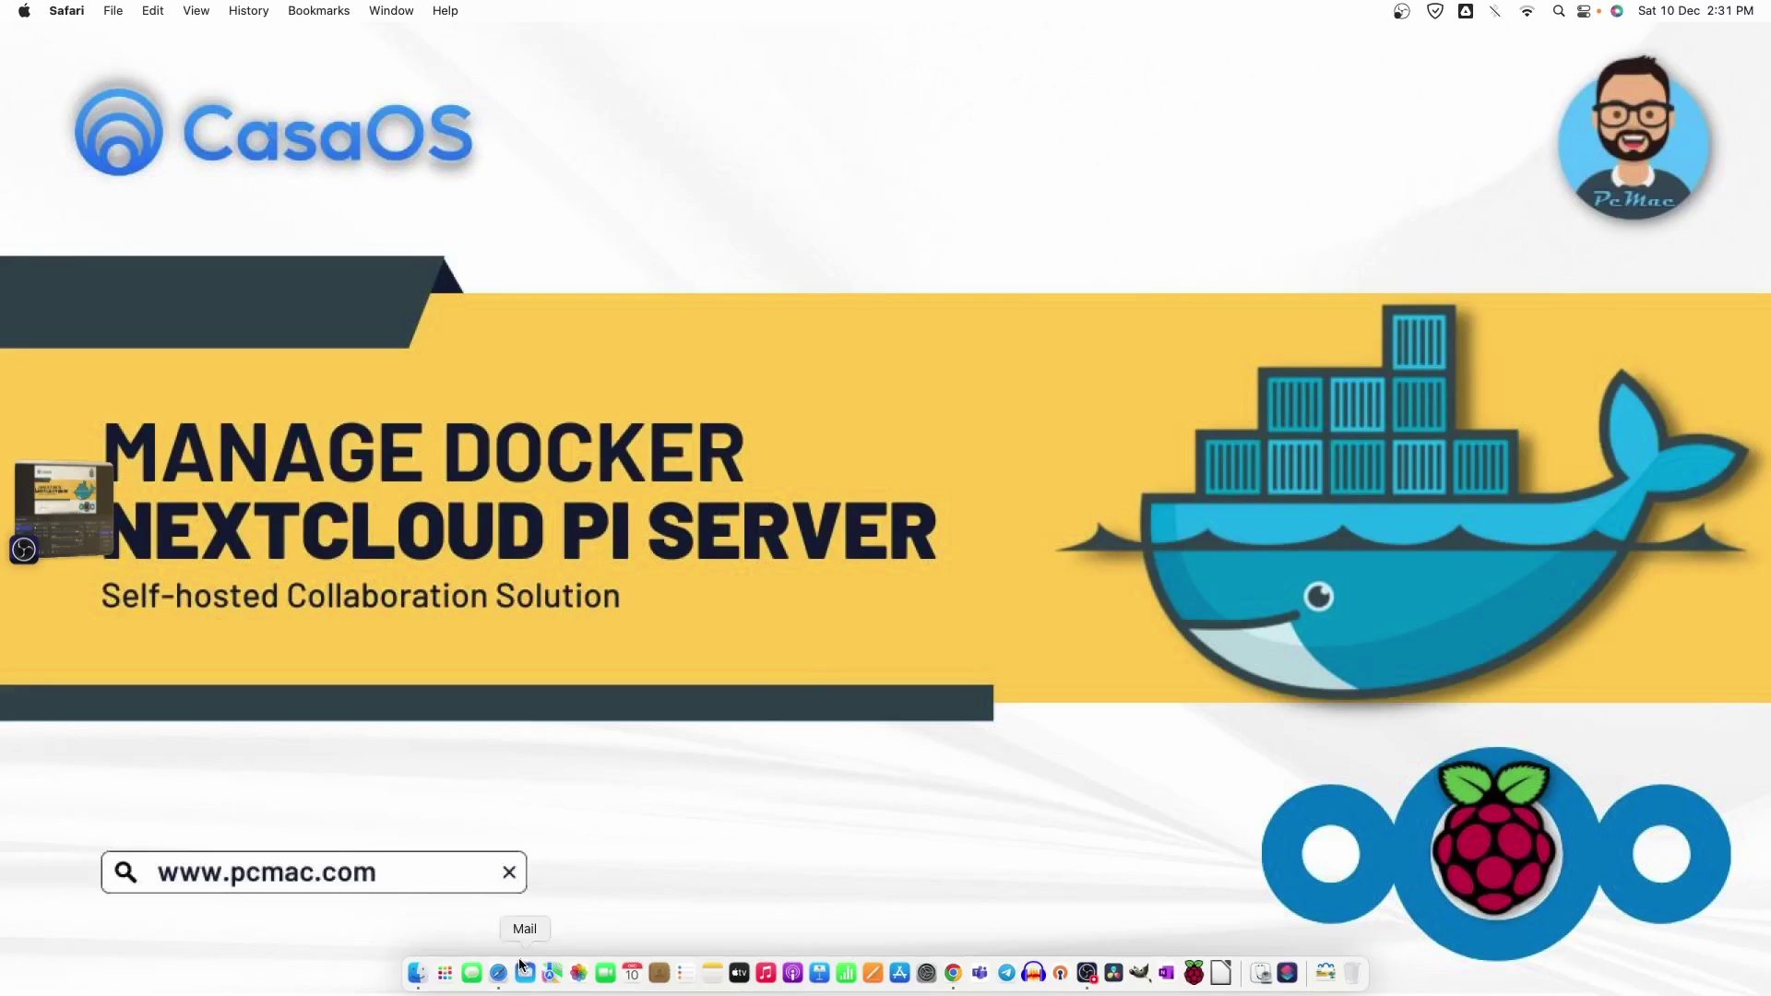
Open Safari and load the CasaOS server at 192.168.1.16.
click(498, 974)
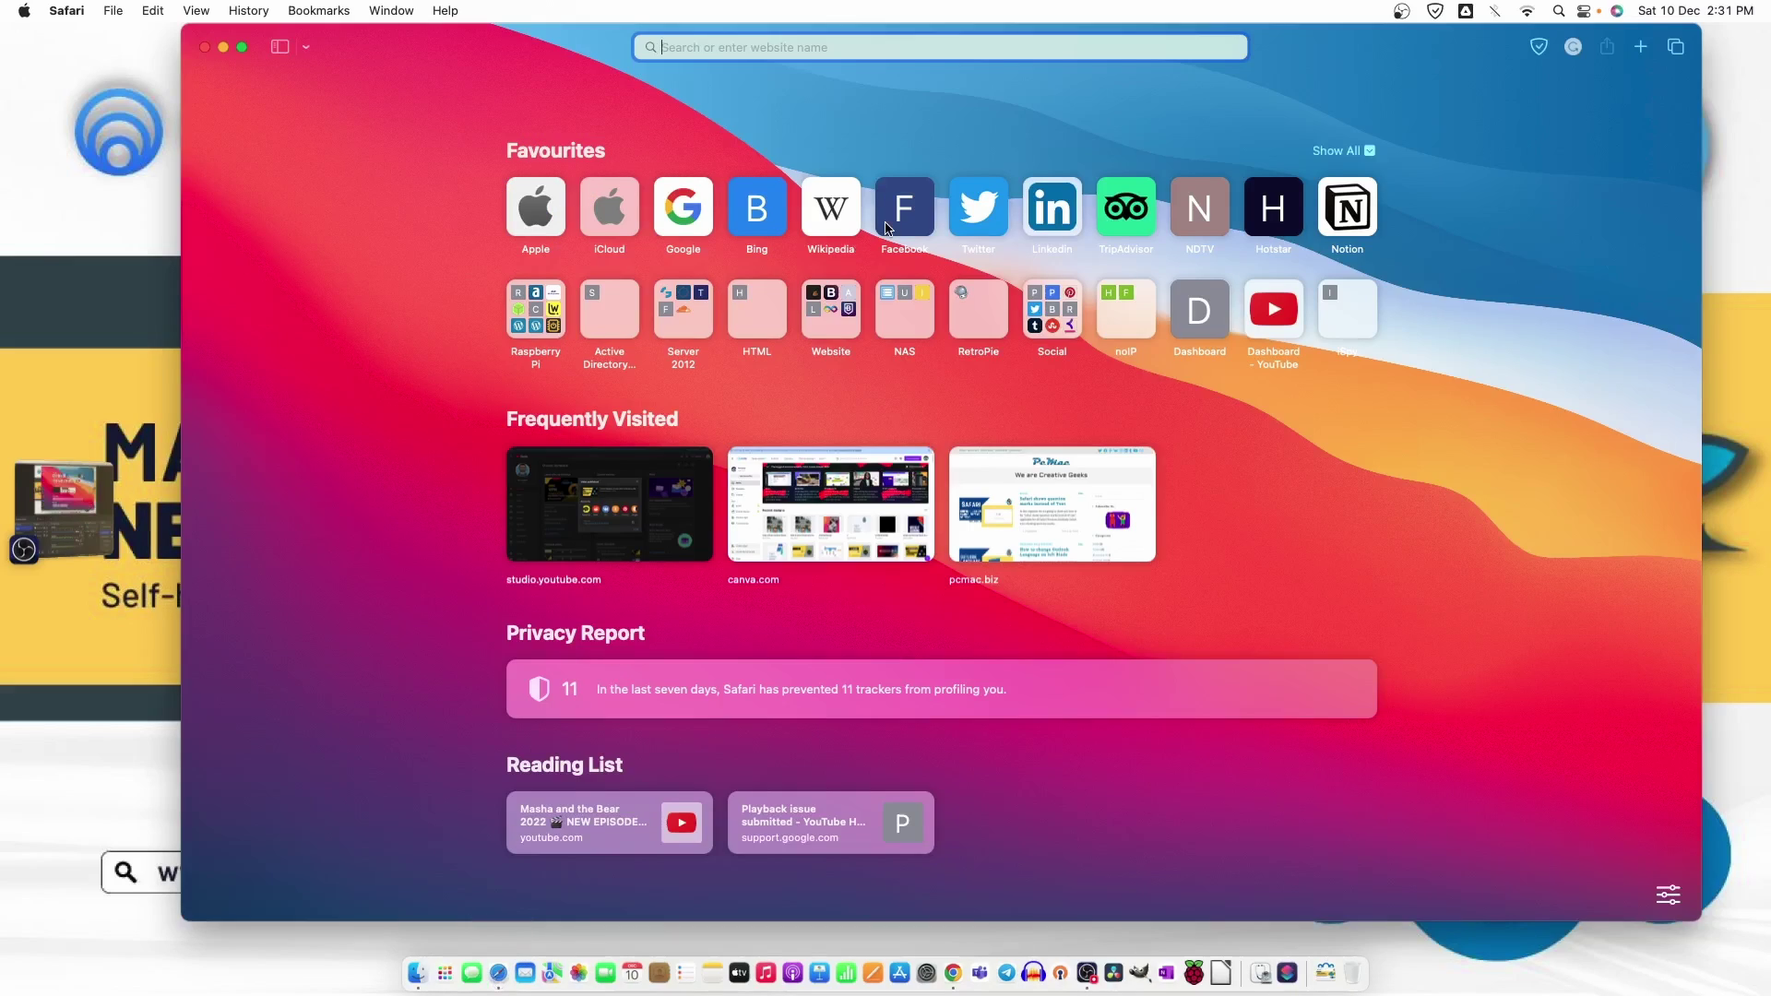
text(192.168.1.11/)
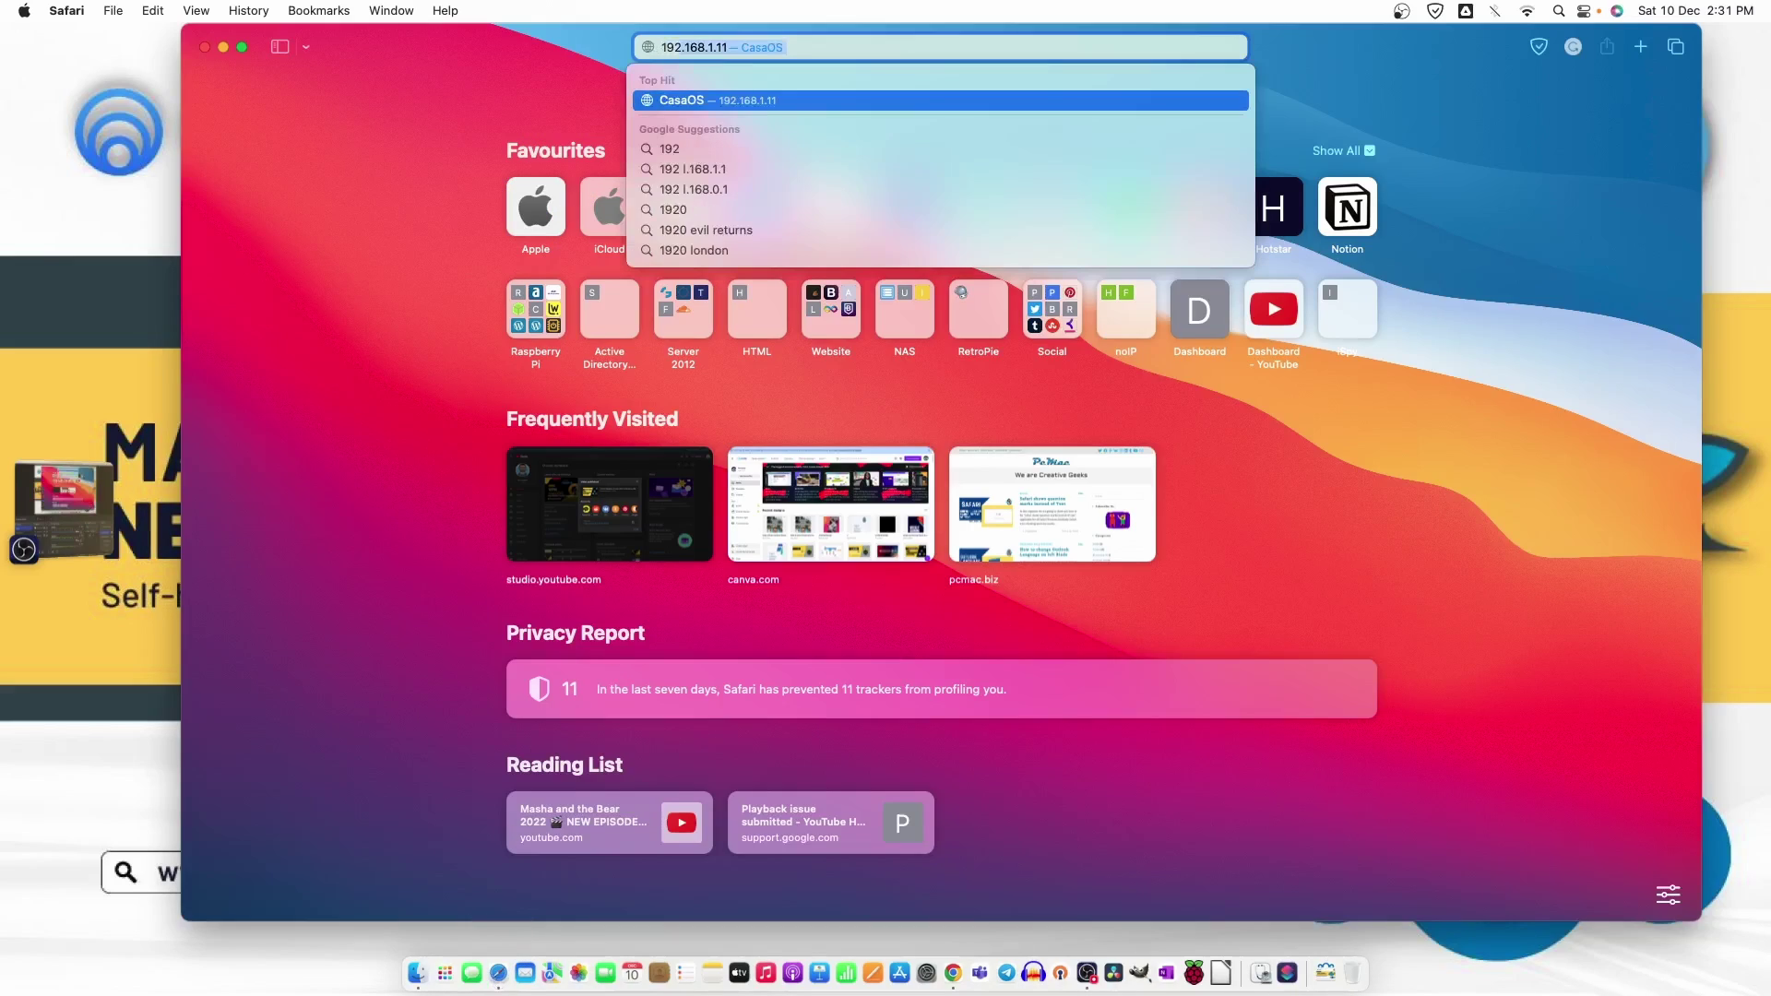
key(BackSpace)
key(BackSpace)
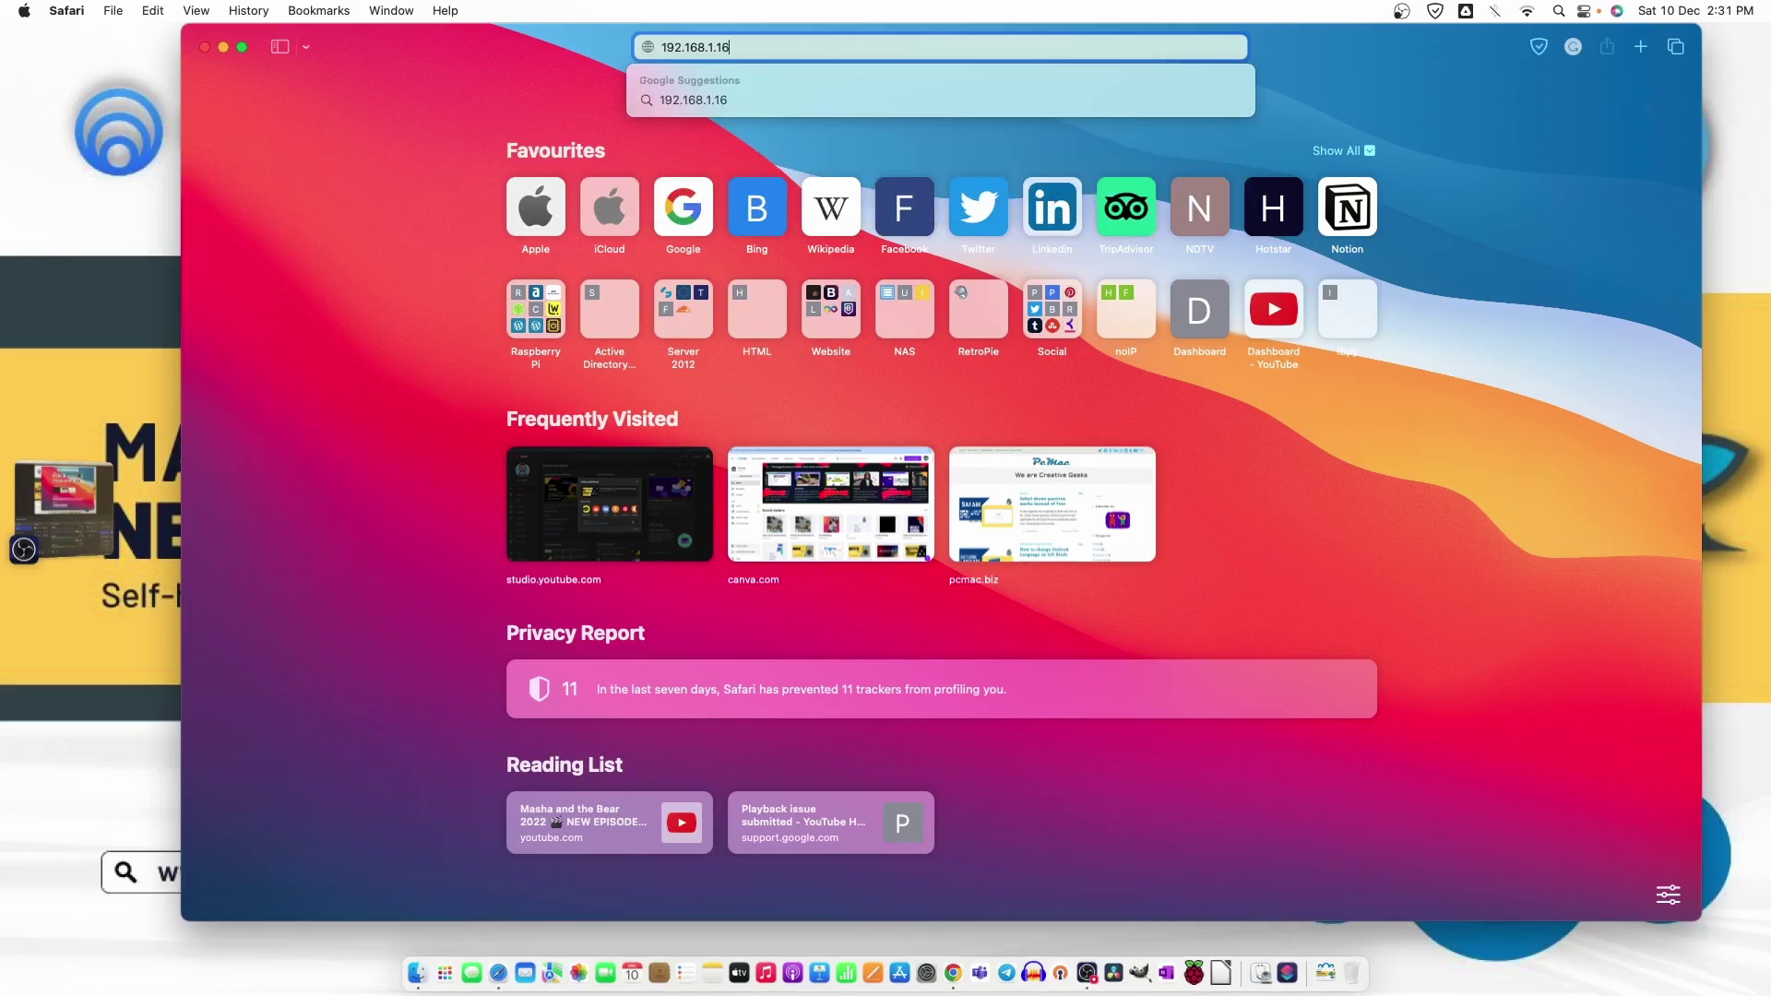
key(Return)
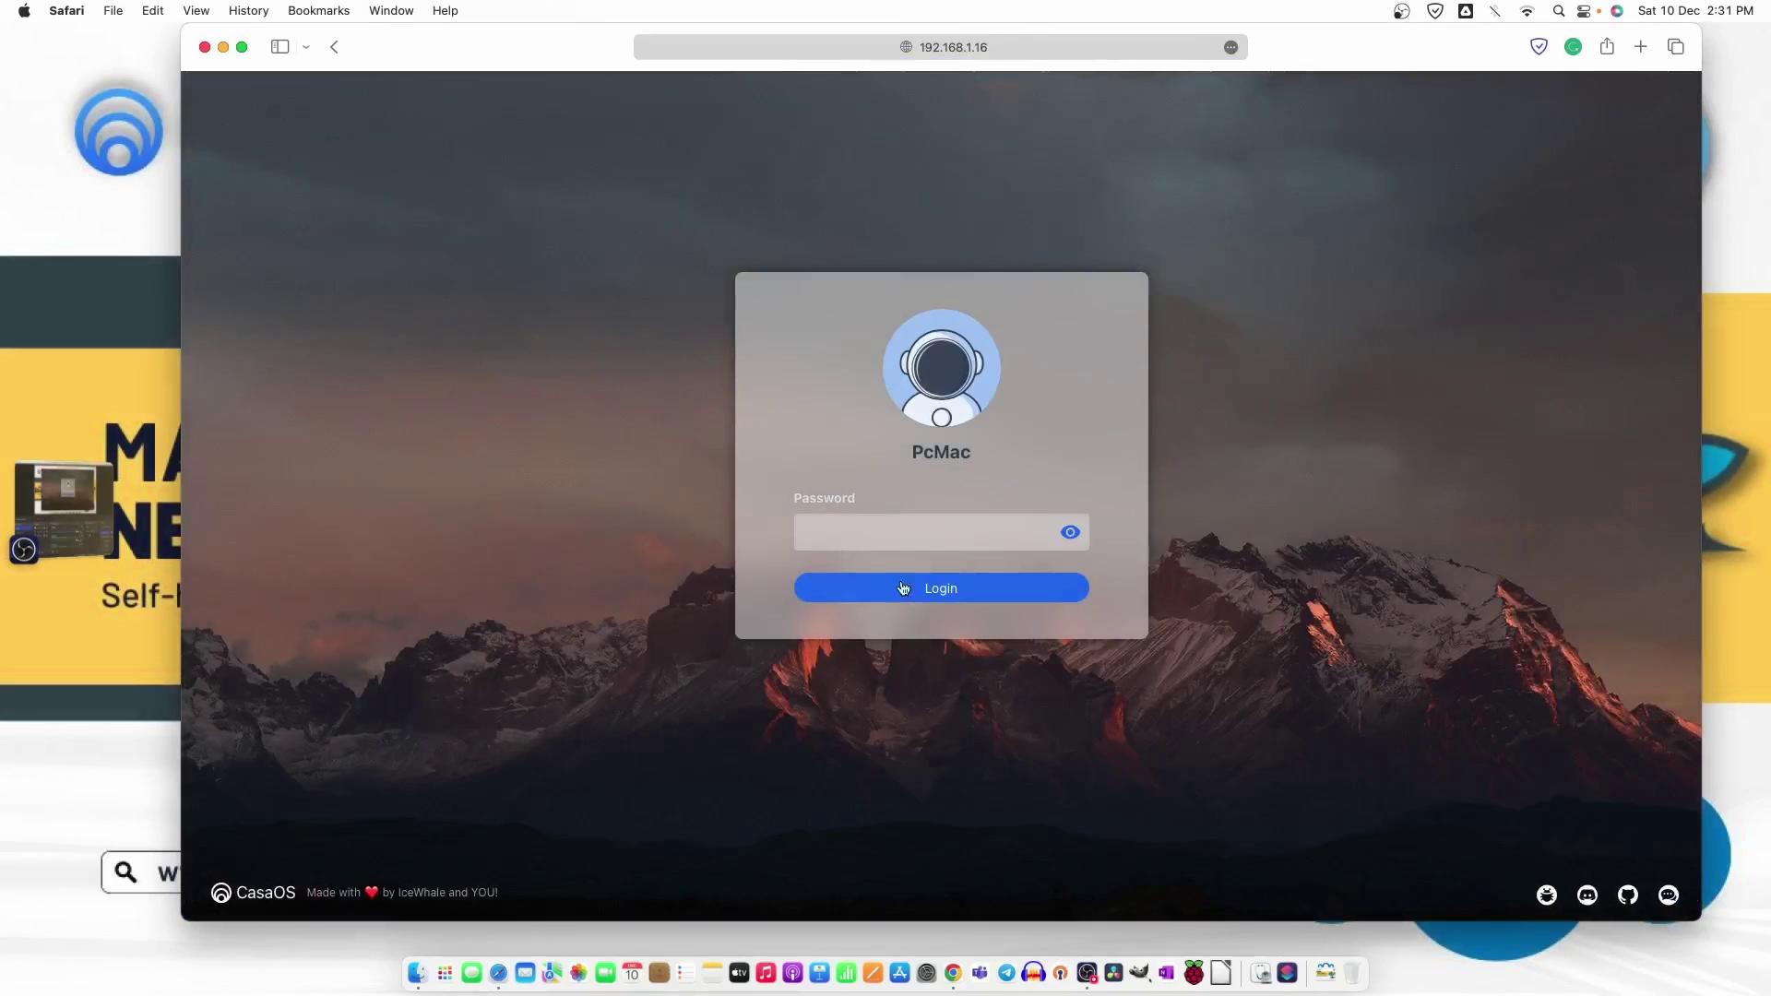
Log in with the CasaOS password and decline saving it to Keychain.
click(888, 534)
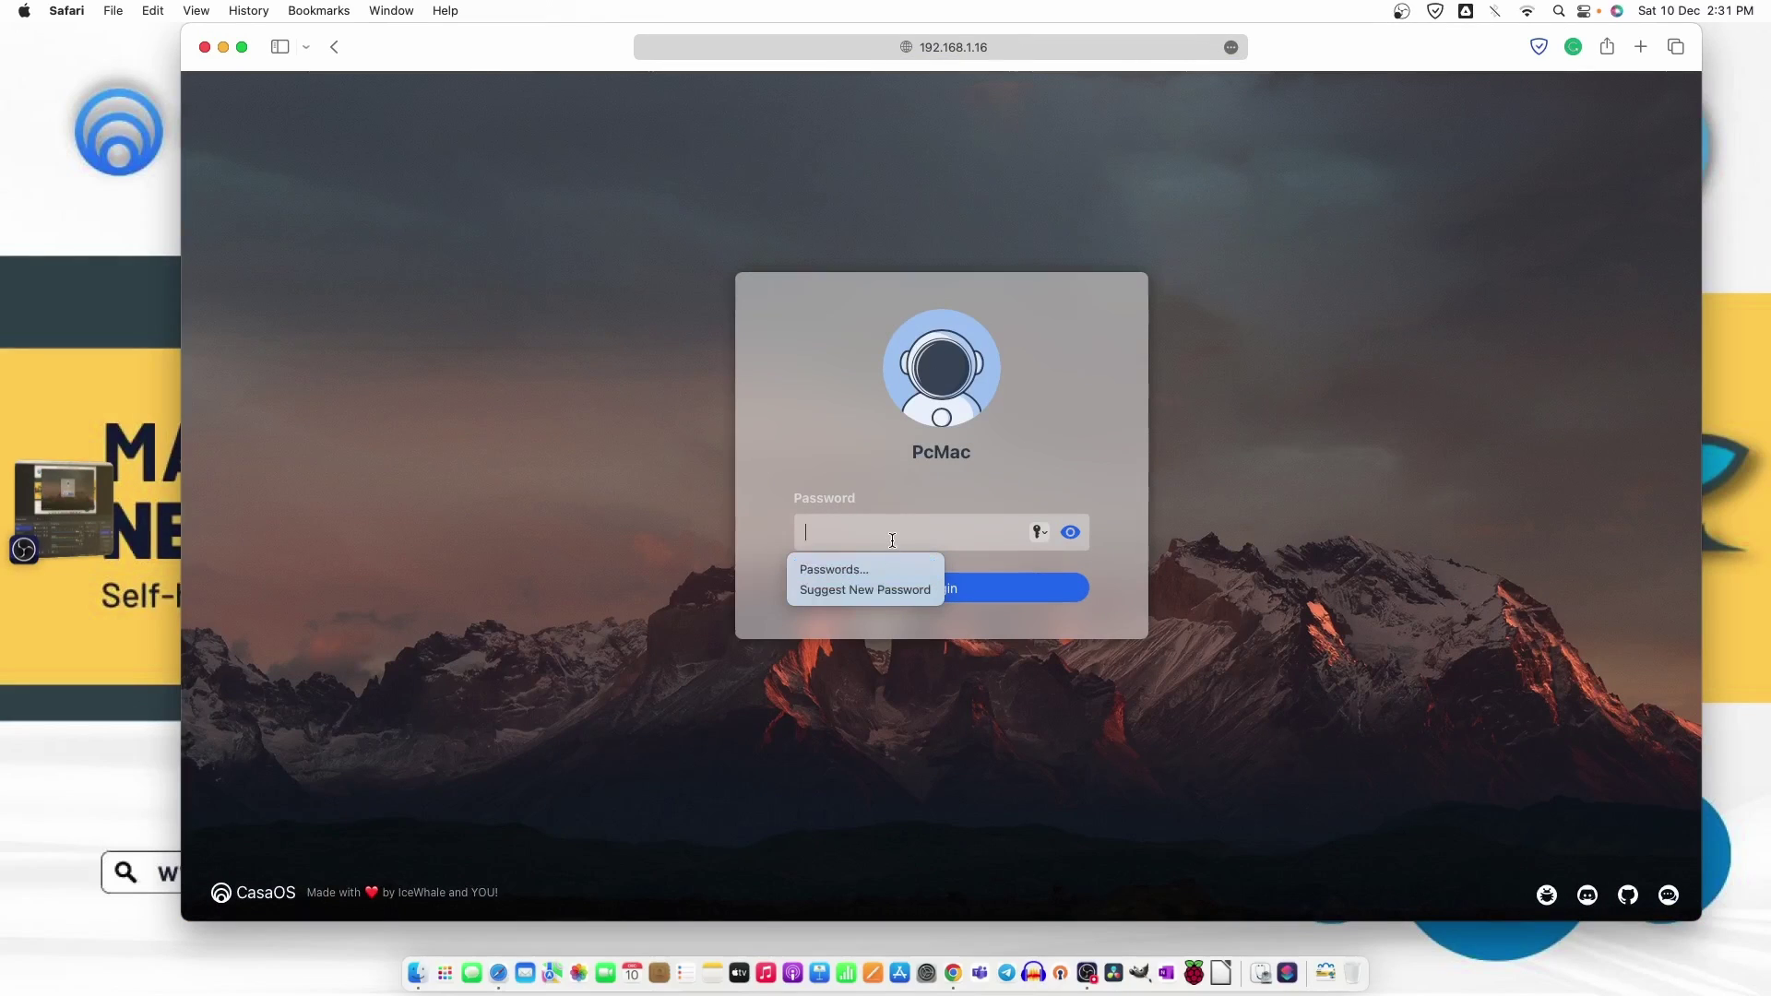
text(********)
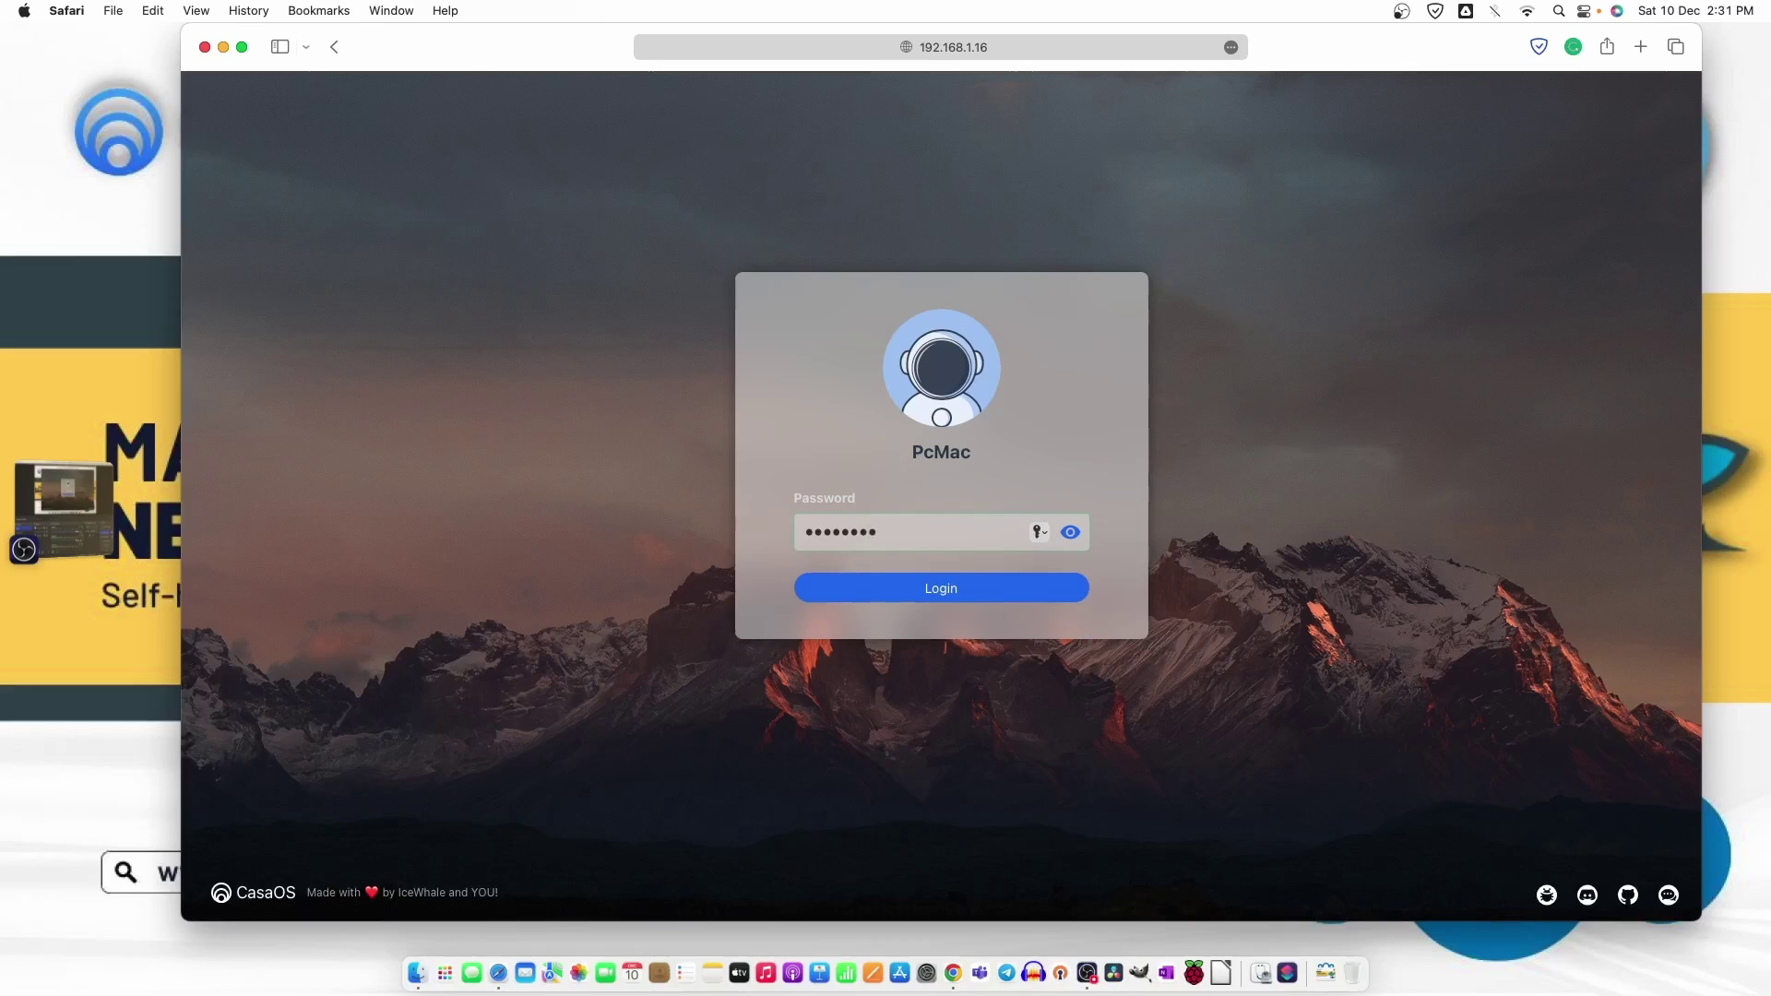
text(**)
key(Return)
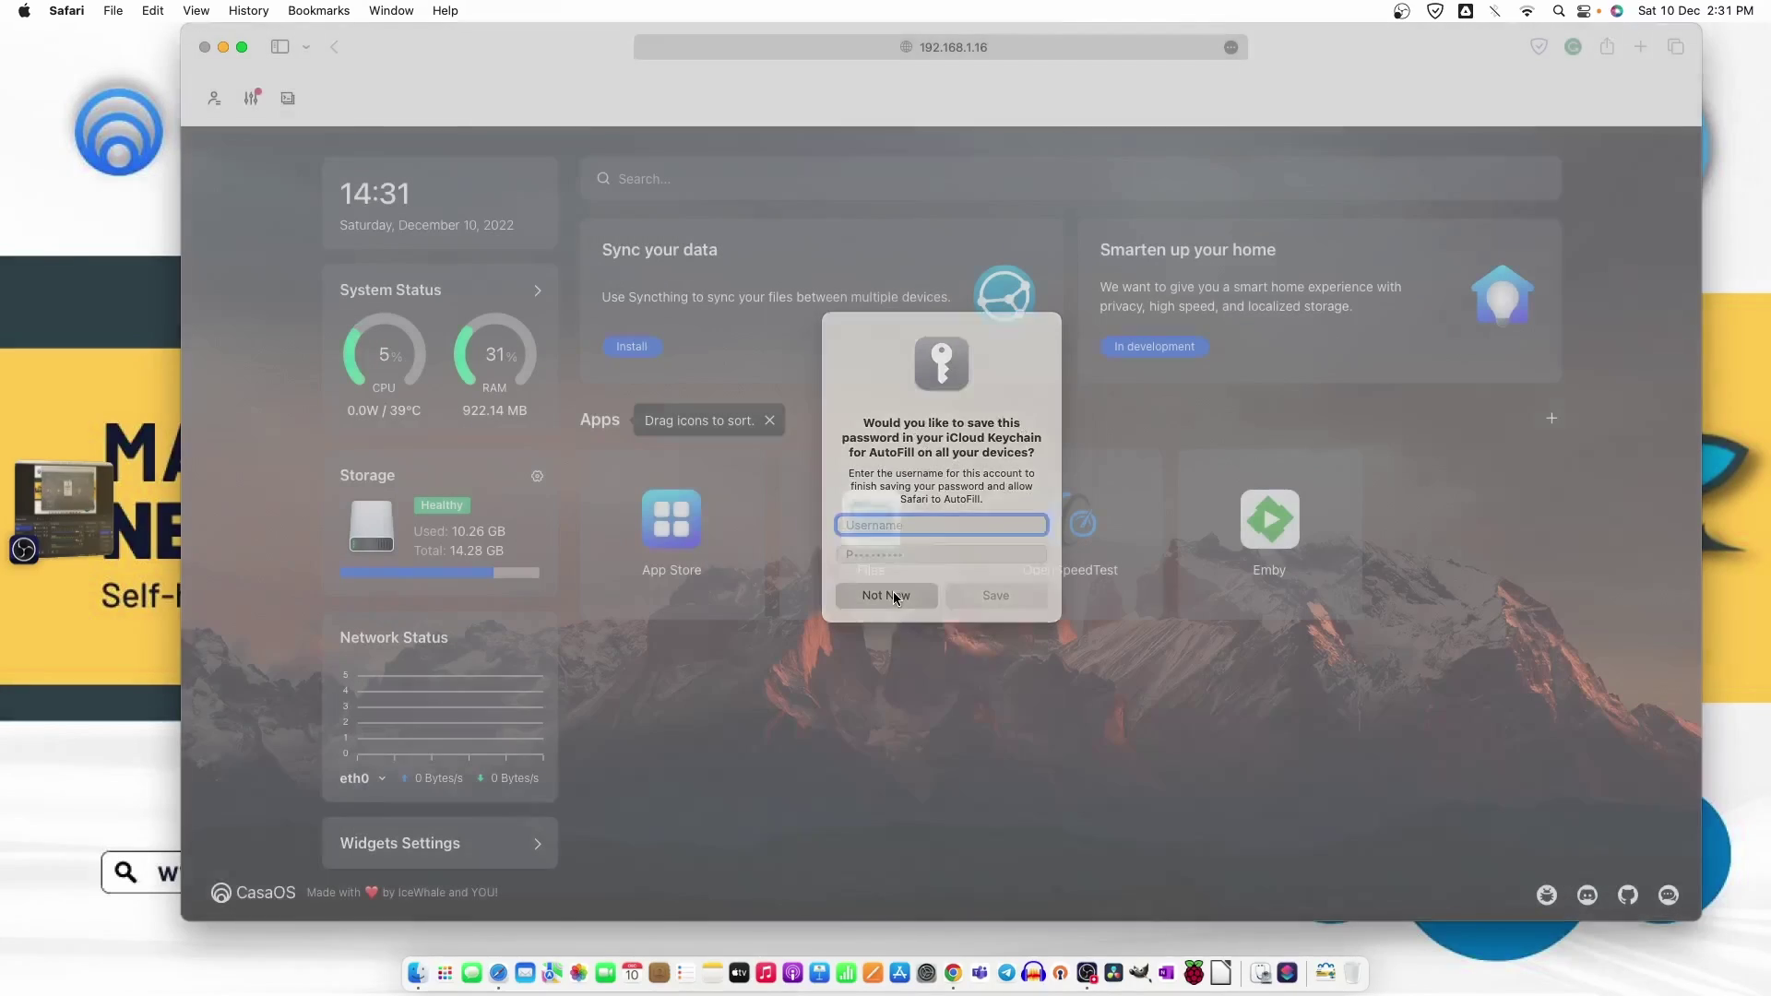
click(892, 595)
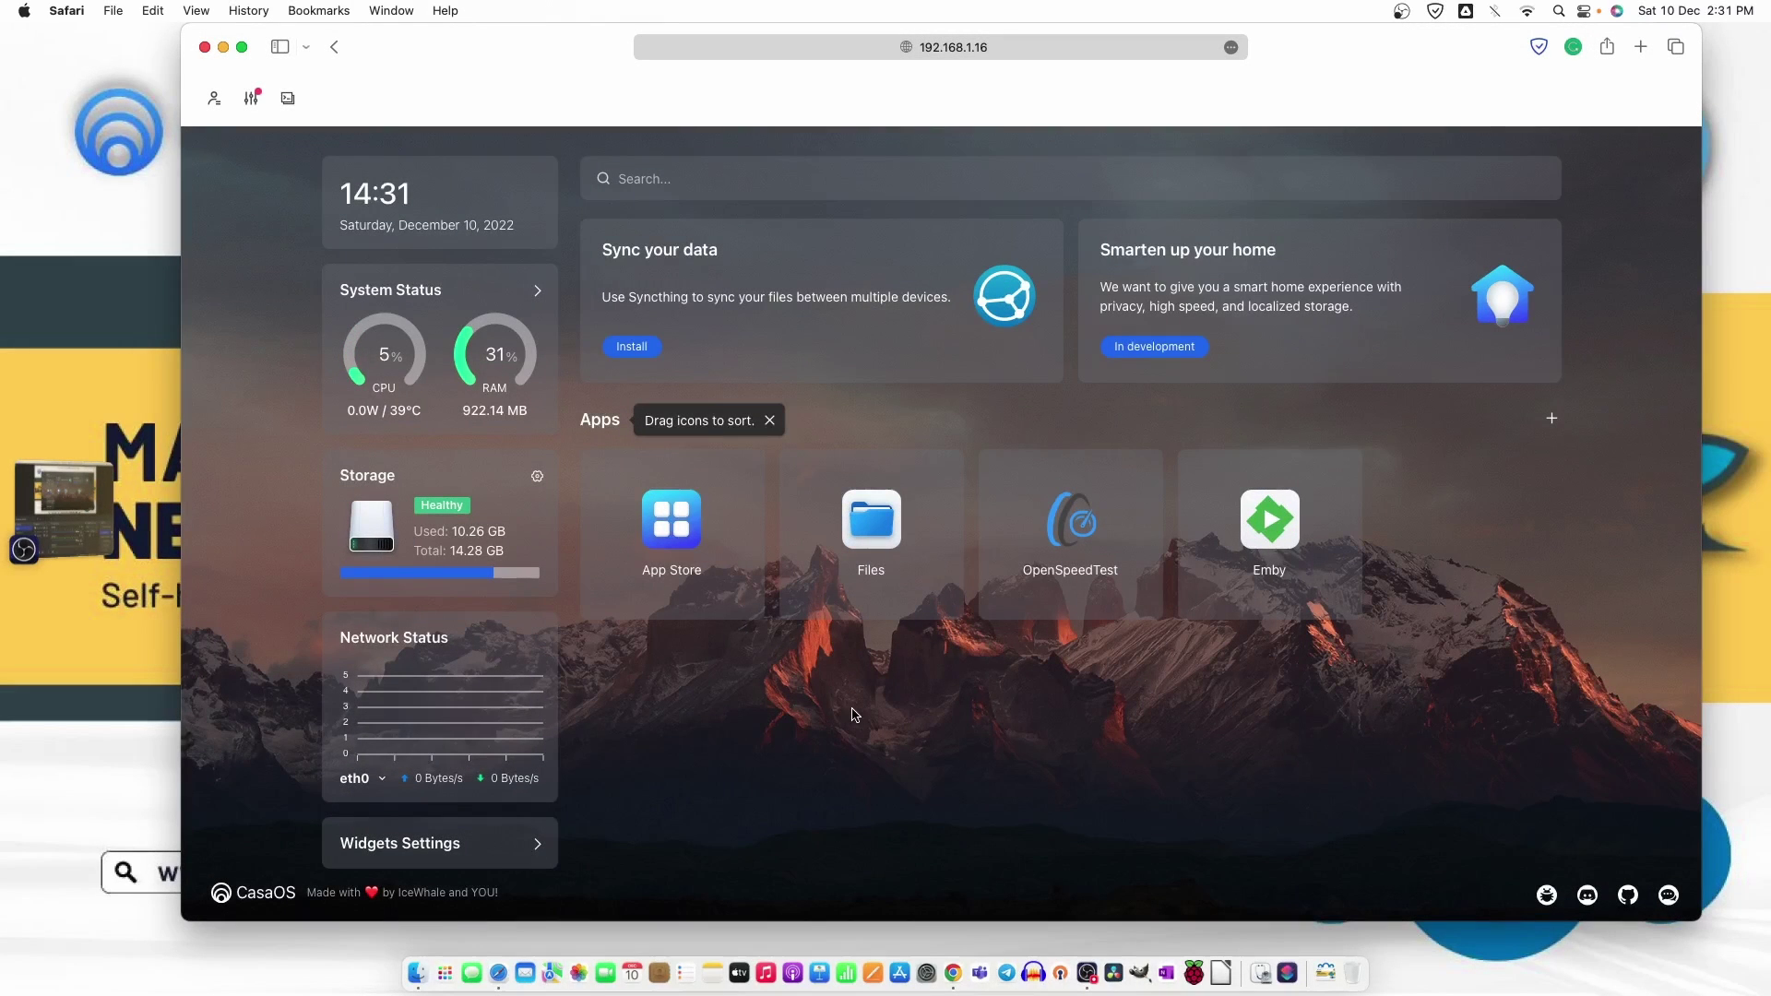
Install Nextcloud from the CasaOS App Store.
click(686, 545)
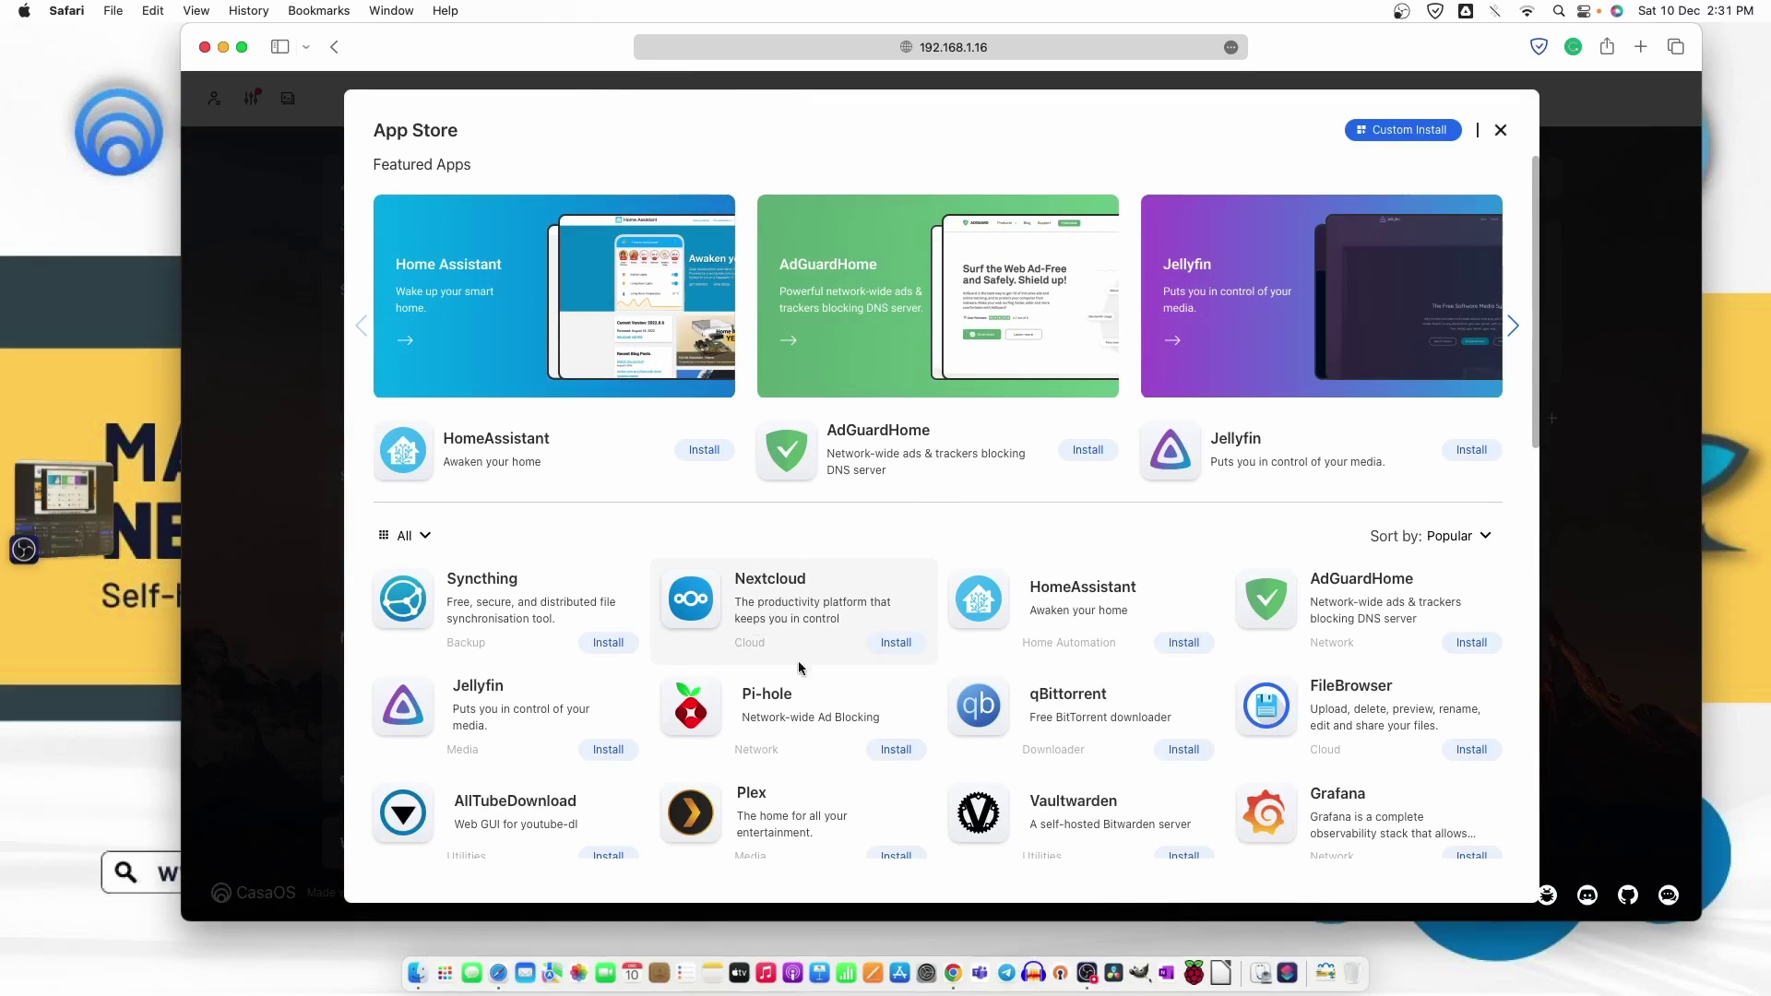
click(896, 644)
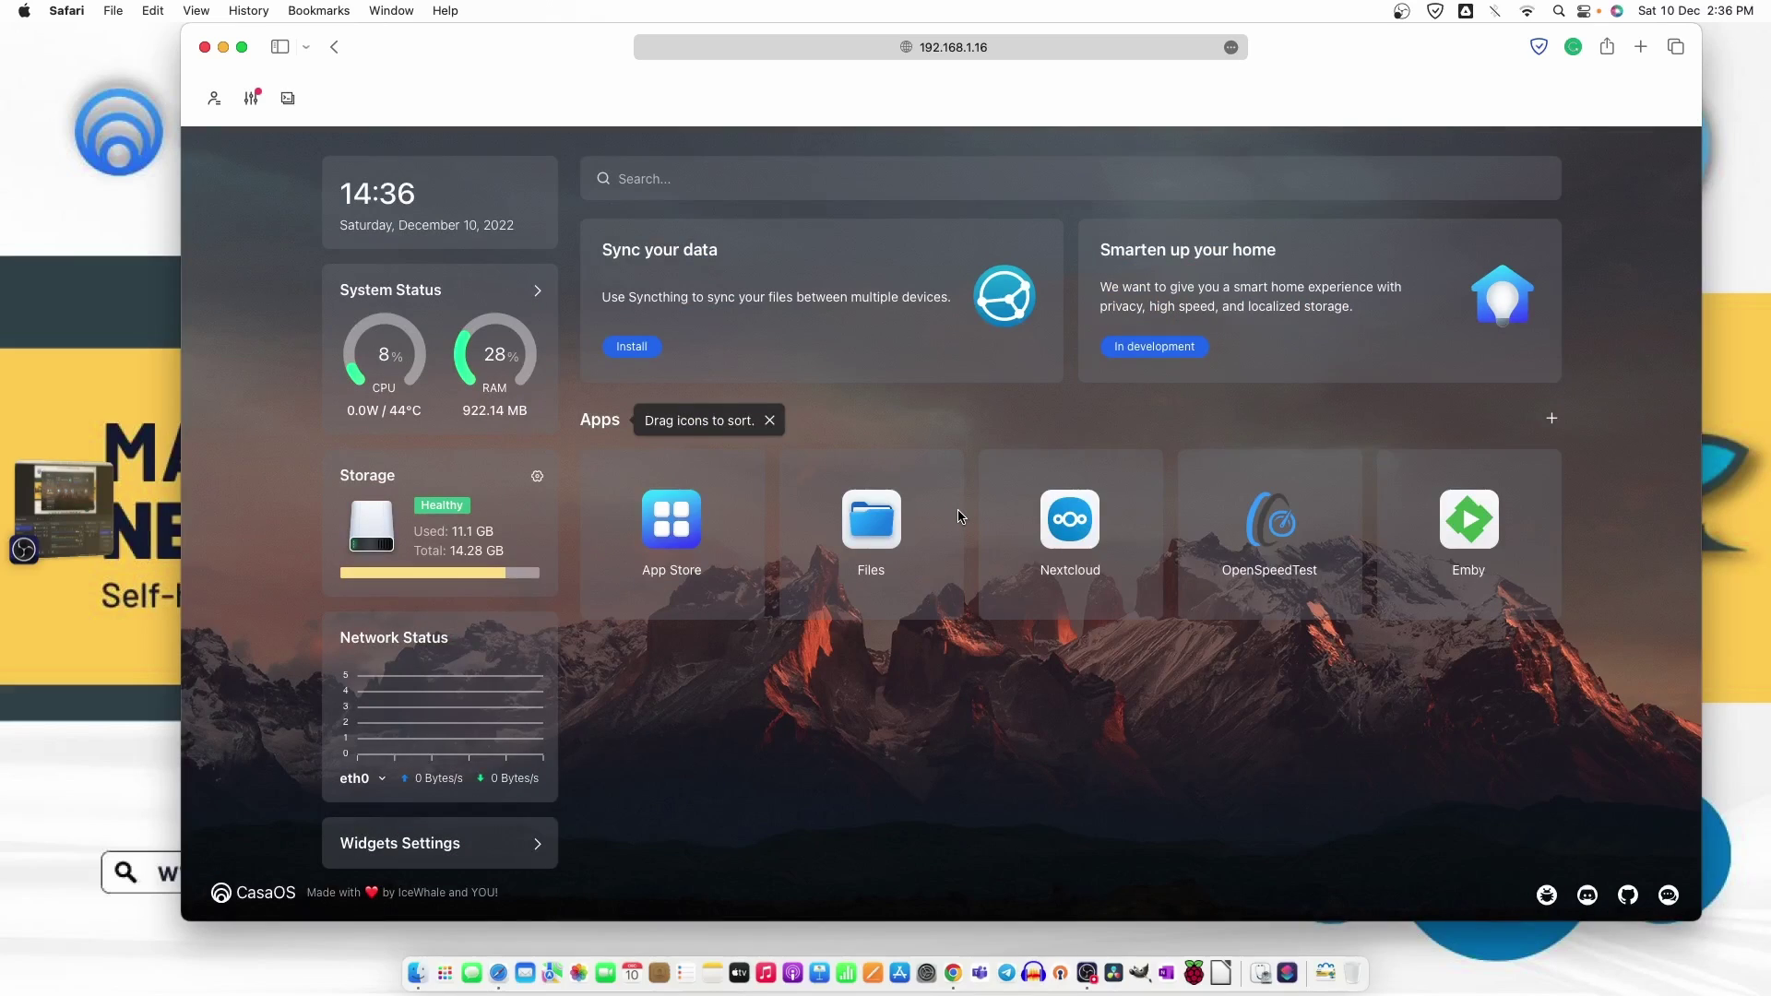
Retry opening Nextcloud three times, closing each failed tab, then show its card menu.
click(1076, 526)
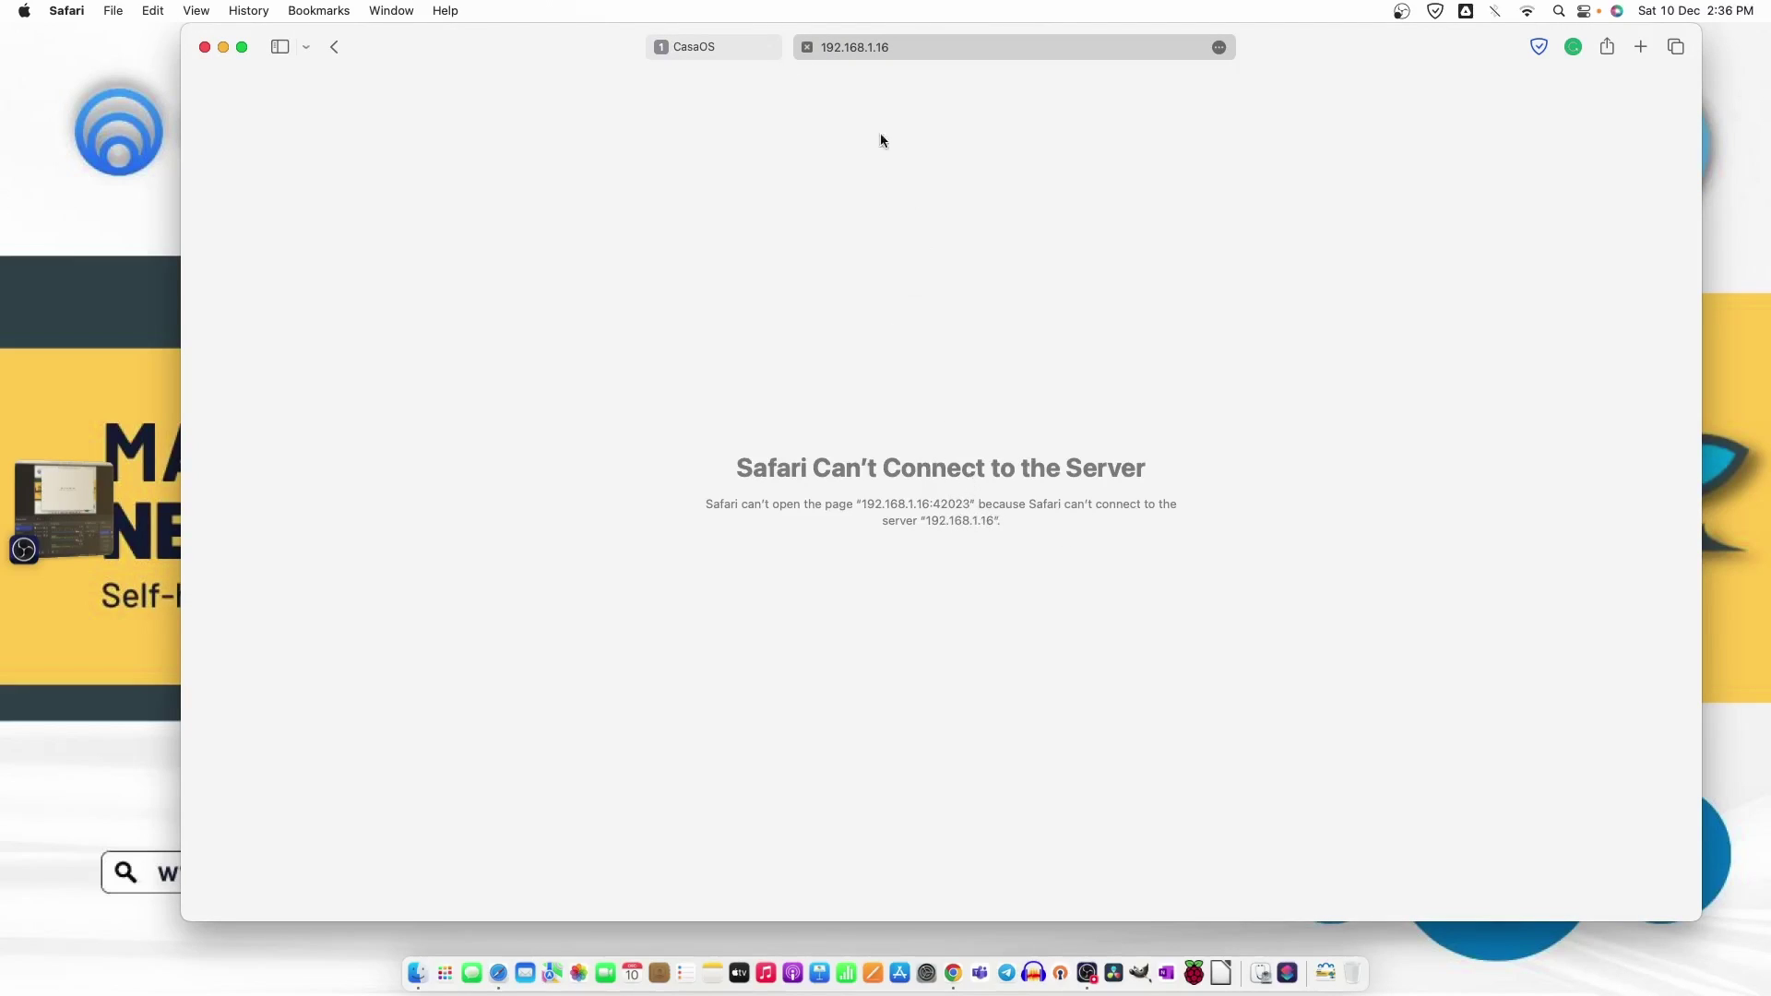
click(809, 47)
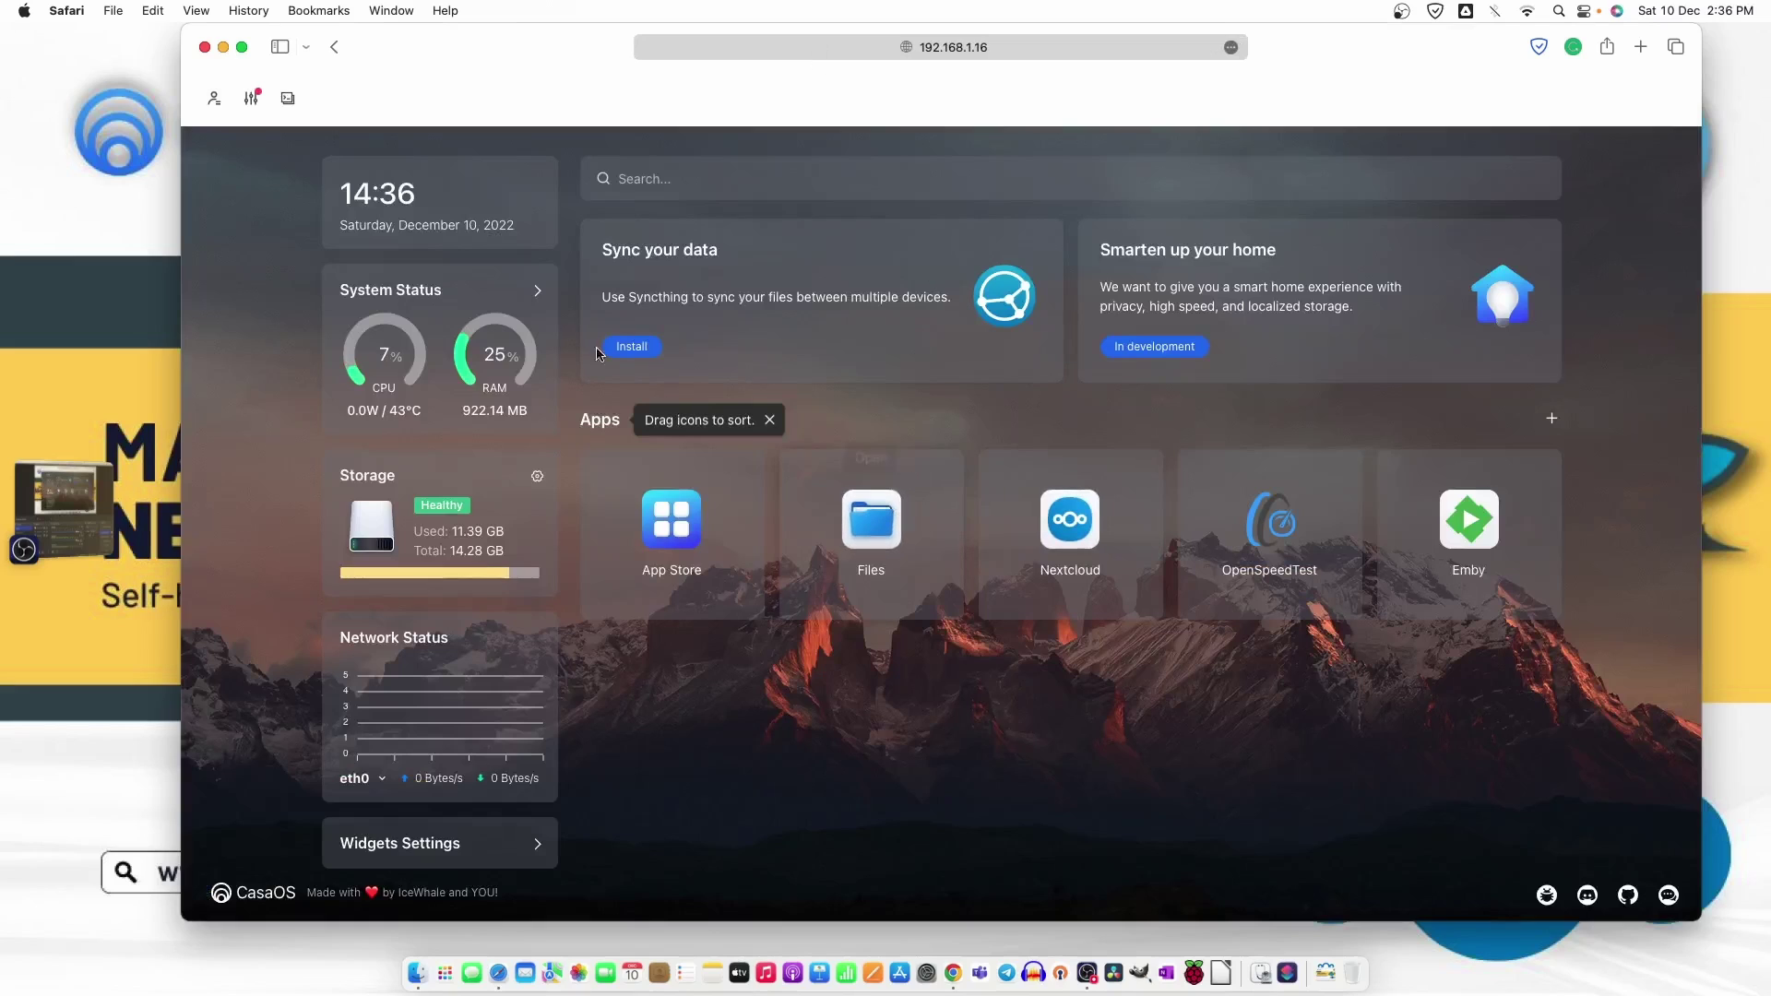
click(1211, 48)
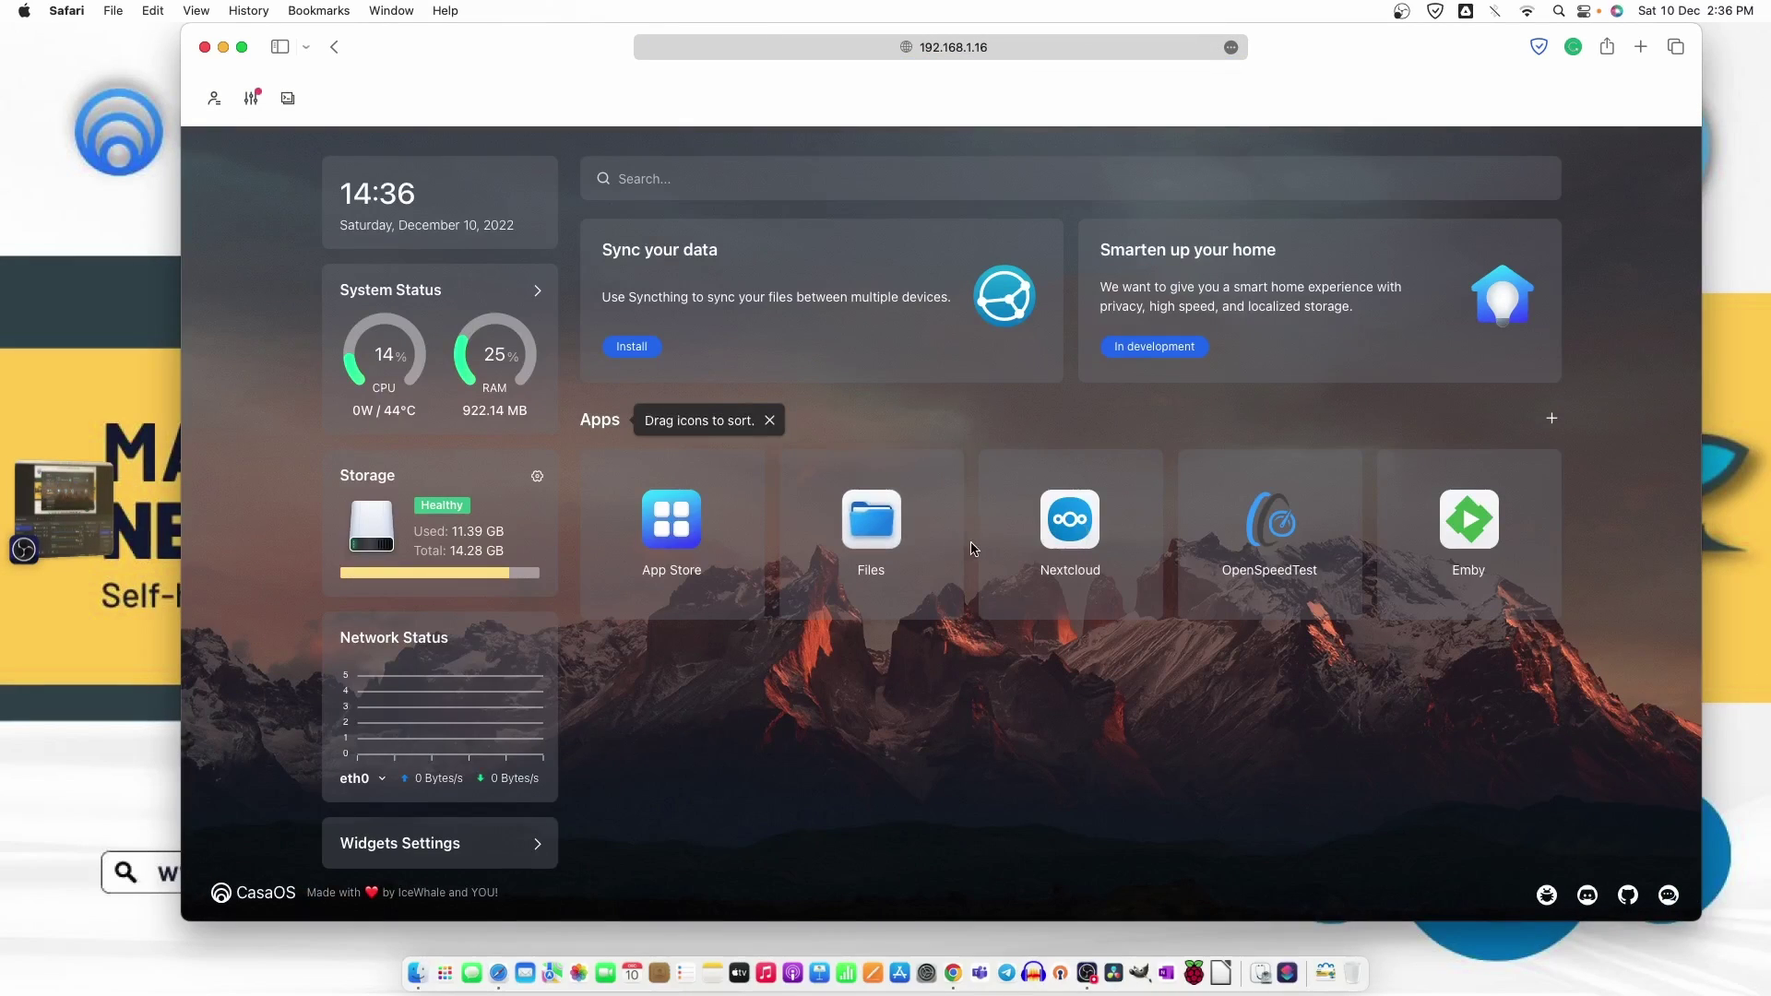
click(1072, 520)
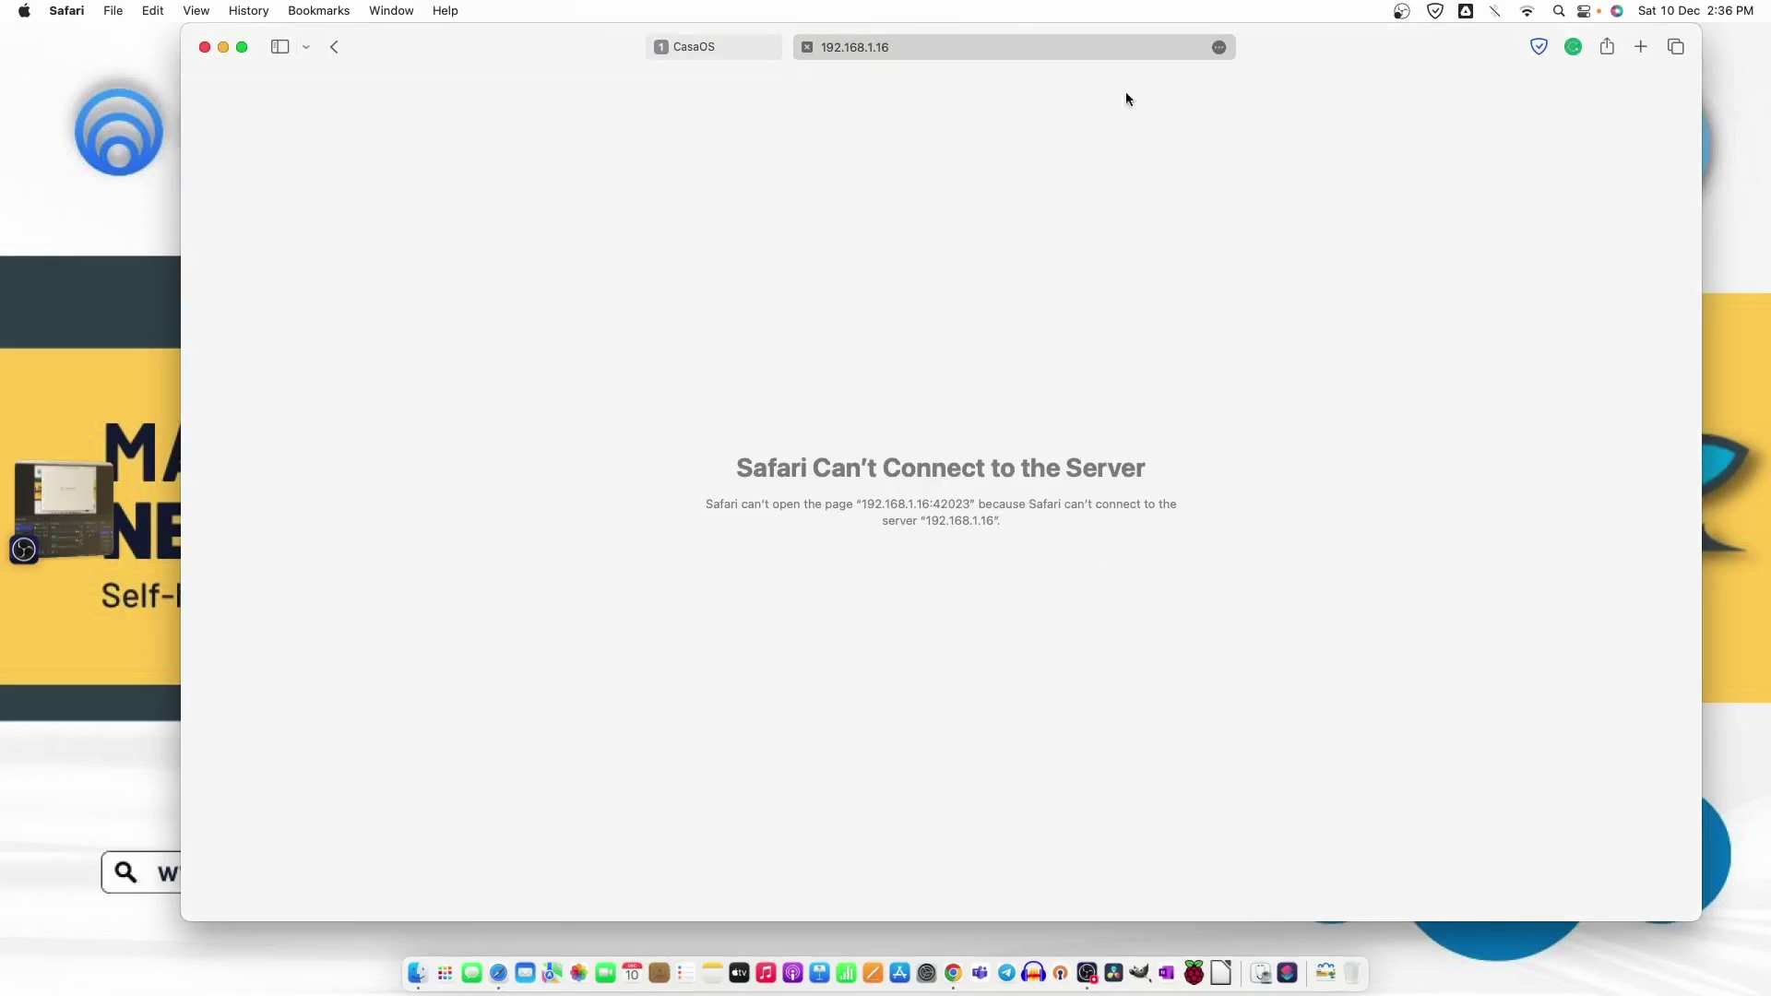
click(806, 48)
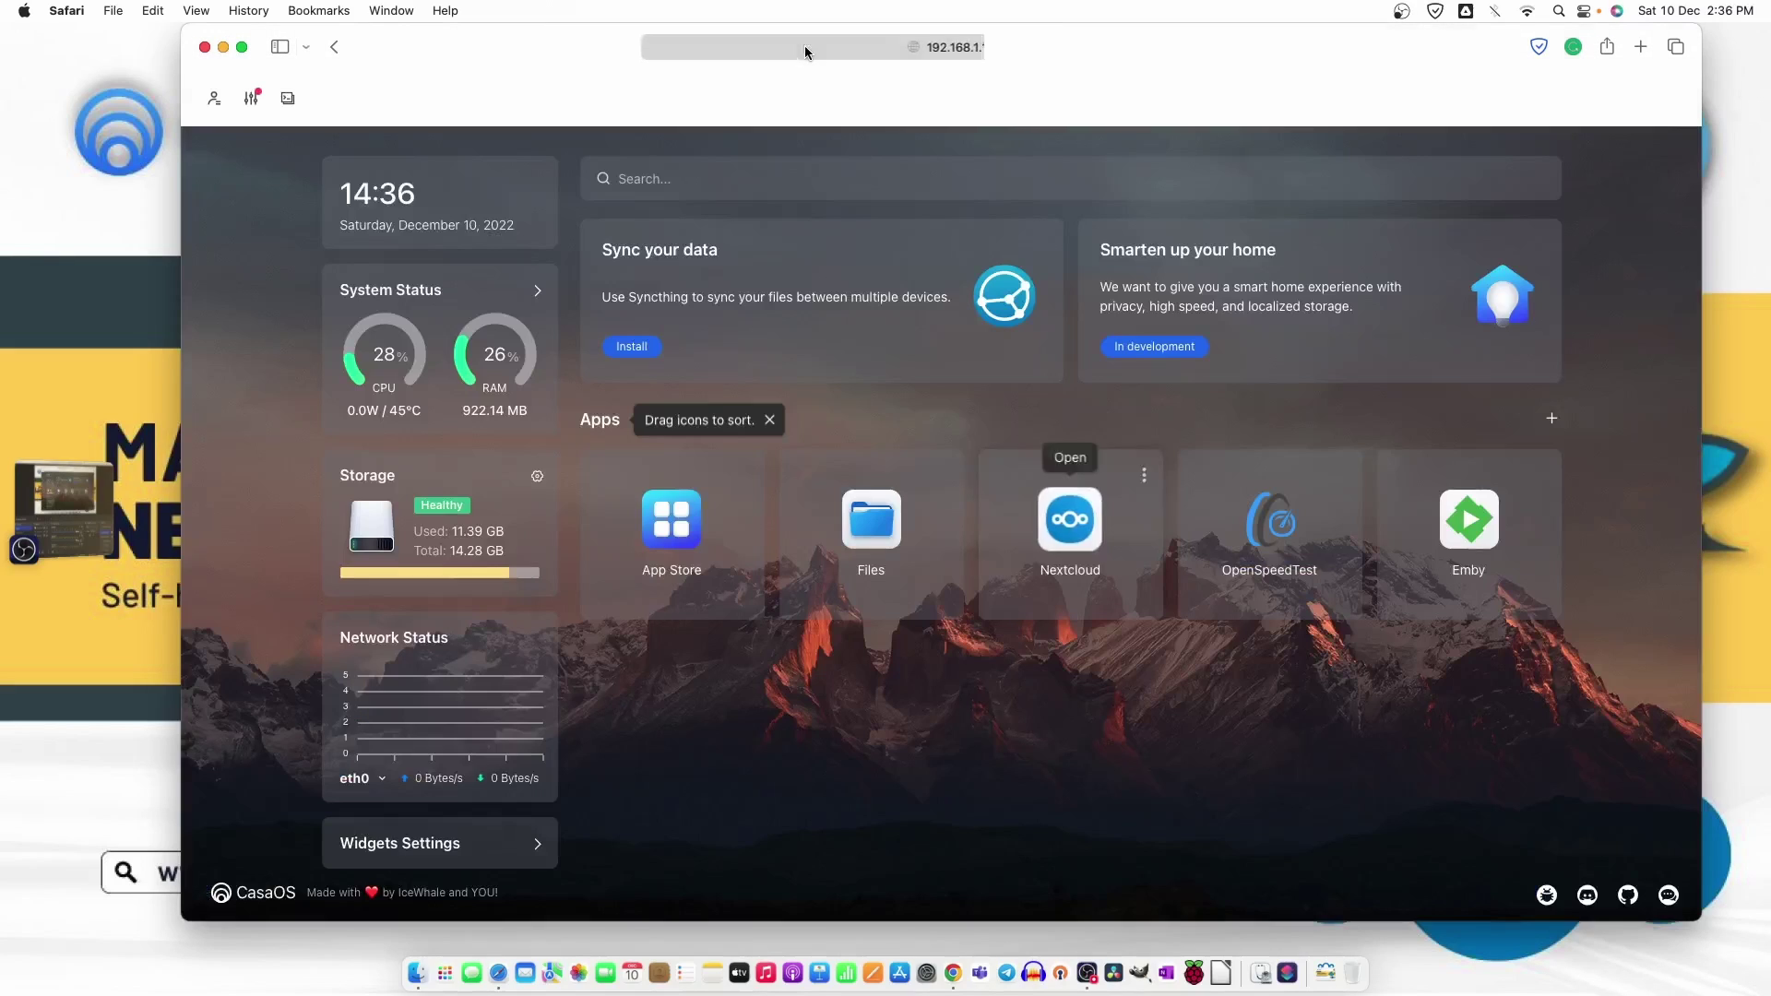
click(1097, 523)
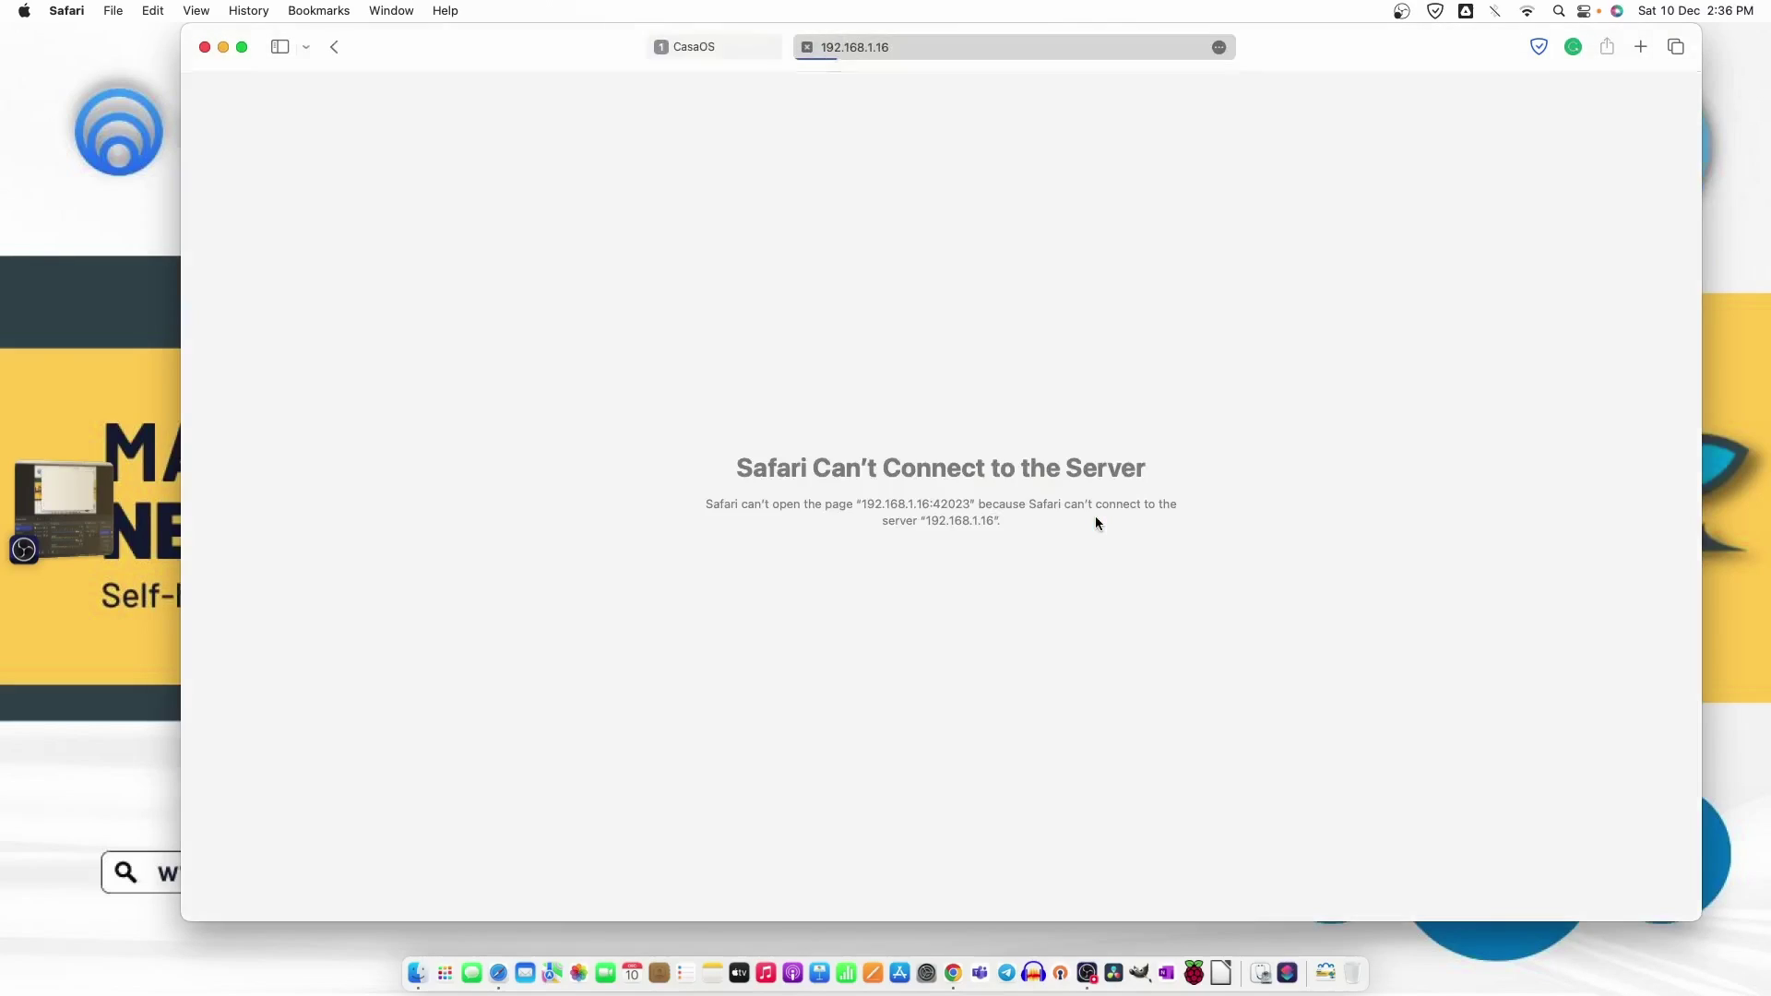
click(806, 47)
click(1145, 475)
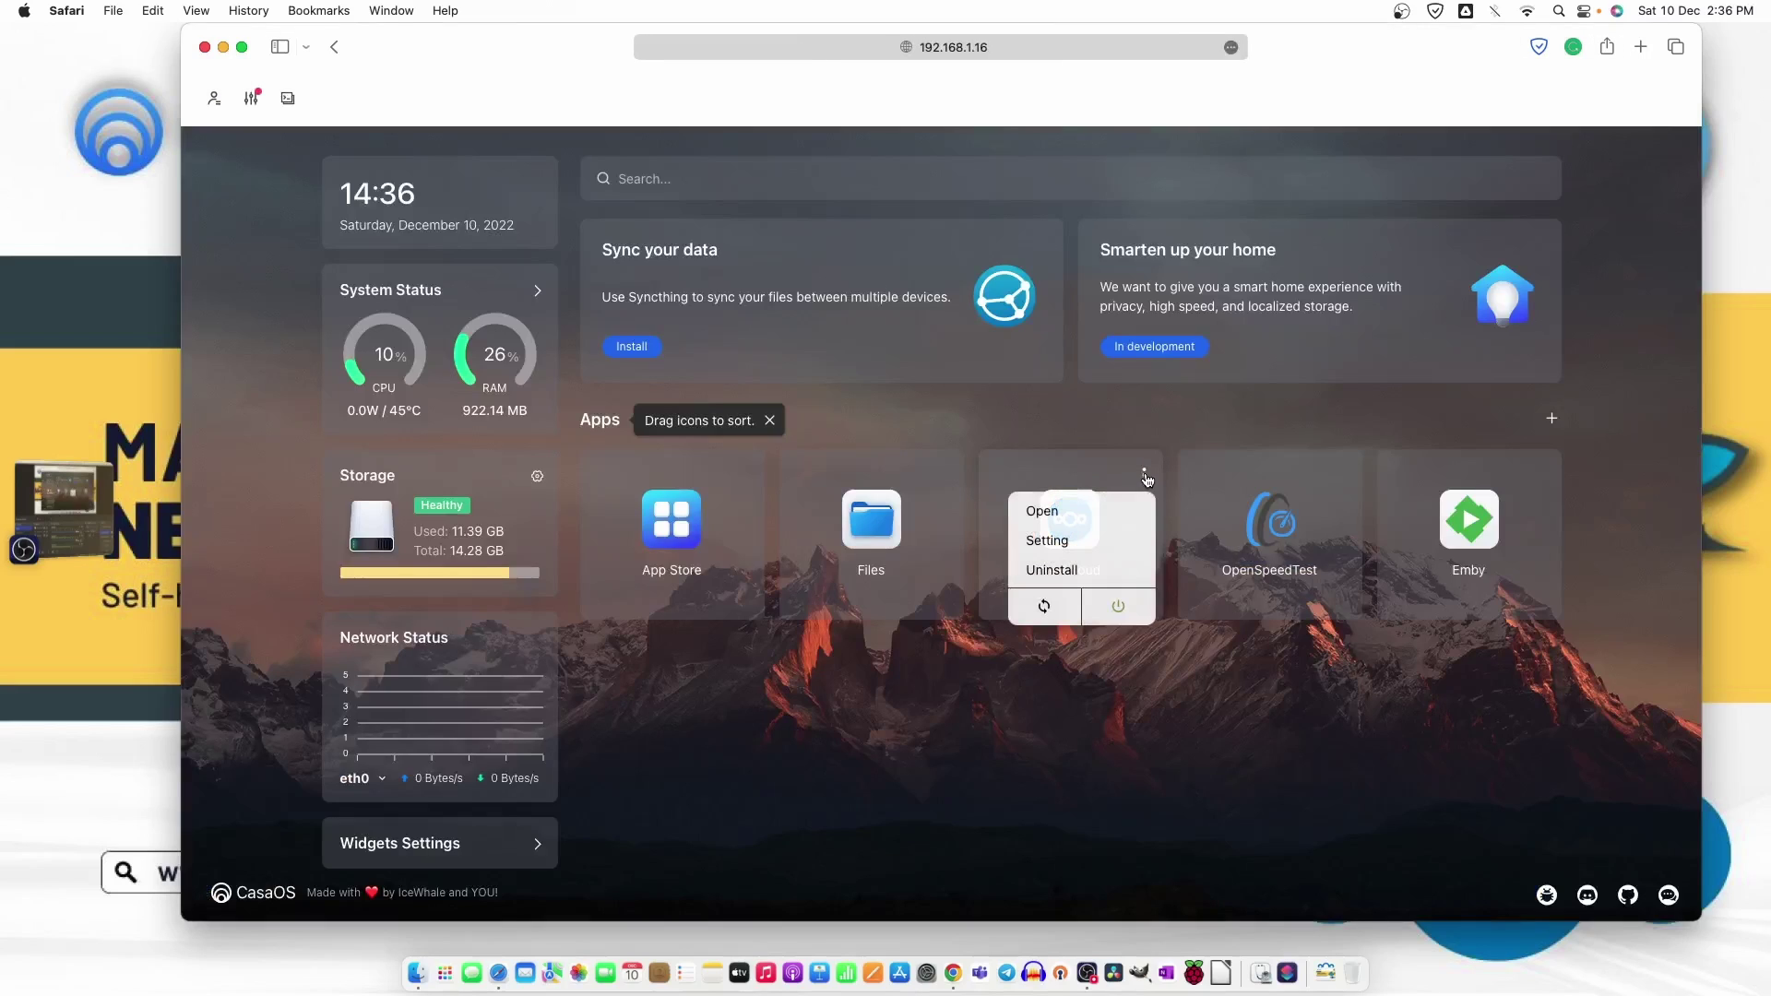
Save Nextcloud's settings with web UI port 42023 mapped to container port 90.
click(1073, 544)
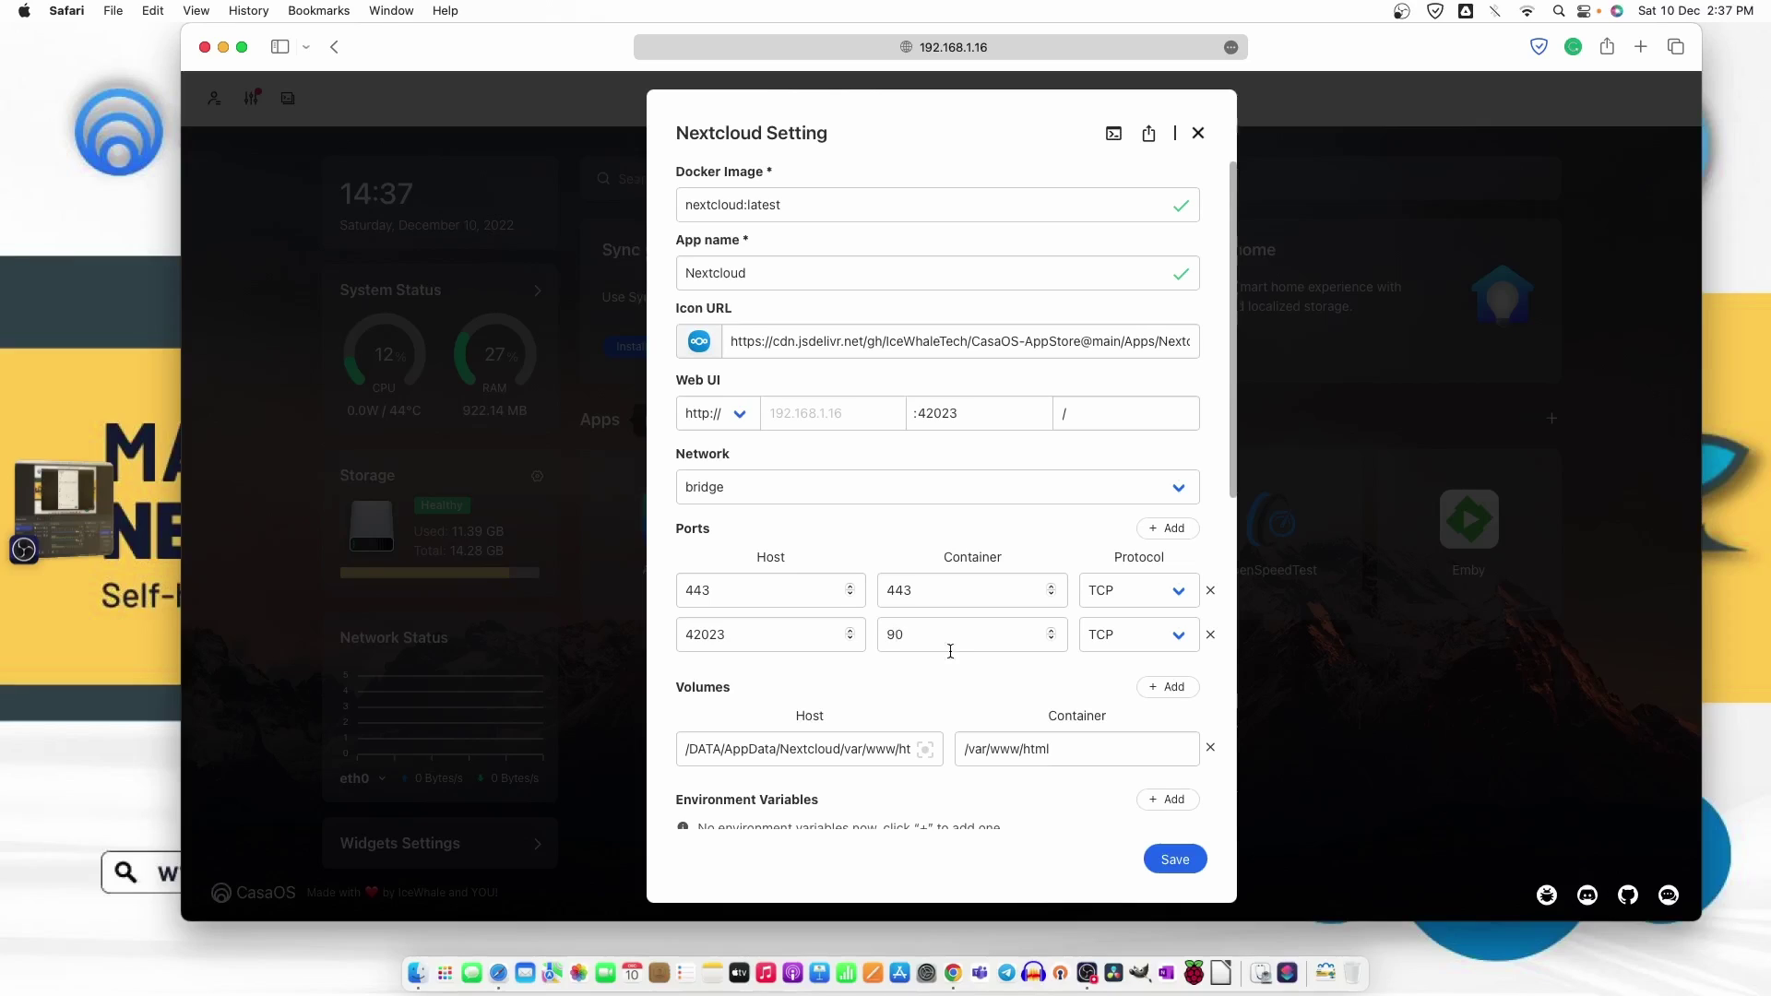
click(1173, 858)
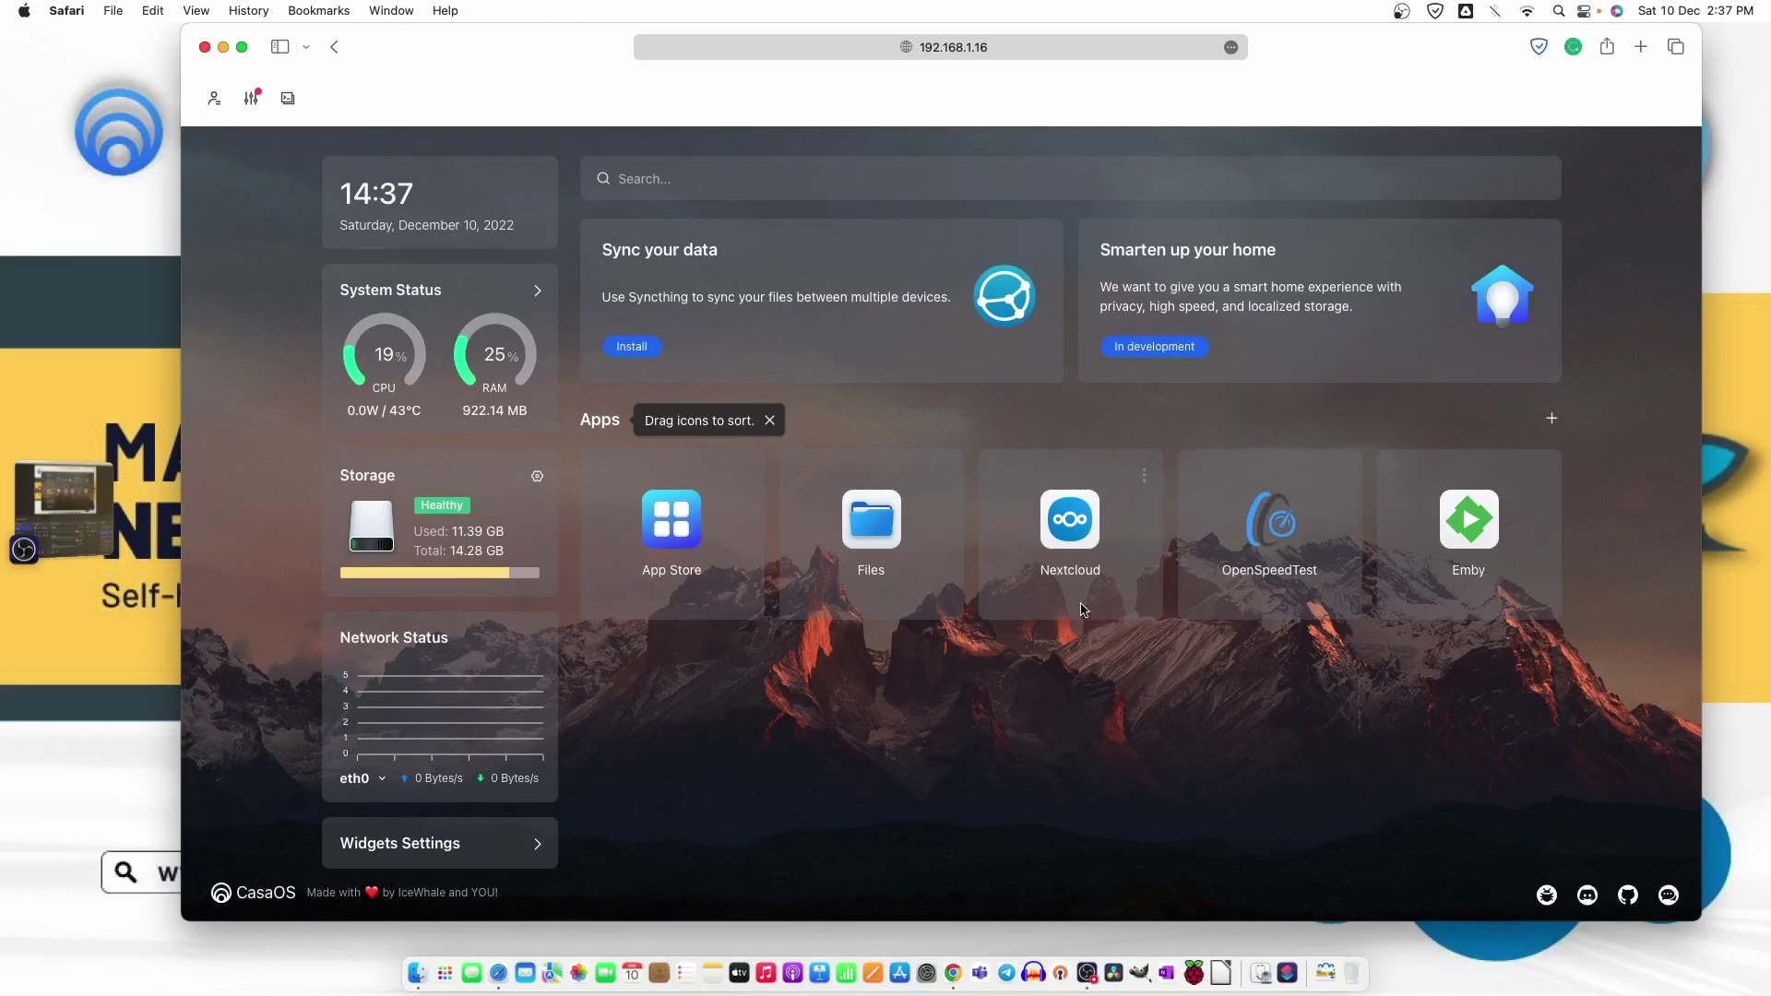
Open Nextcloud at 192.168.1.16:42023, then try port 90 instead; both fail to connect.
click(1071, 521)
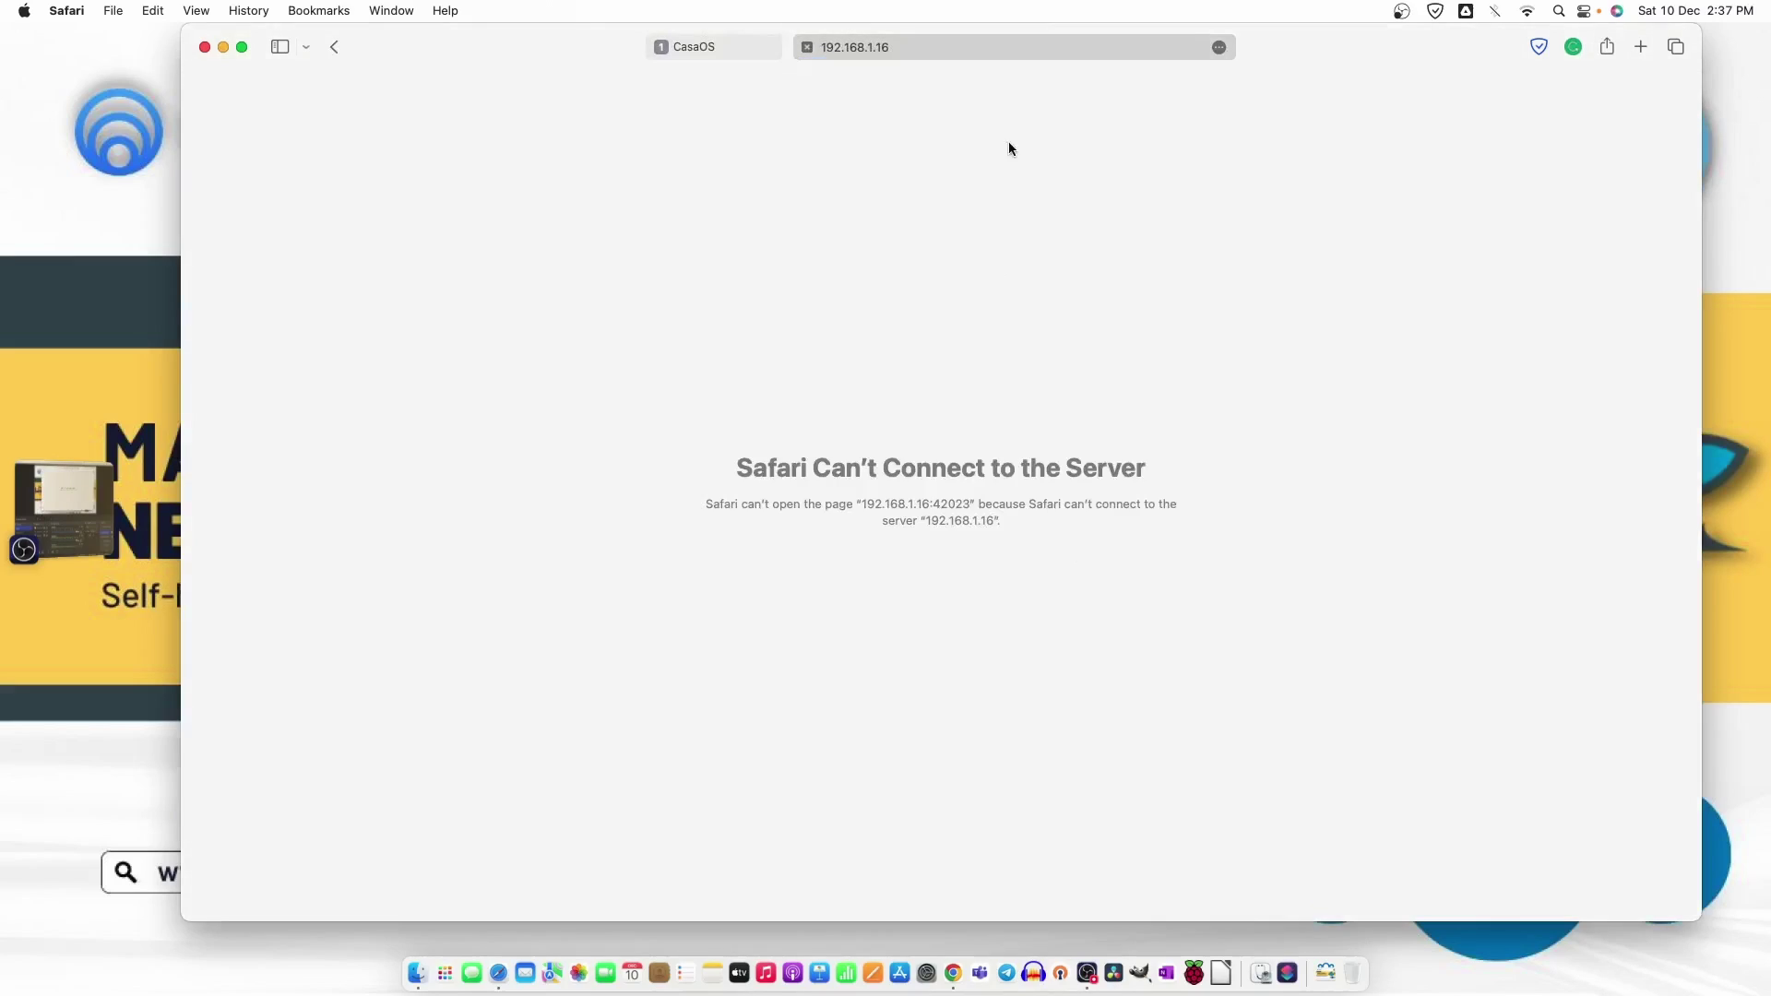
click(947, 53)
click(961, 48)
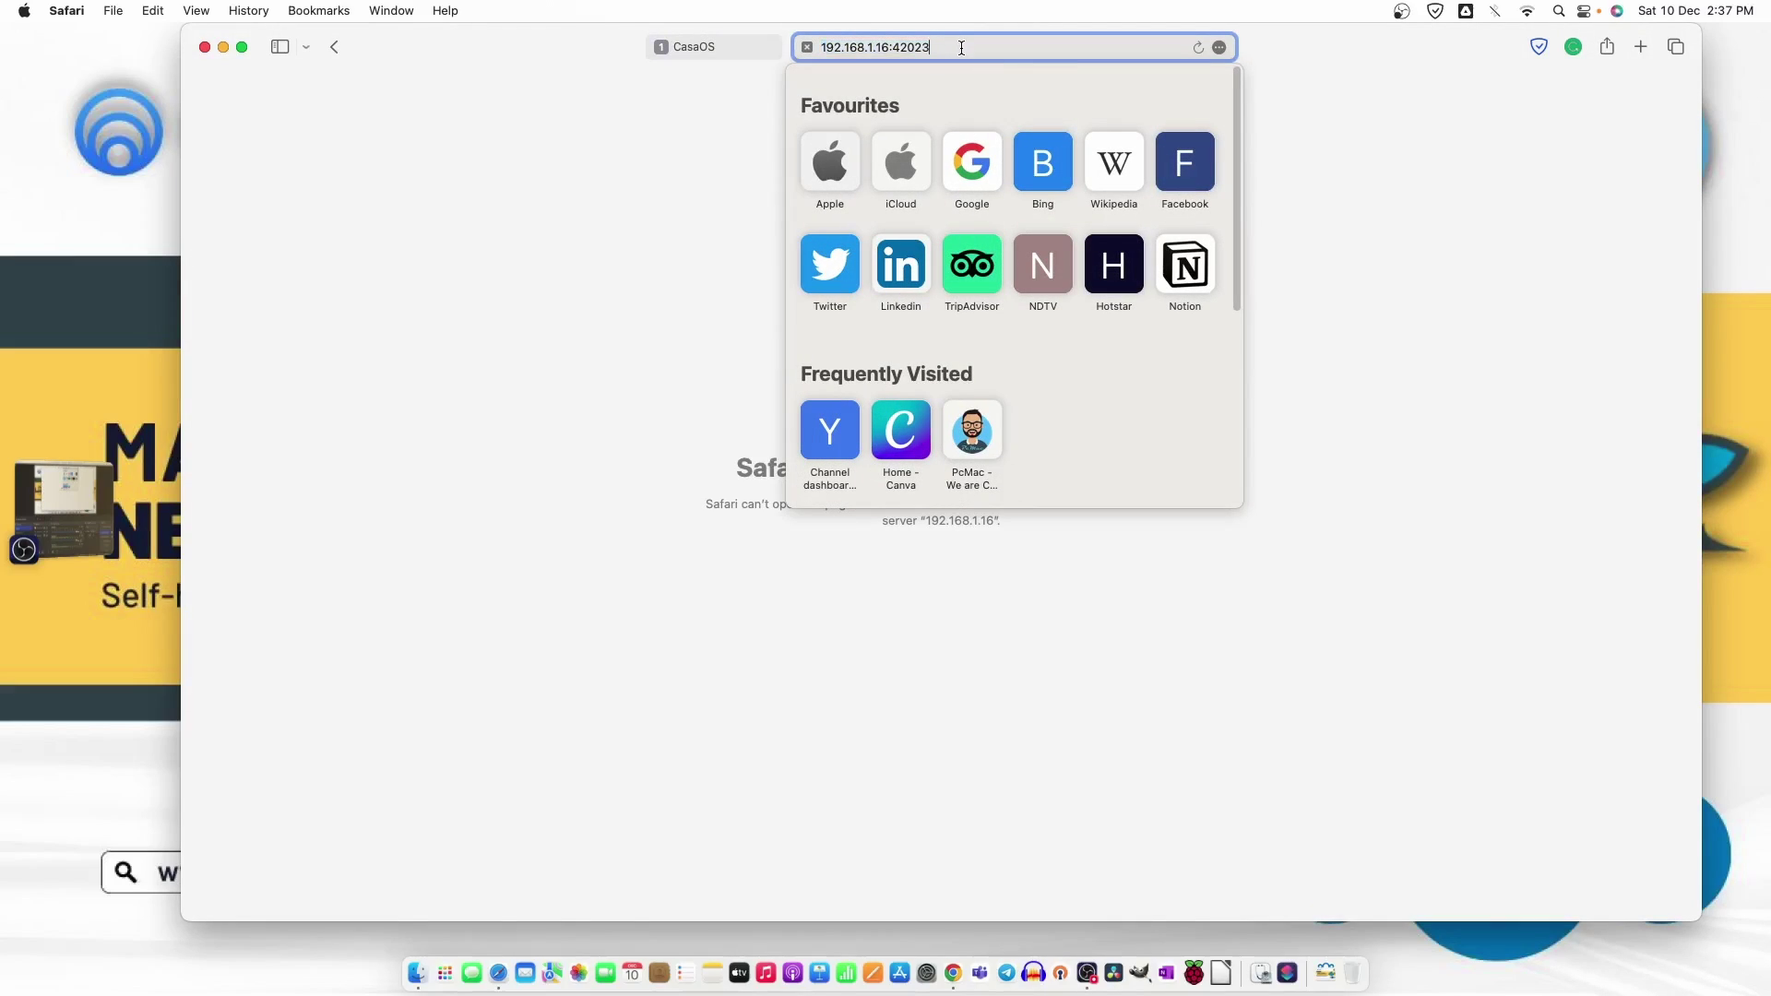
key(Return)
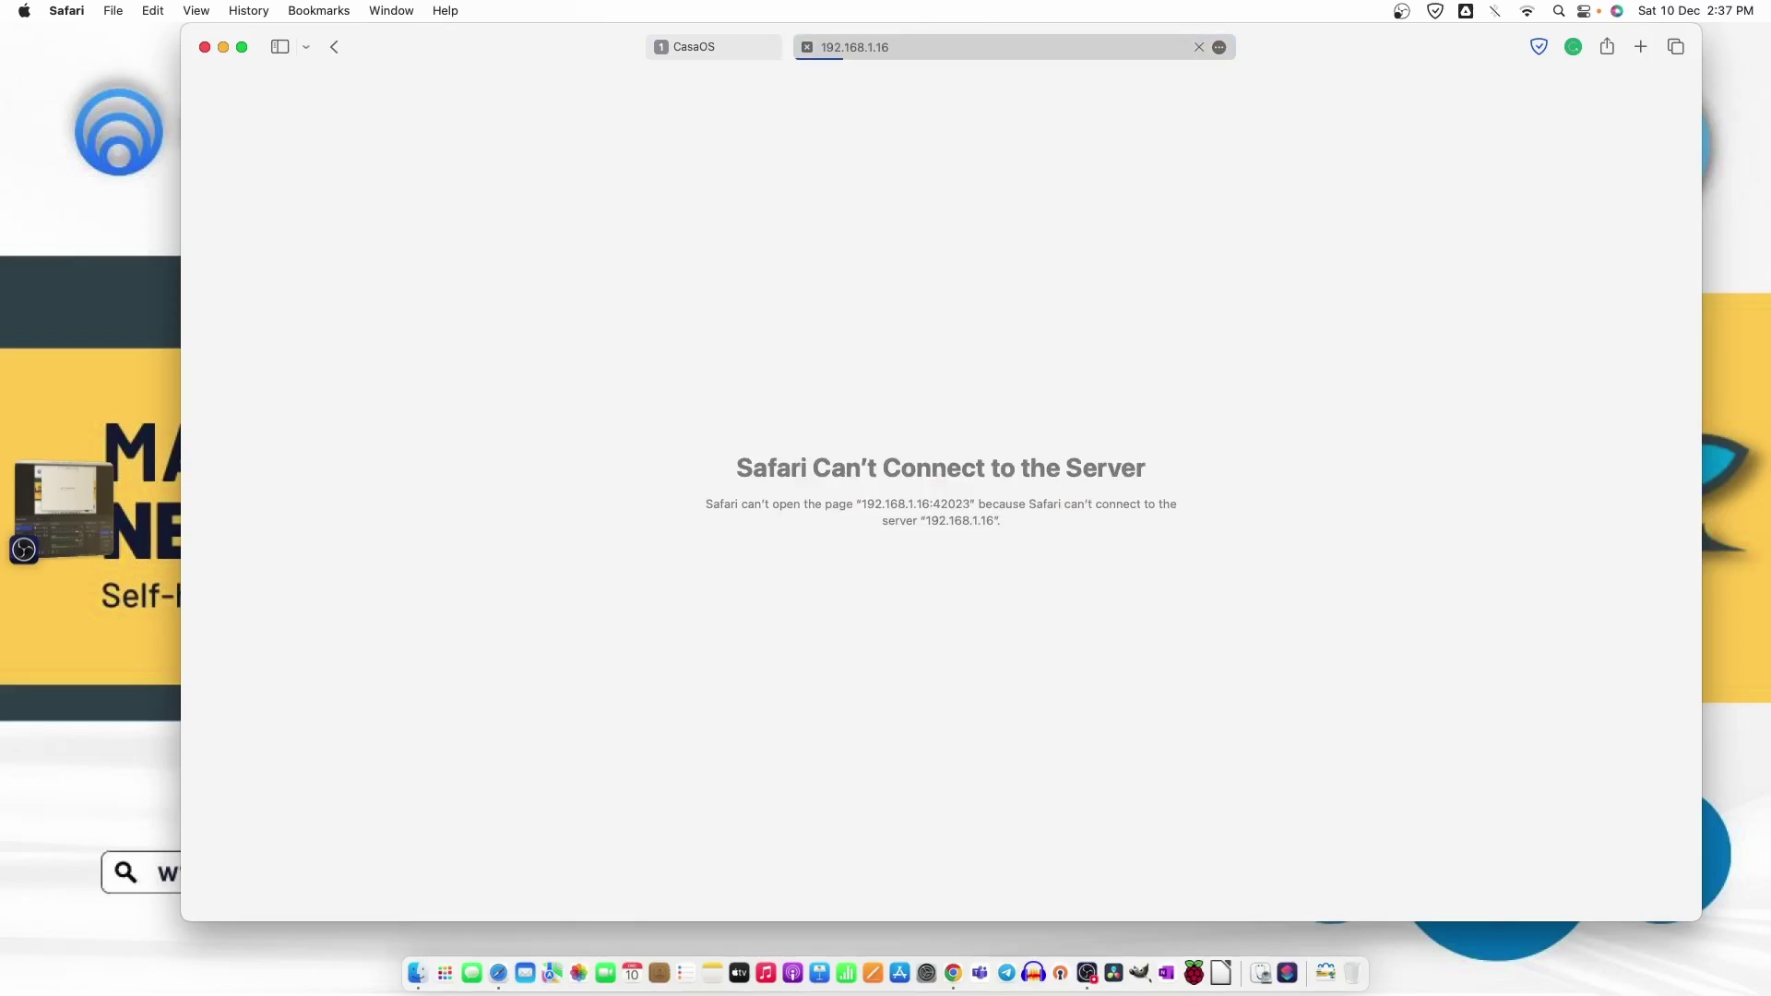
click(934, 46)
key(BackSpace)
key(BackSpace)
key(BackSpace)
key(BackSpace)
key(BackSpace)
text(90)
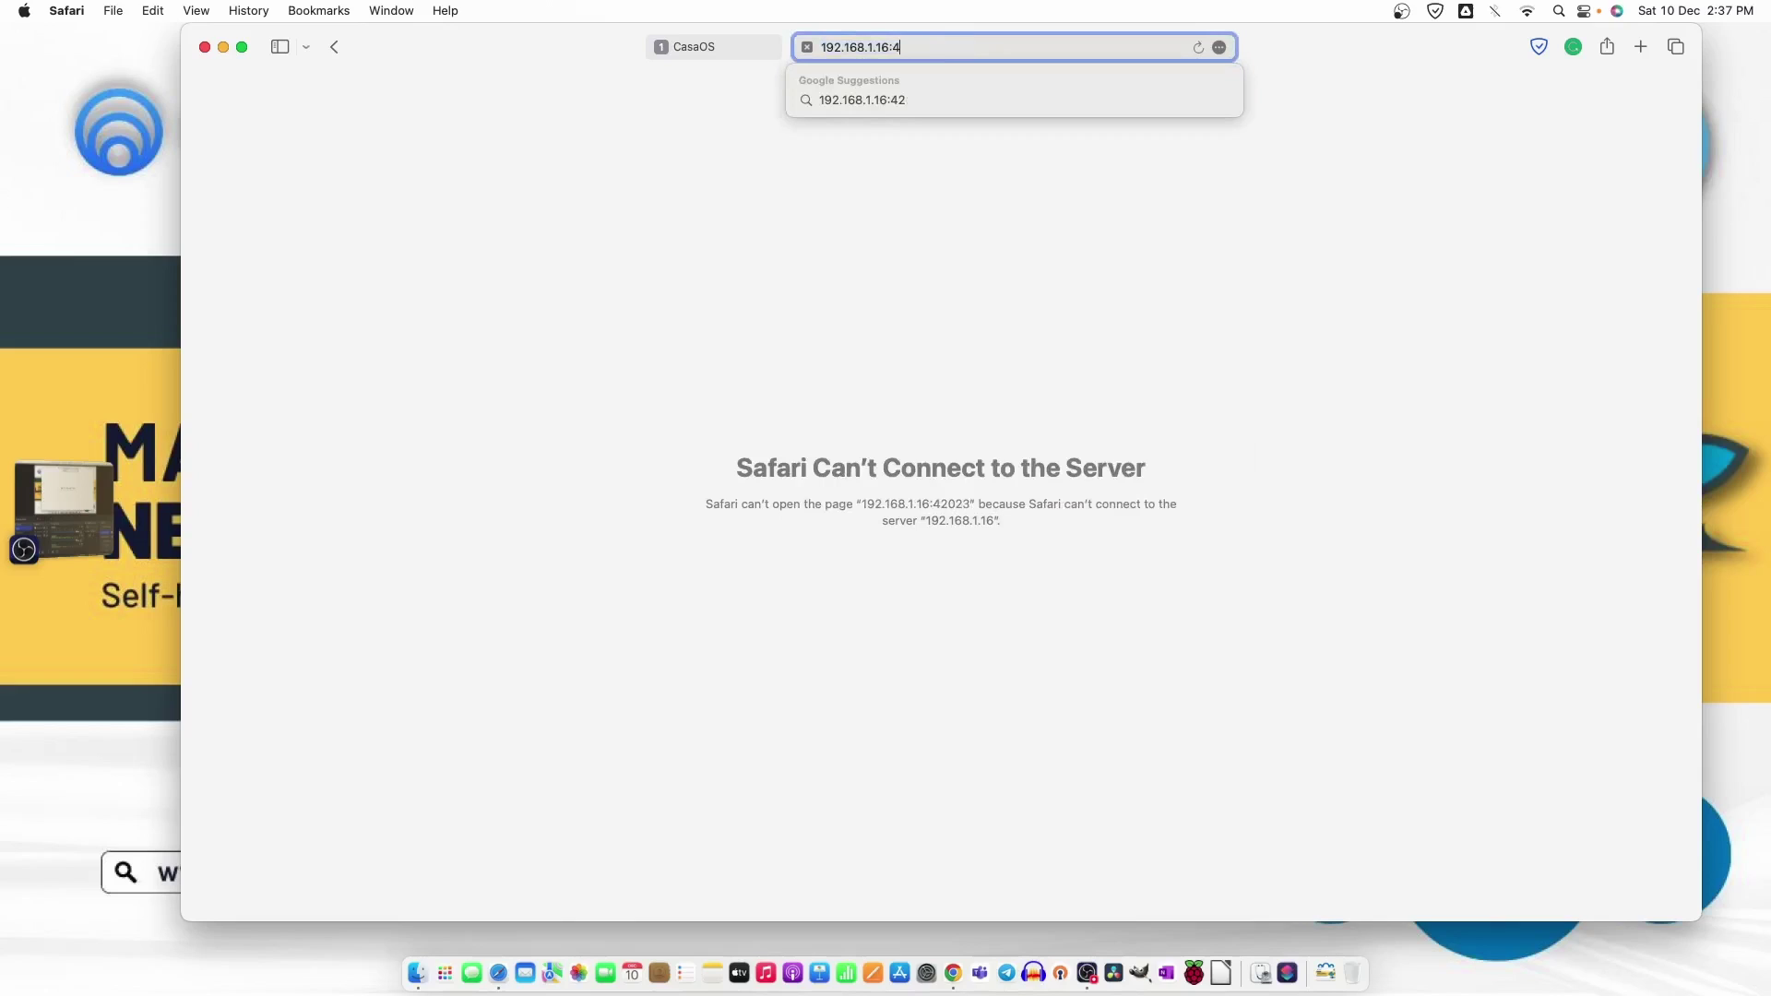
key(Return)
click(711, 50)
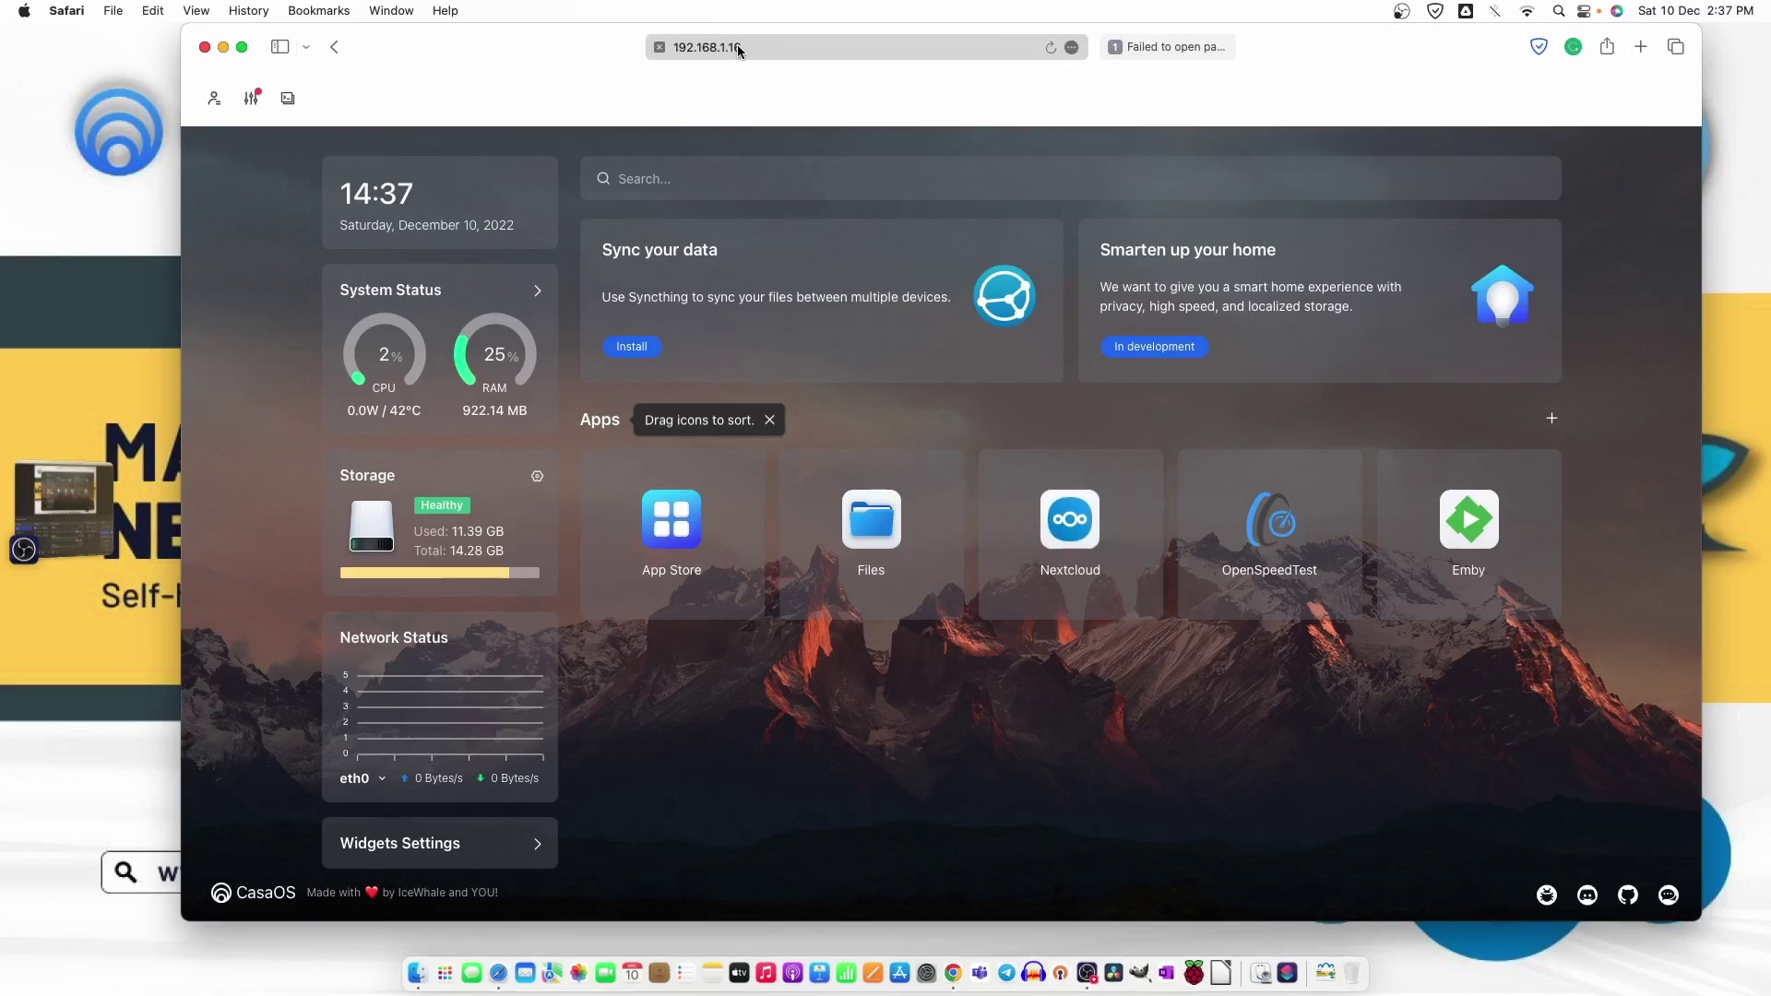
click(1112, 46)
Relaunch Nextcloud from its card menu and tile, closing failed tabs, then reopen the menu.
click(1149, 474)
click(1047, 540)
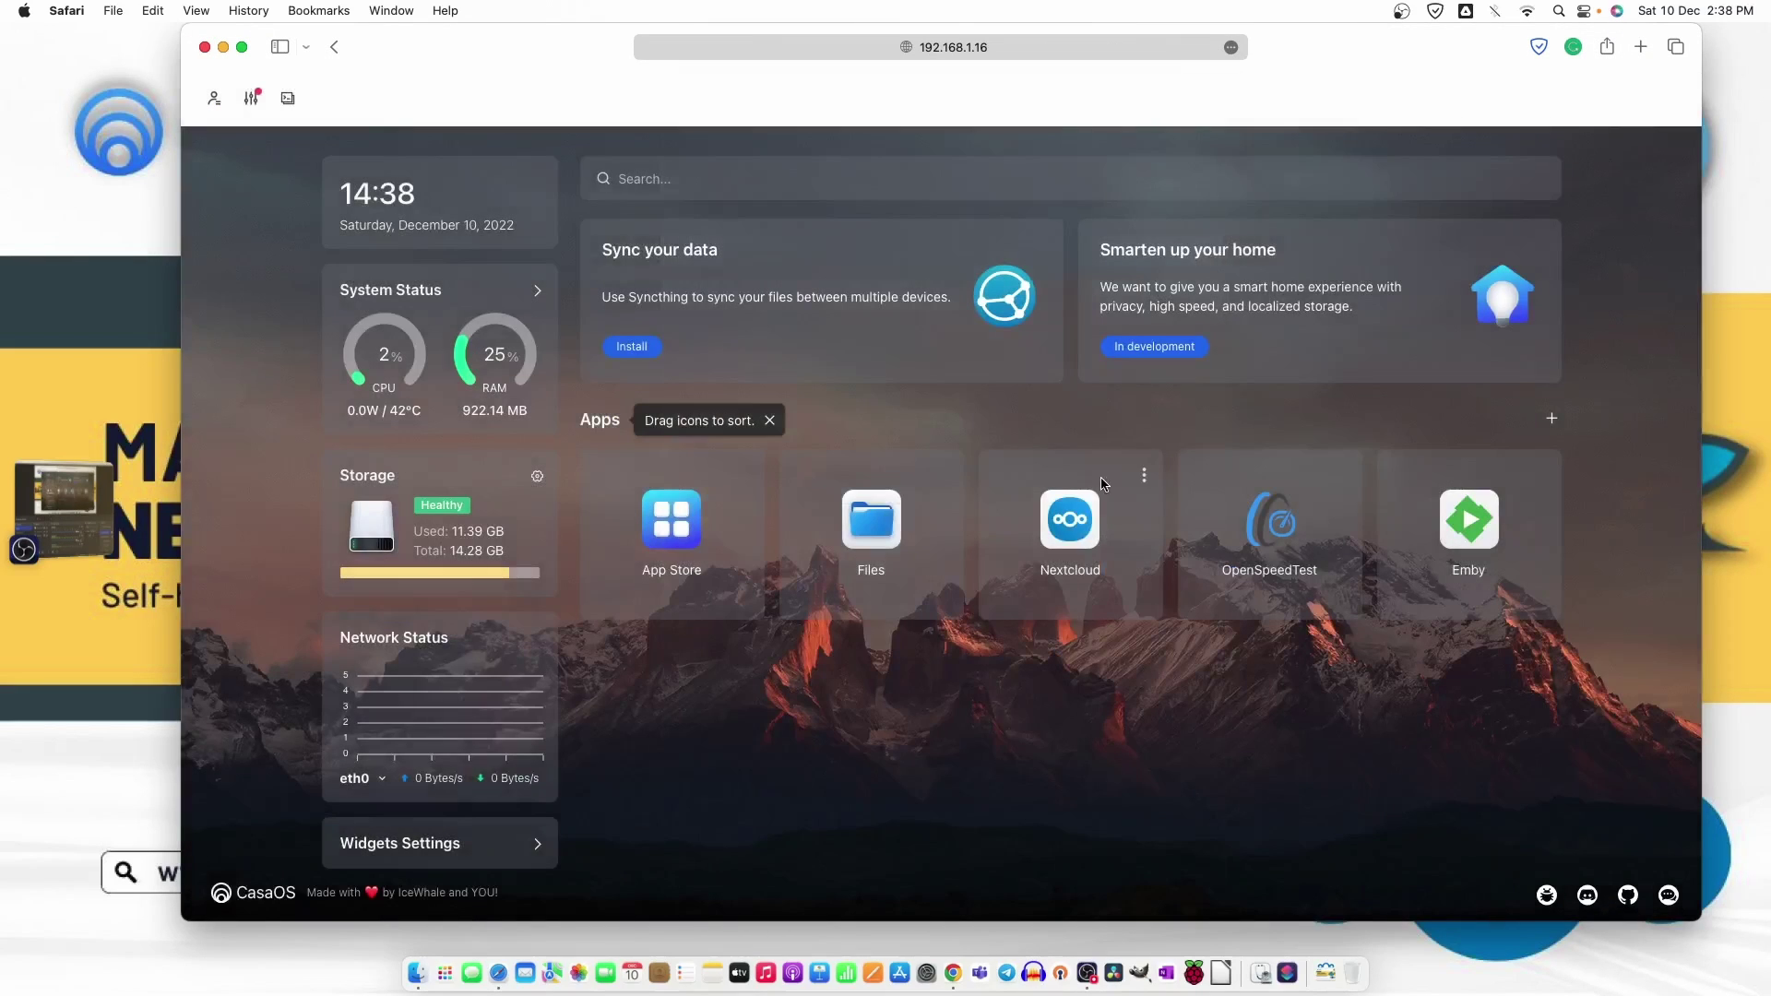
click(1148, 475)
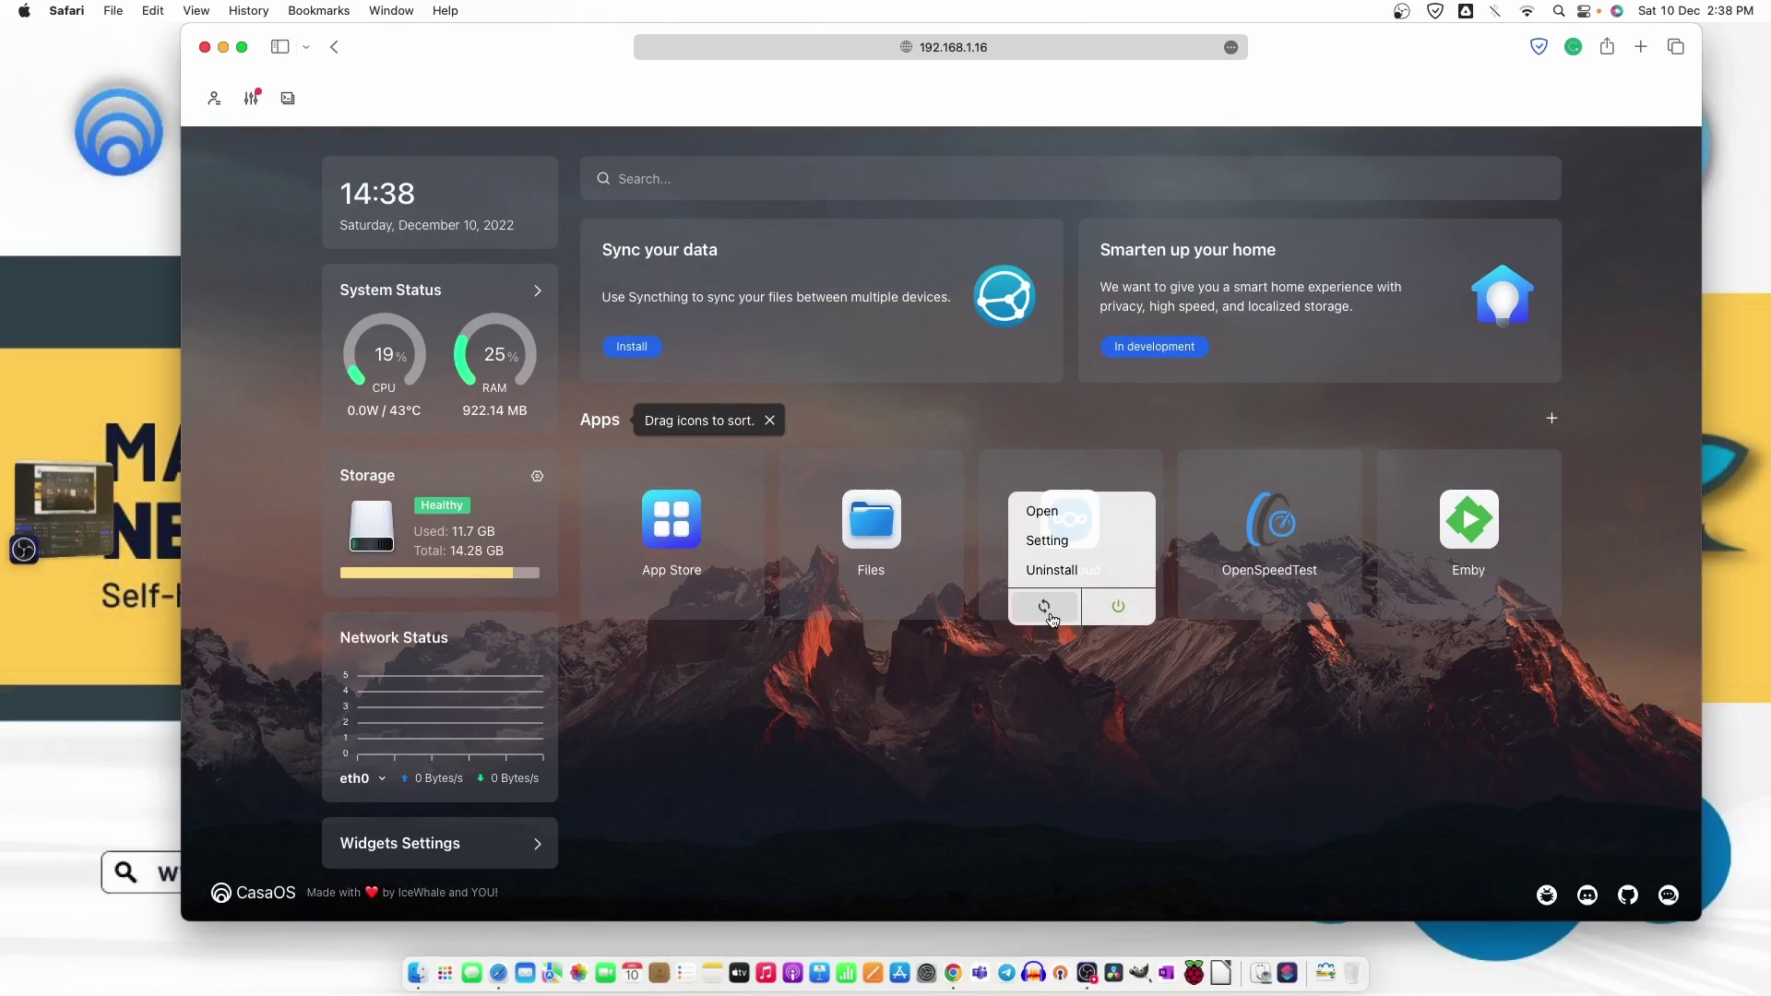
click(1047, 510)
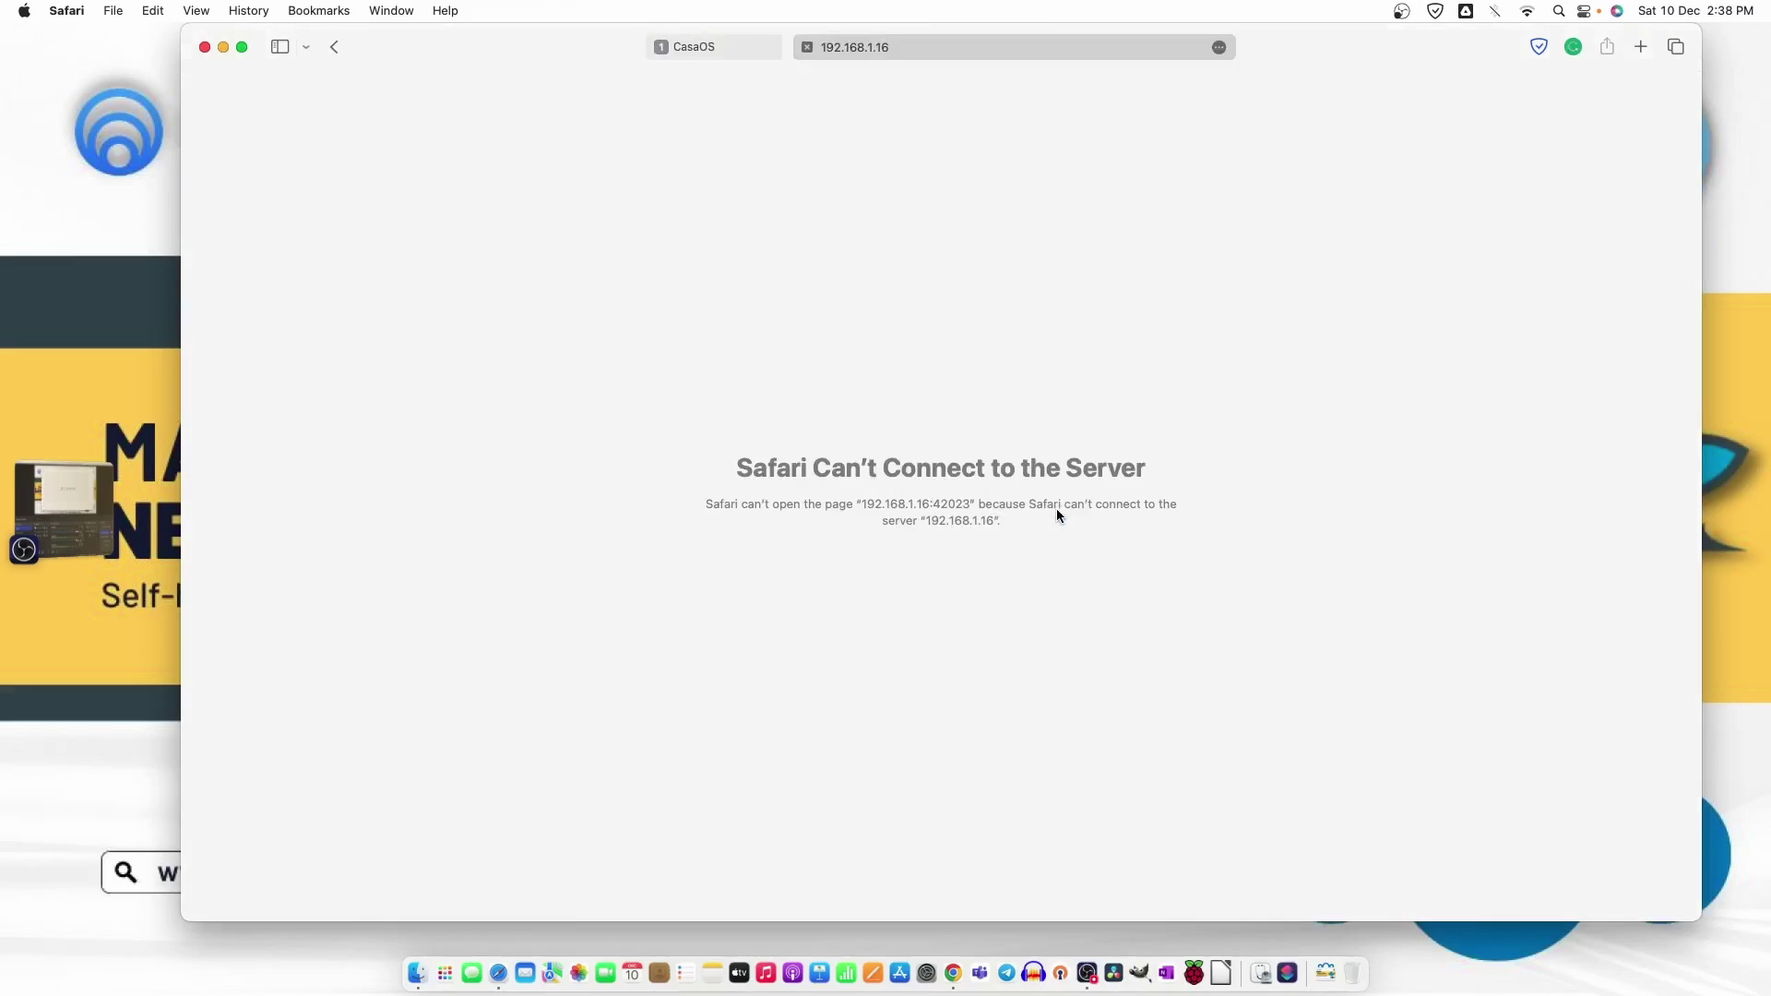
click(806, 47)
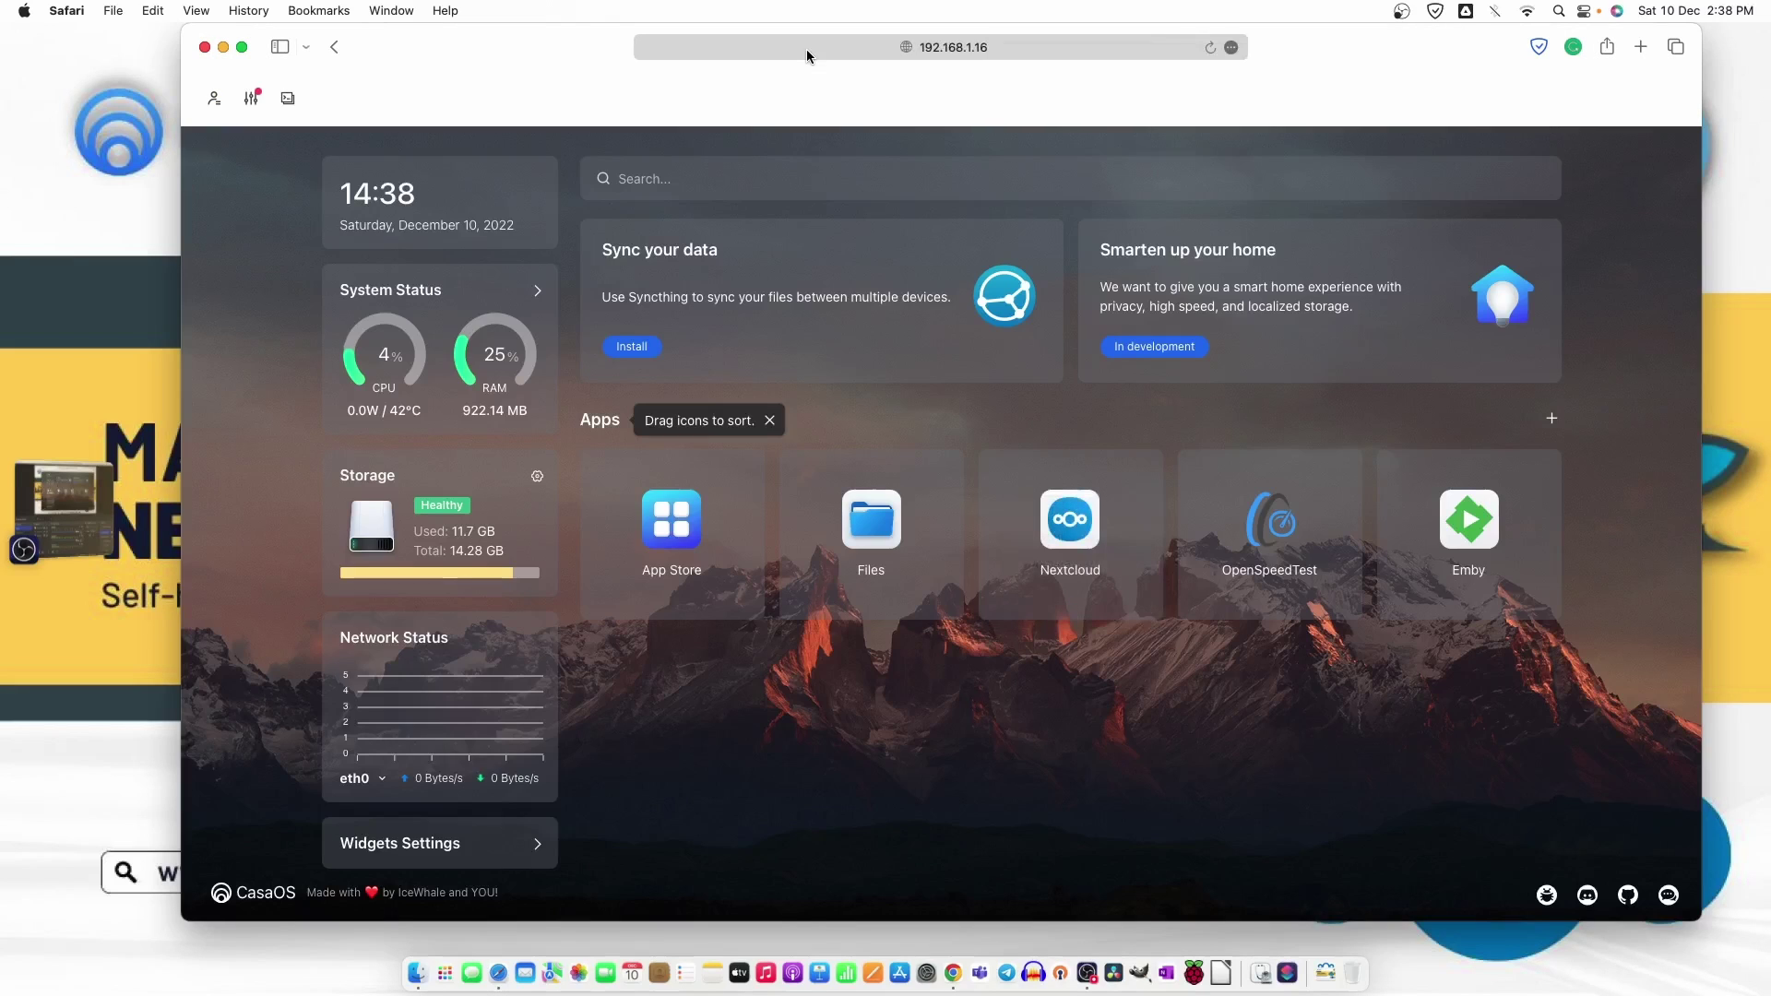
click(1044, 35)
key(Return)
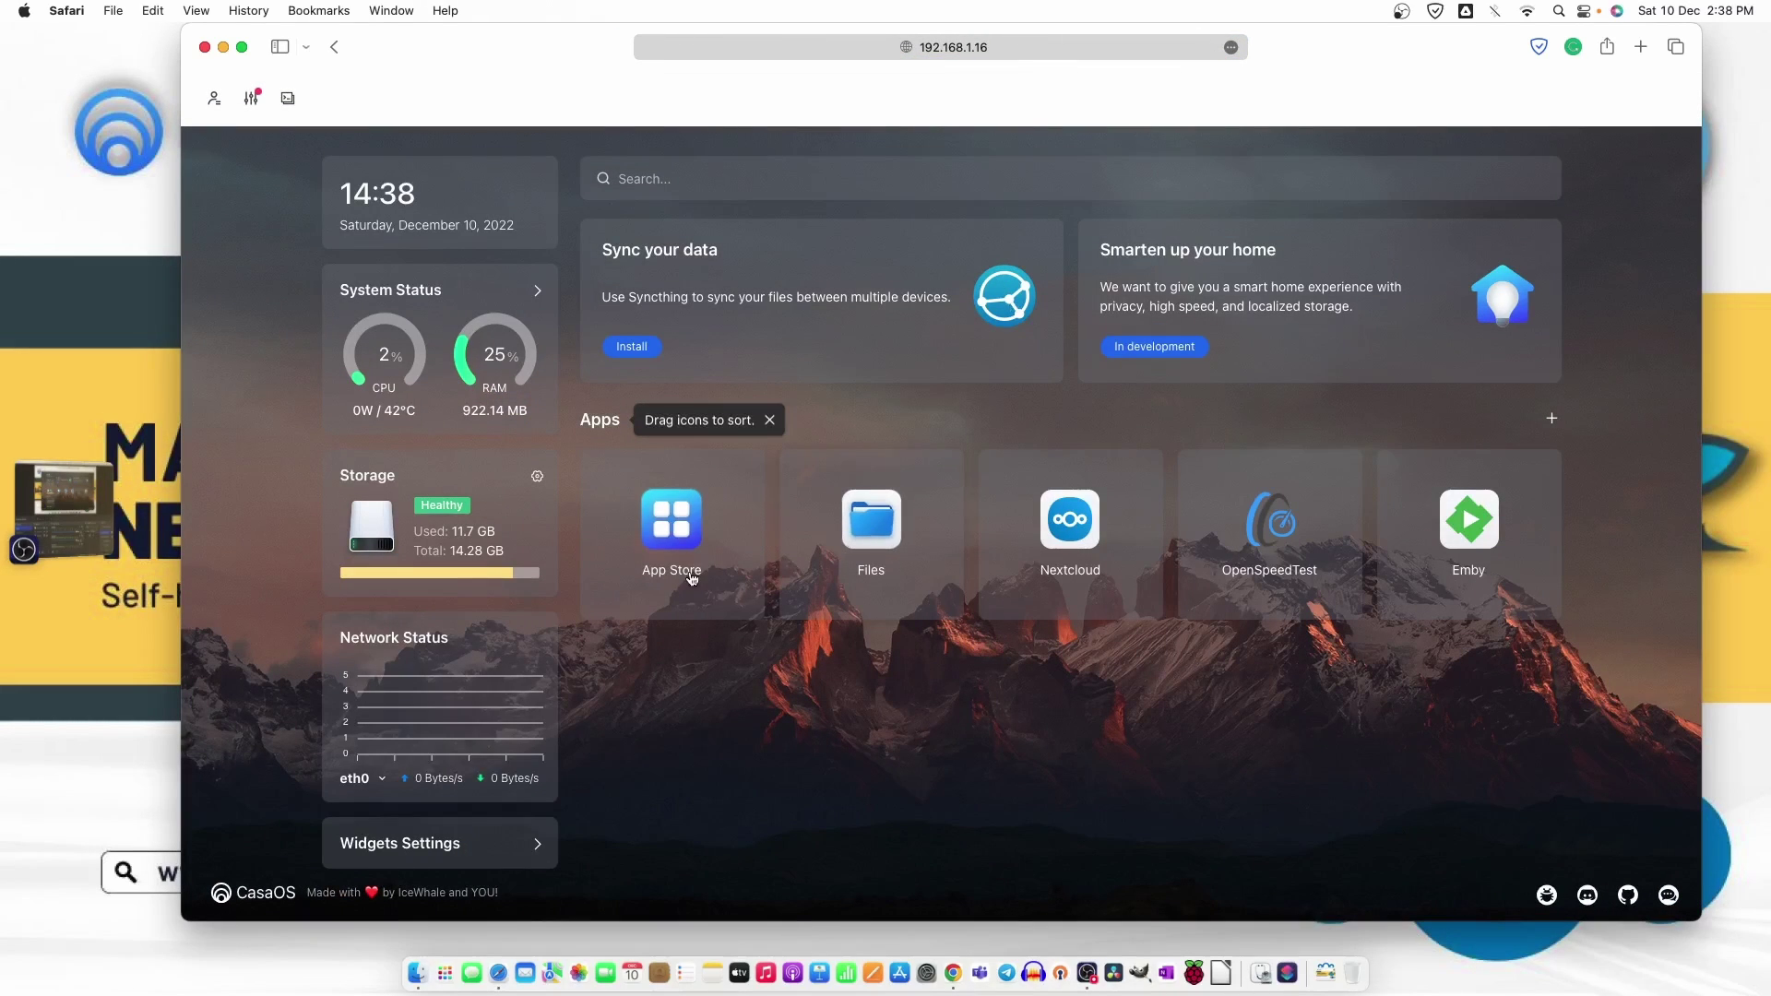
click(1054, 541)
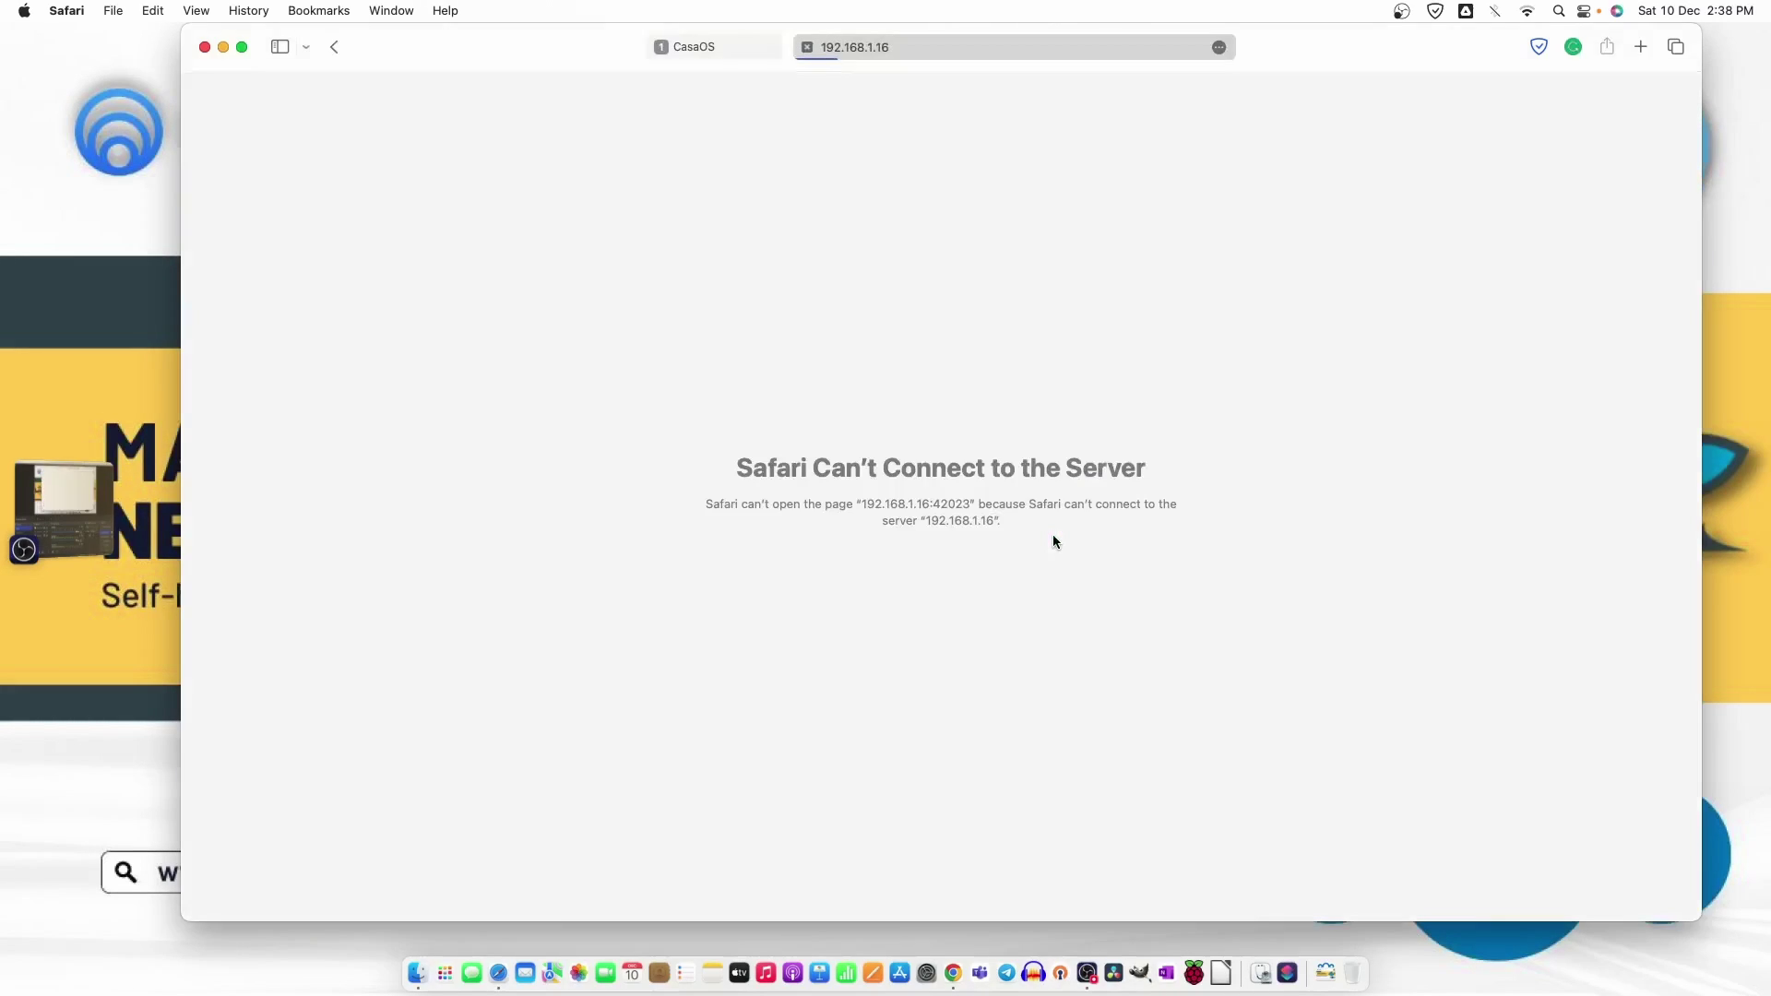
click(807, 42)
click(1144, 476)
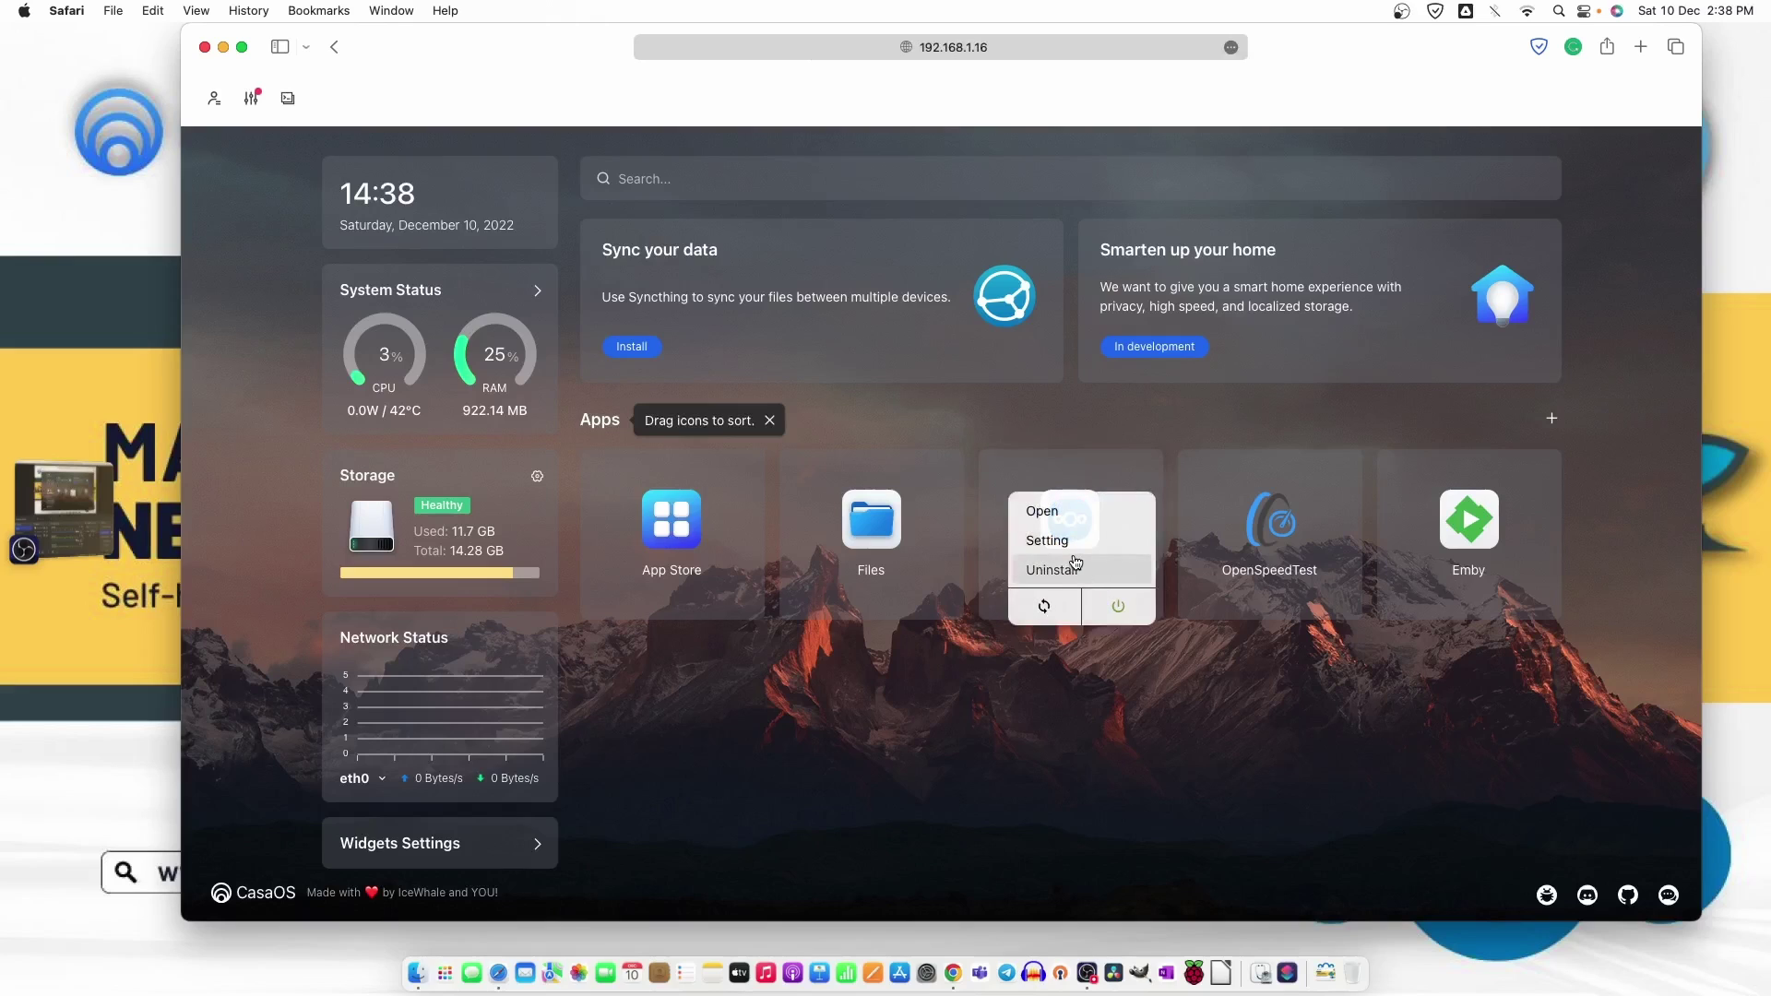
Change Nextcloud's container port from 90 to 80 and save the settings.
click(1050, 541)
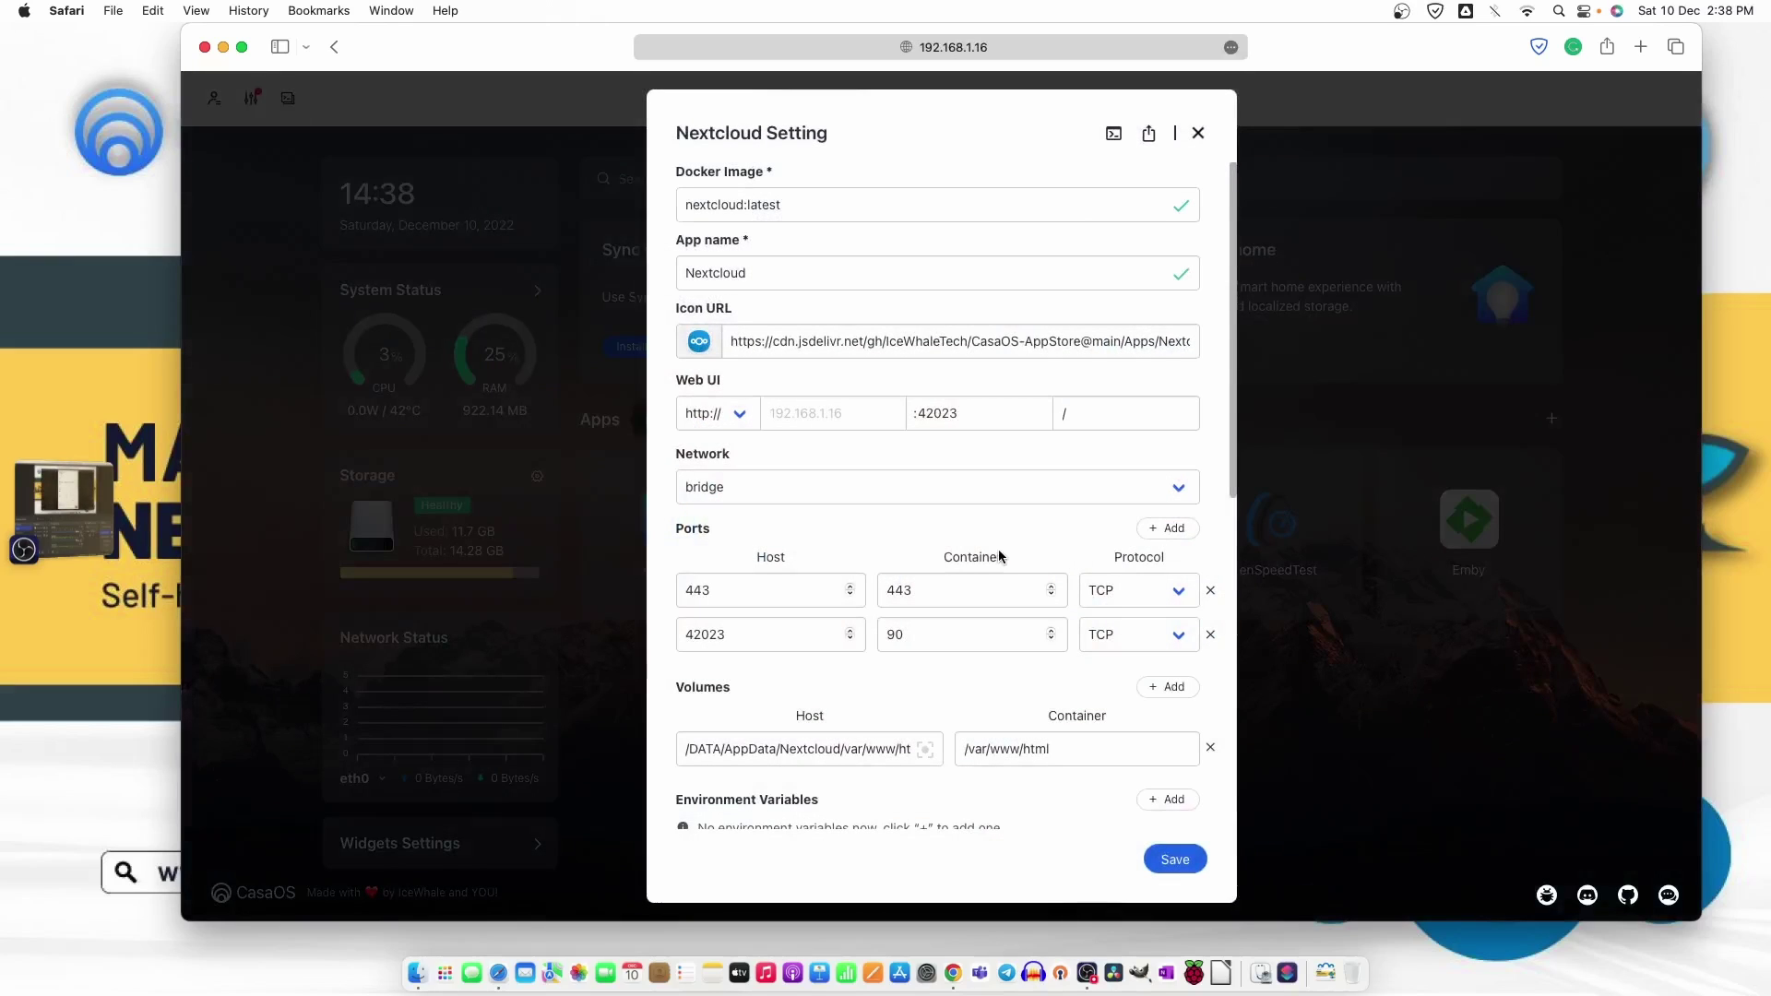
scroll(1005, 546, down, 1)
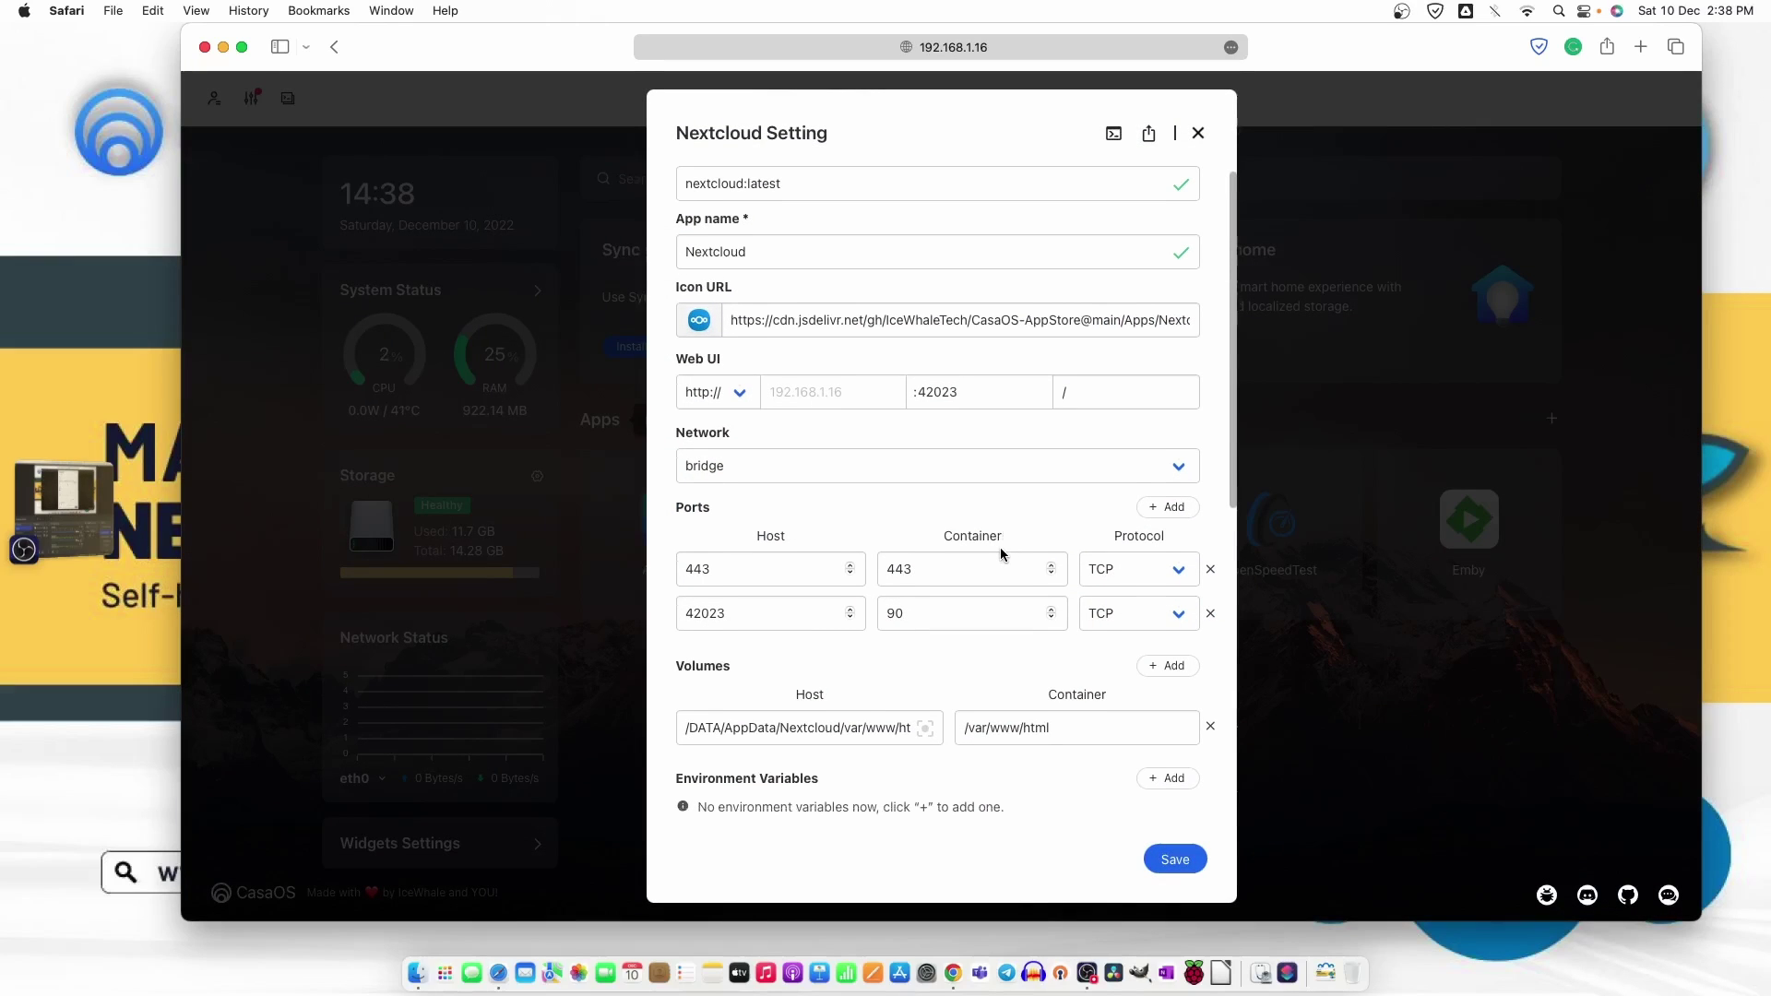
scroll(984, 470, up, 1)
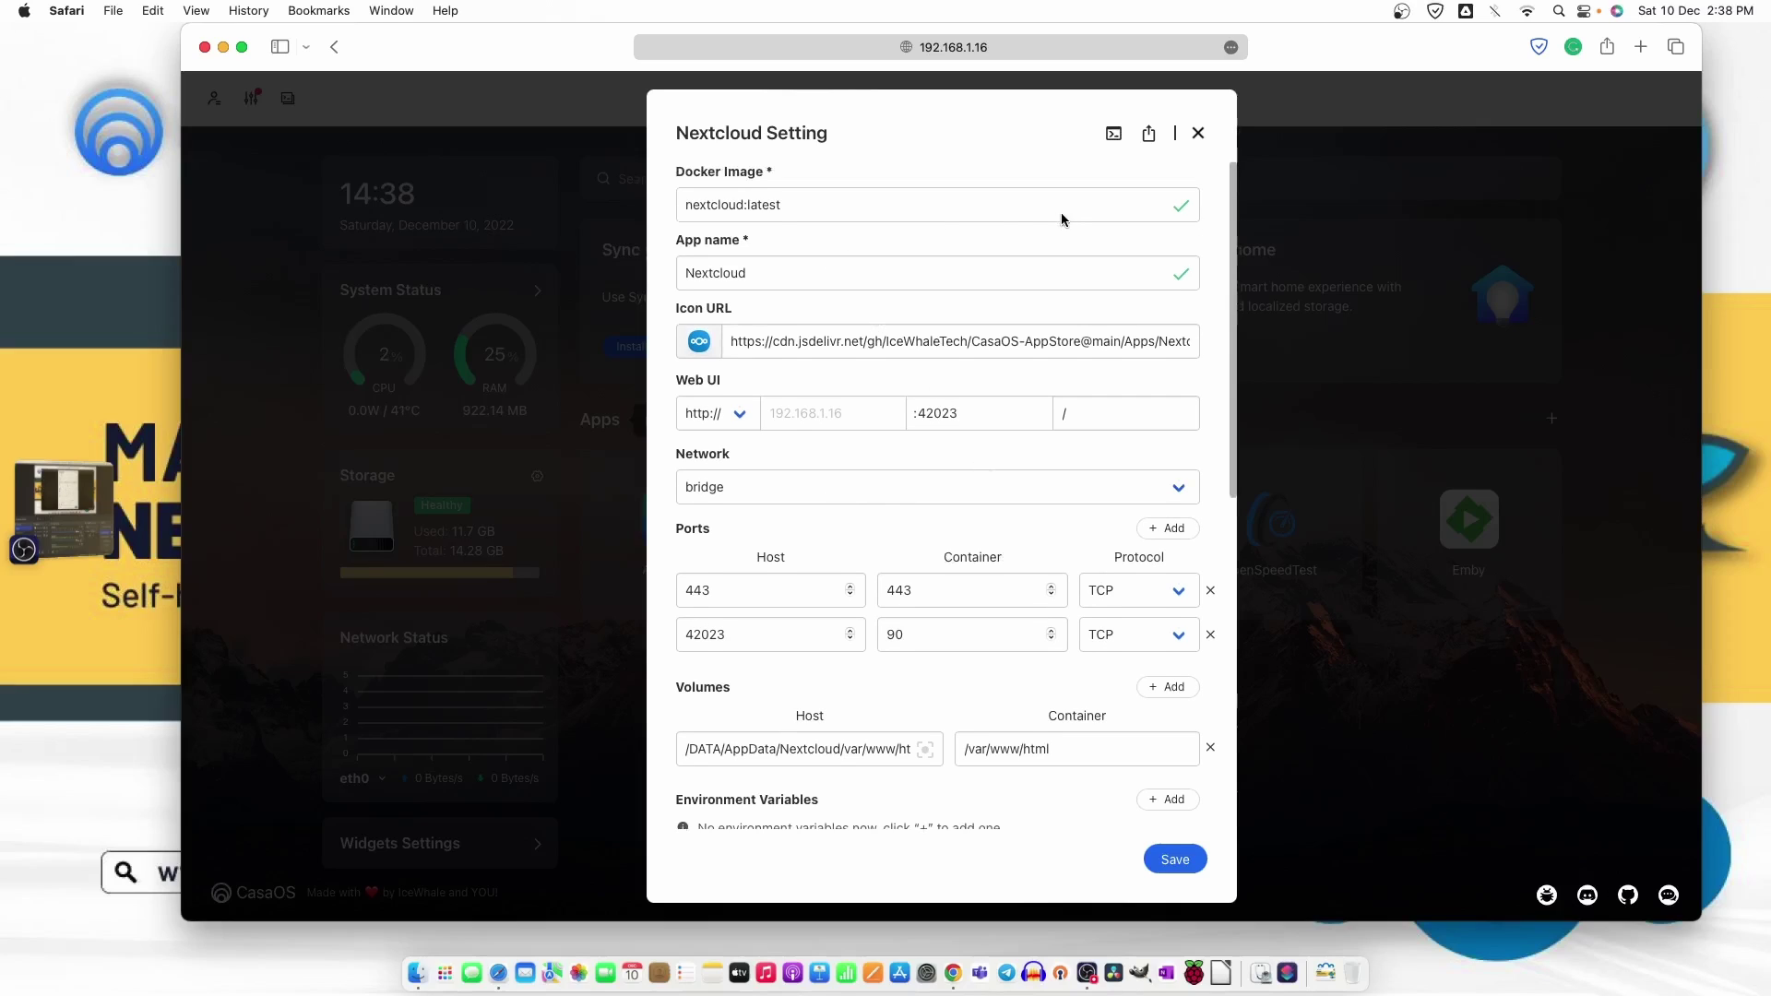
click(1185, 865)
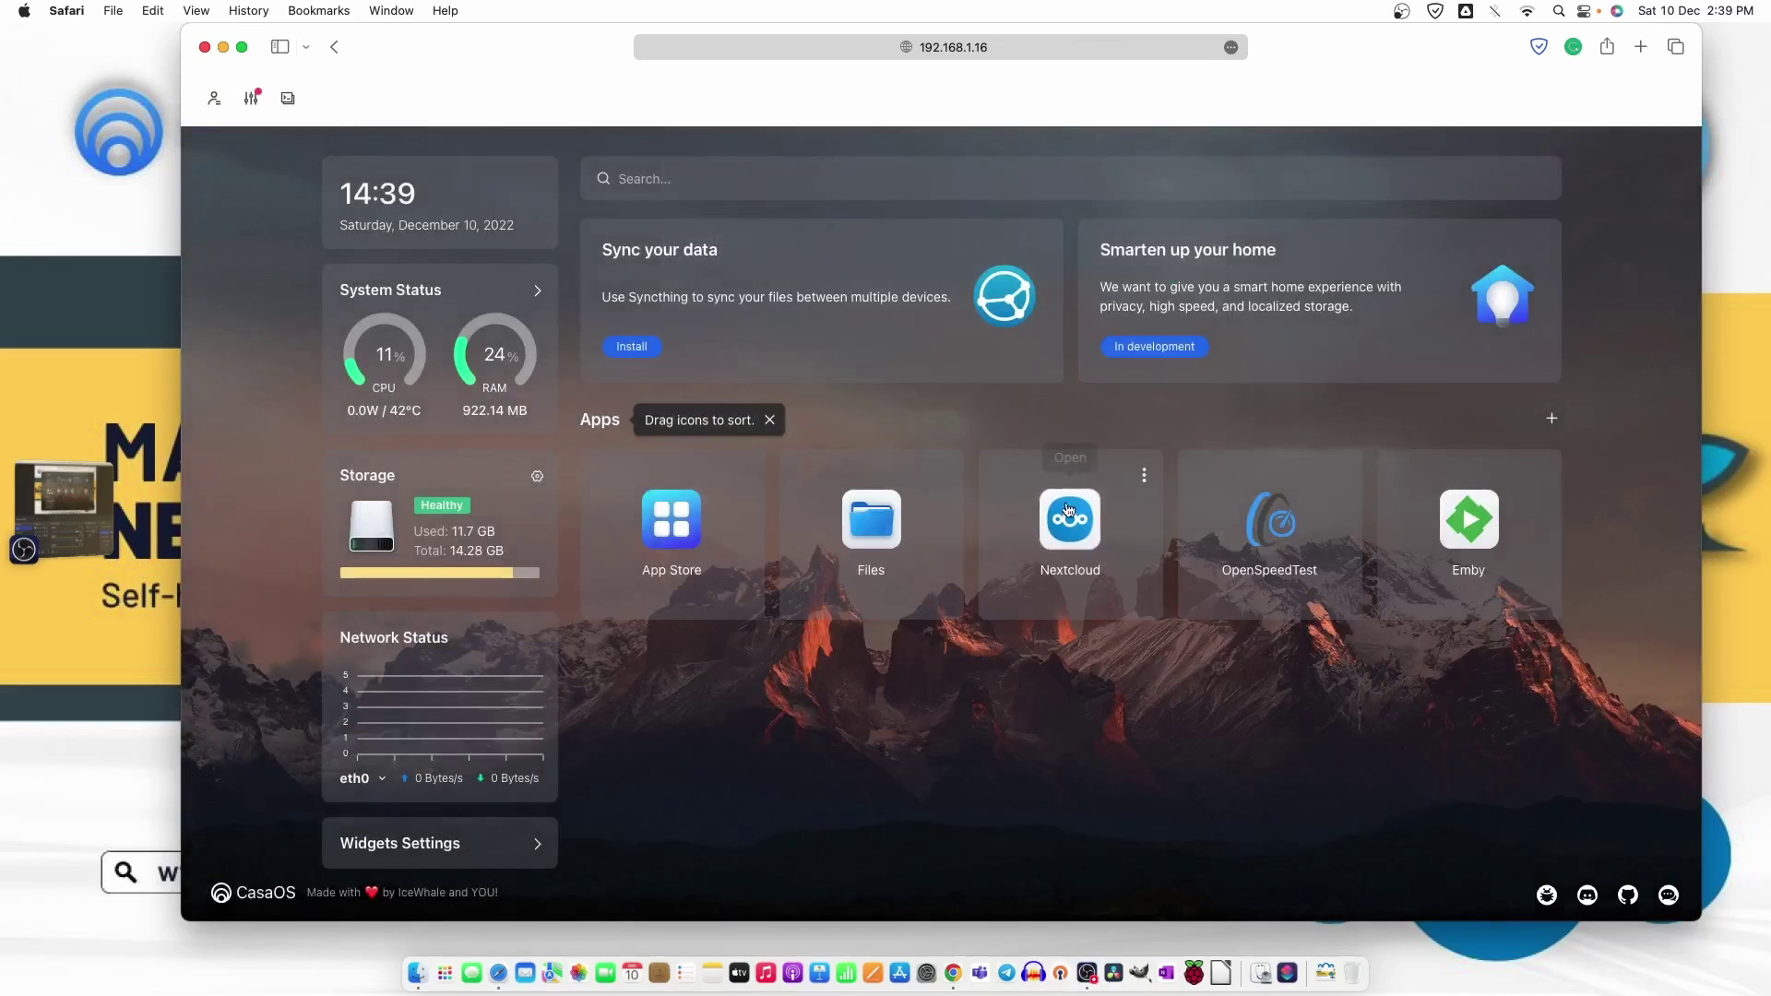
Open Nextcloud from its card menu to reach the admin account setup page.
right_click(1068, 554)
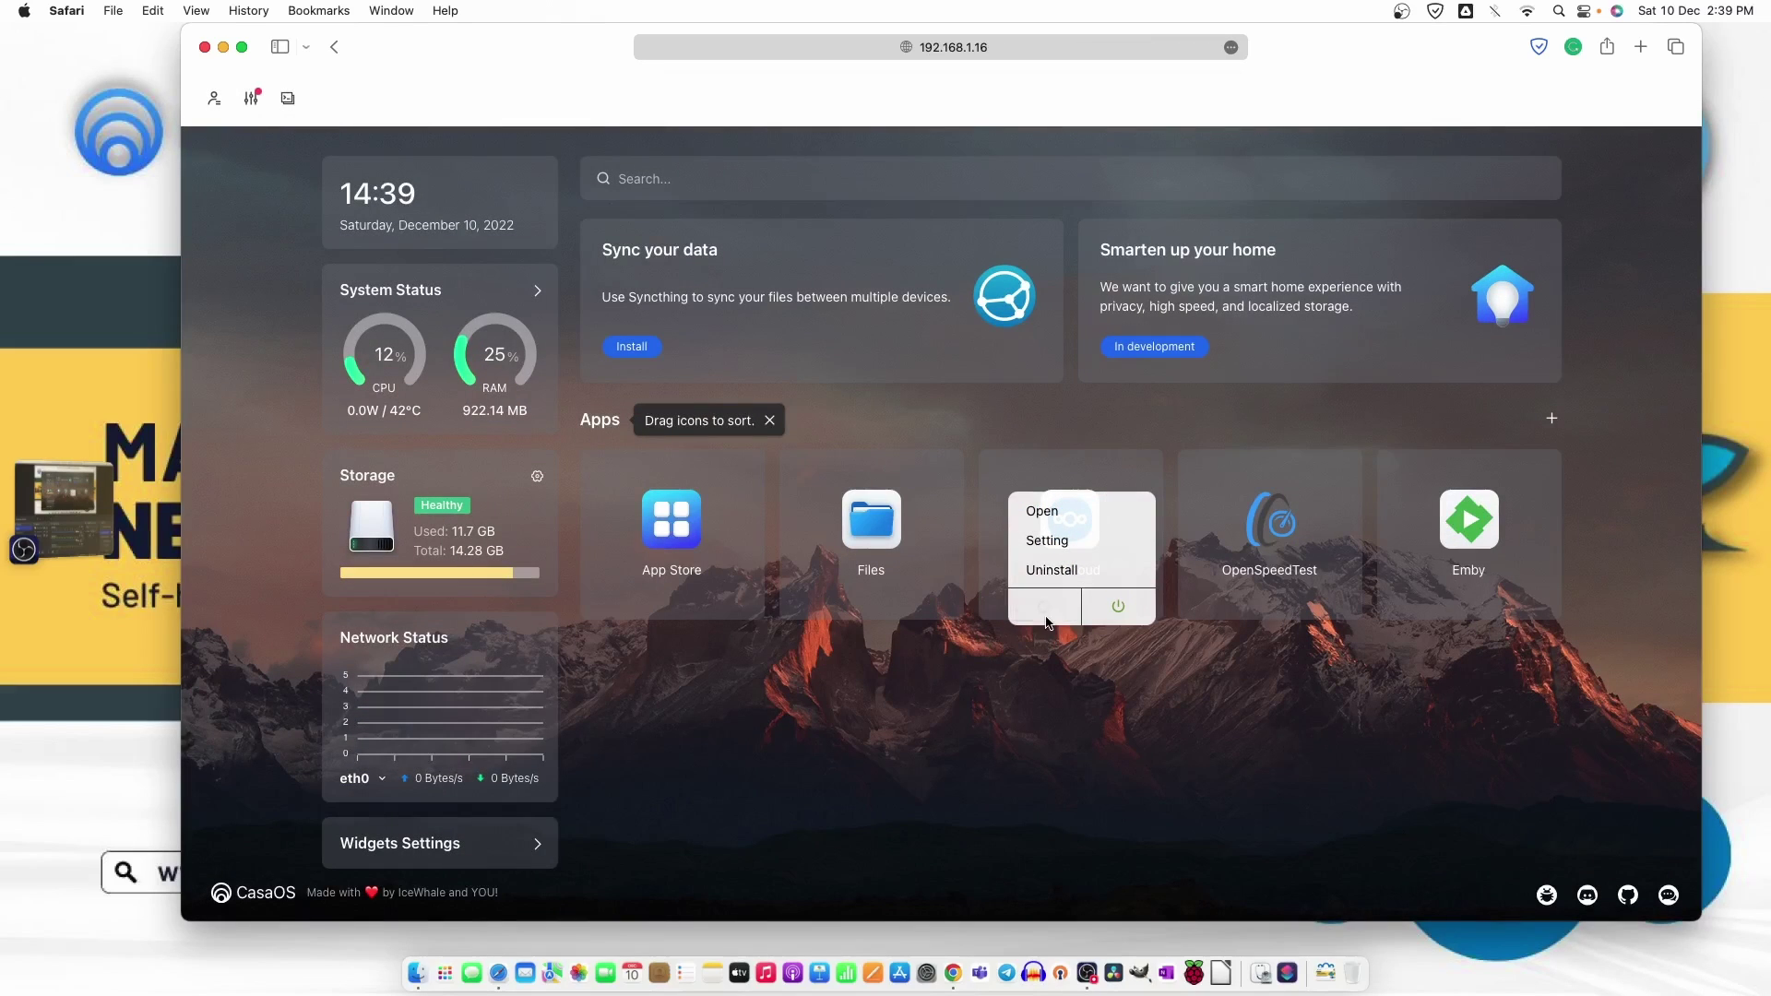
click(1069, 543)
click(1068, 542)
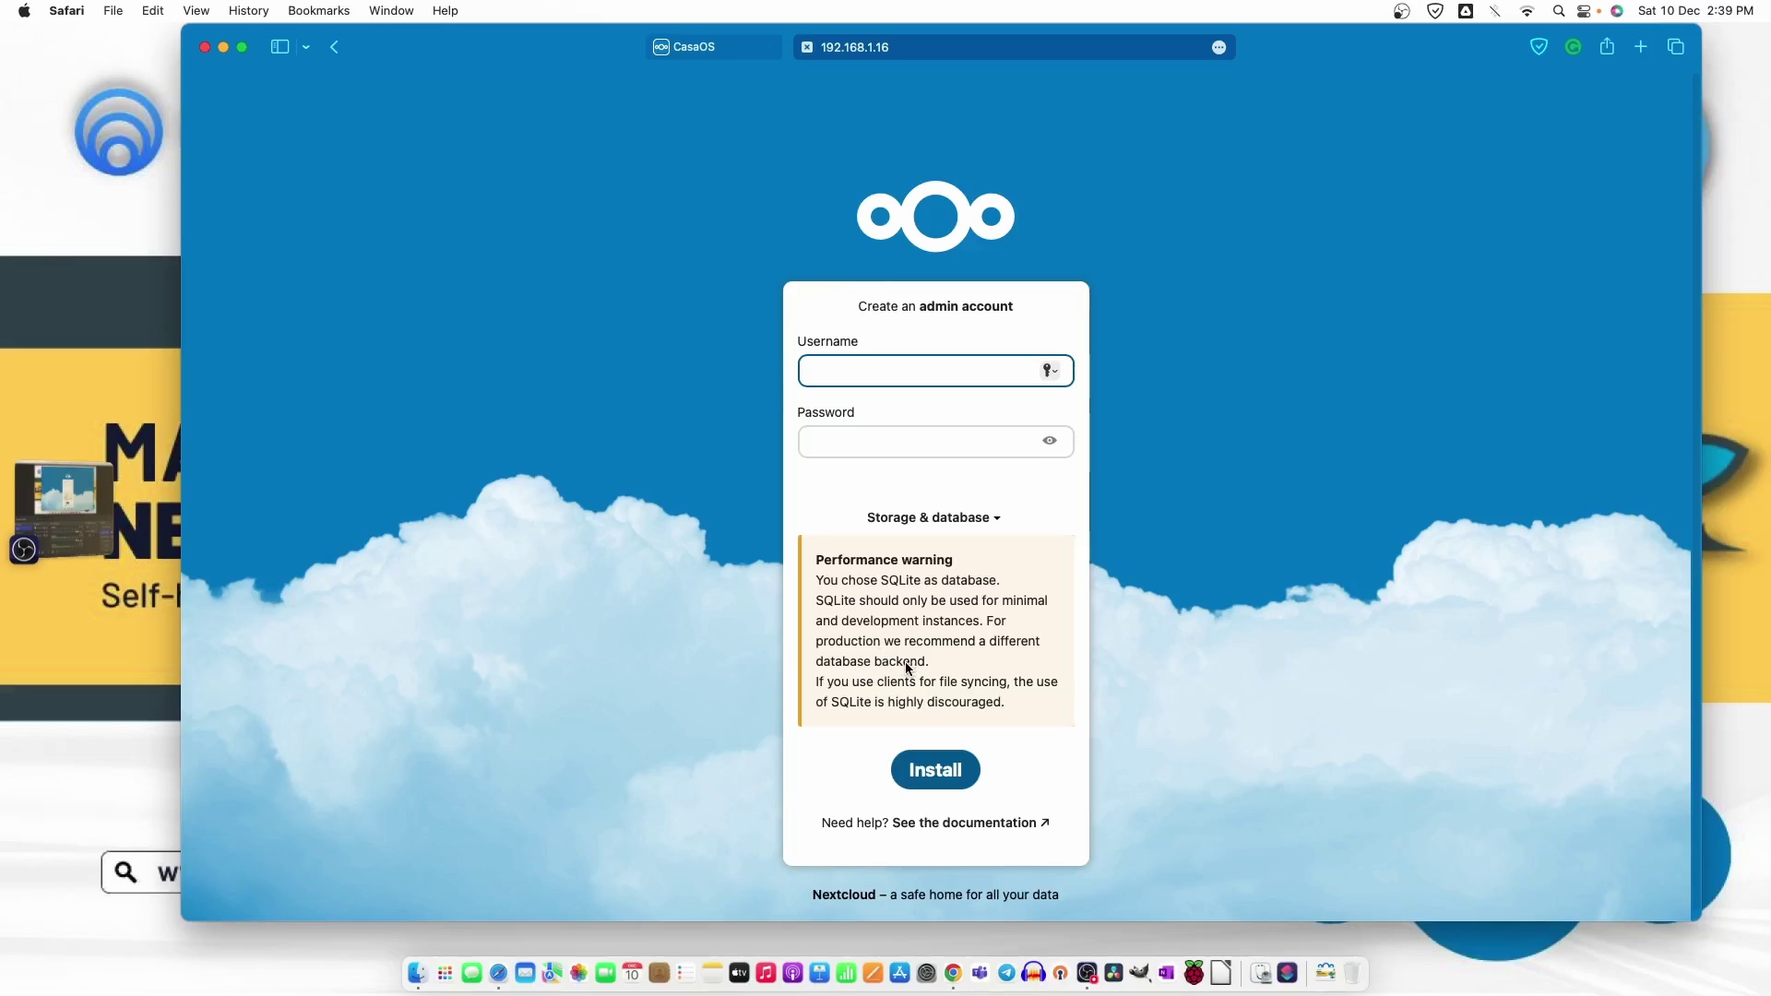
Enter an admin username and password, keep SQLite, and start the Nextcloud installation.
click(985, 518)
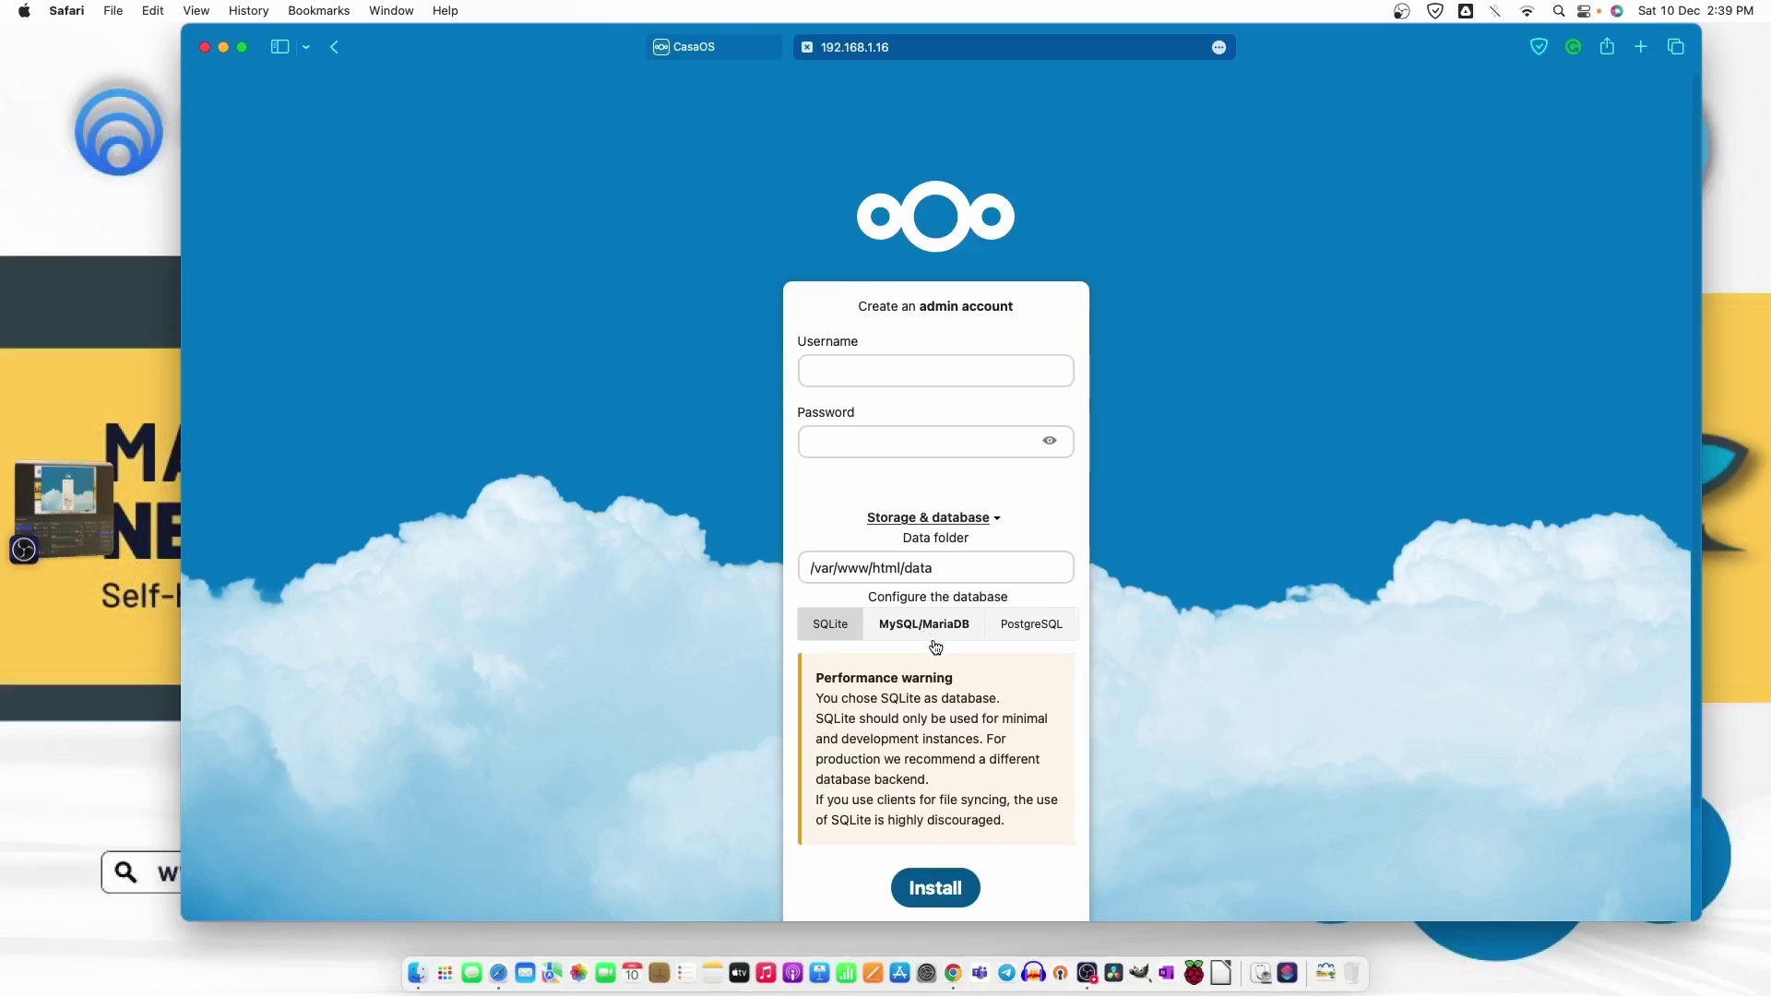
click(872, 370)
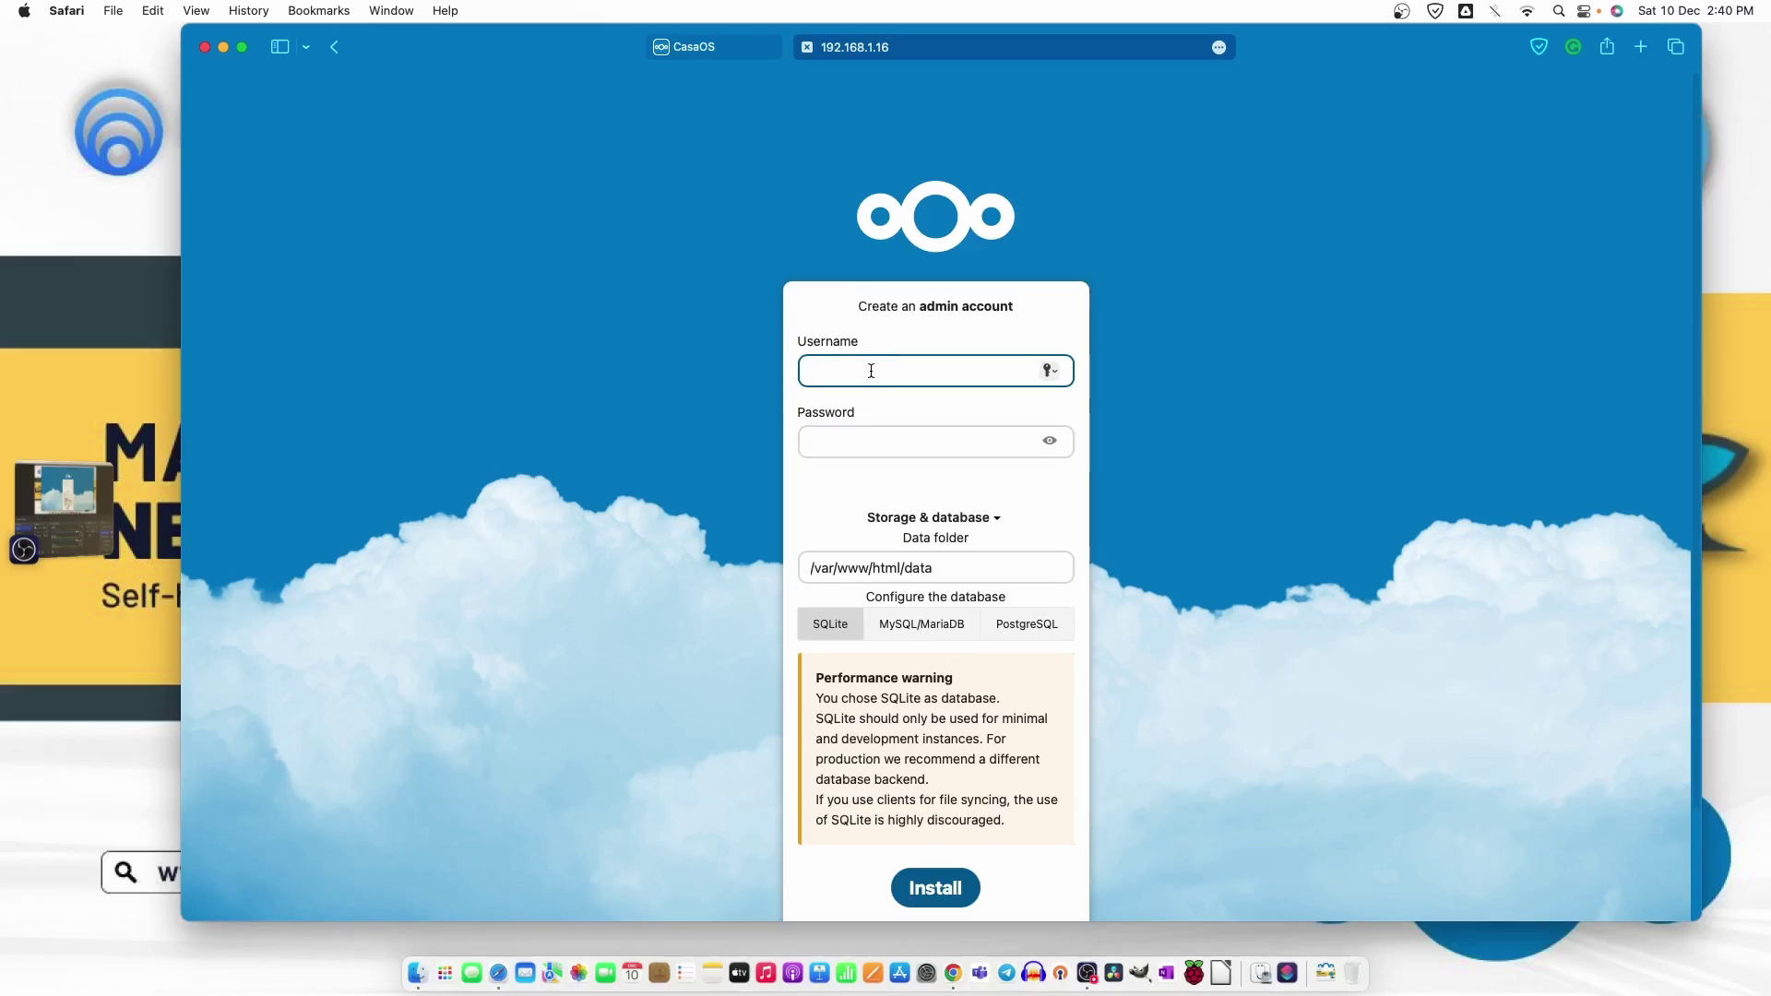
text(PcMac)
click(870, 428)
text(••••••••••)
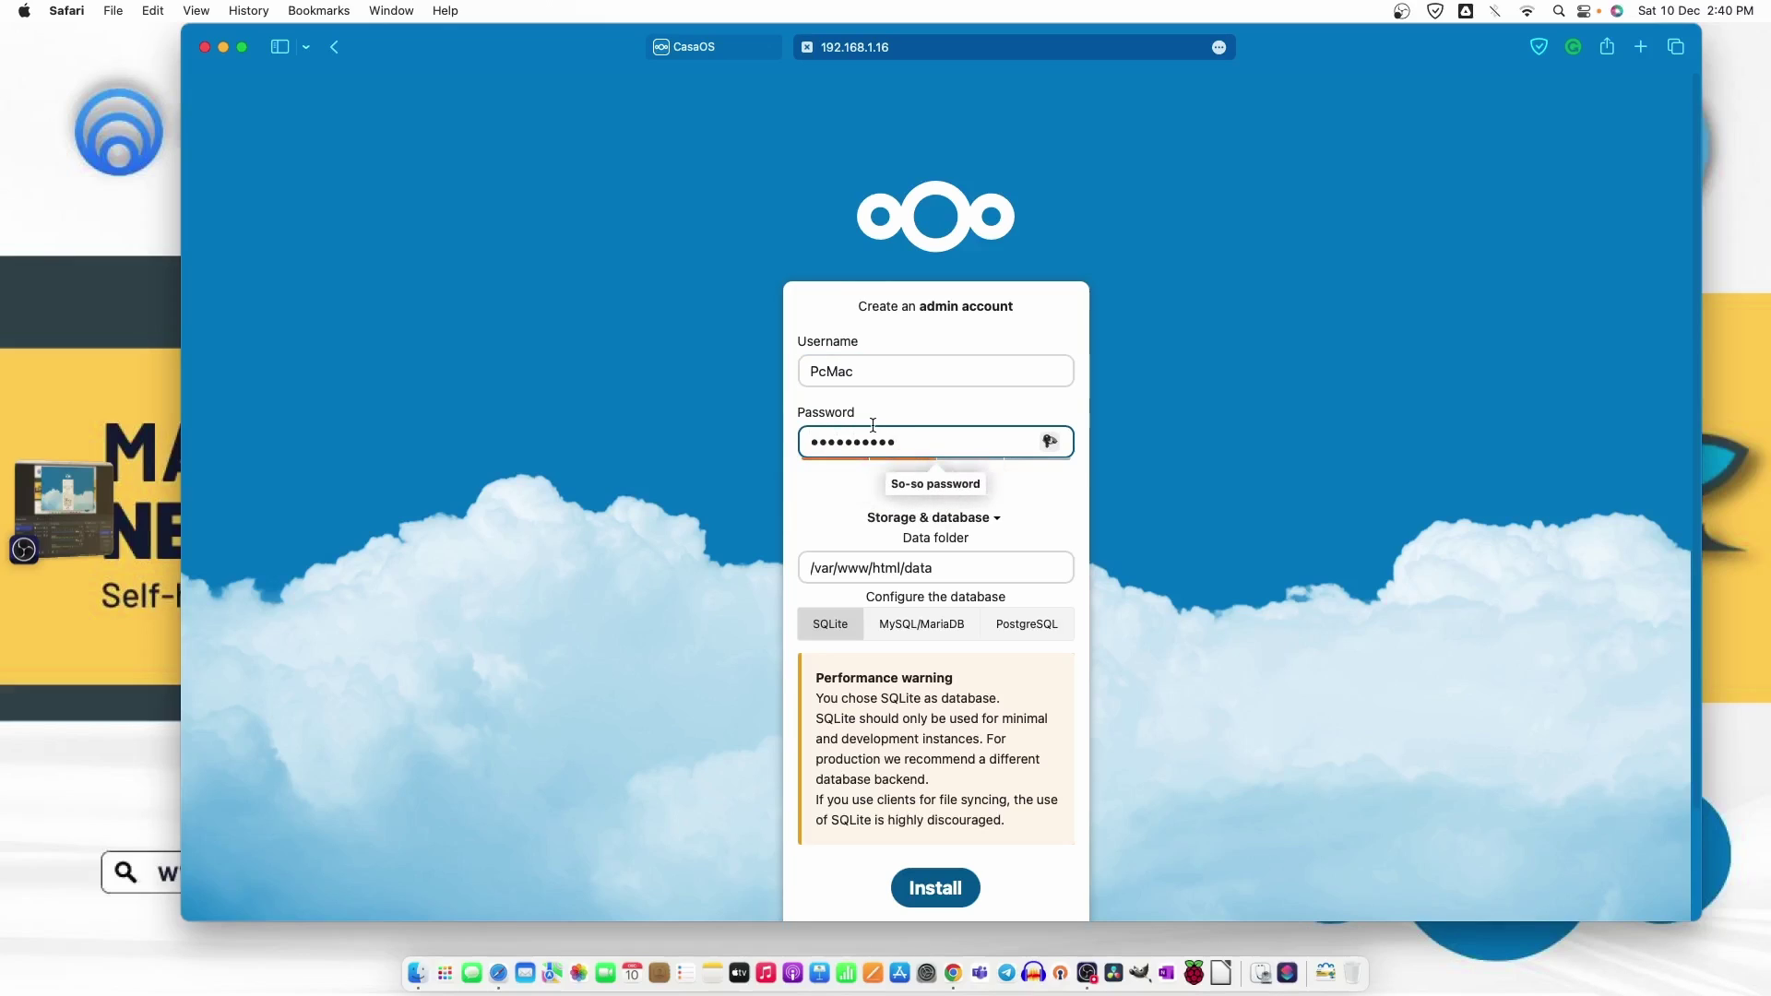
key(Return)
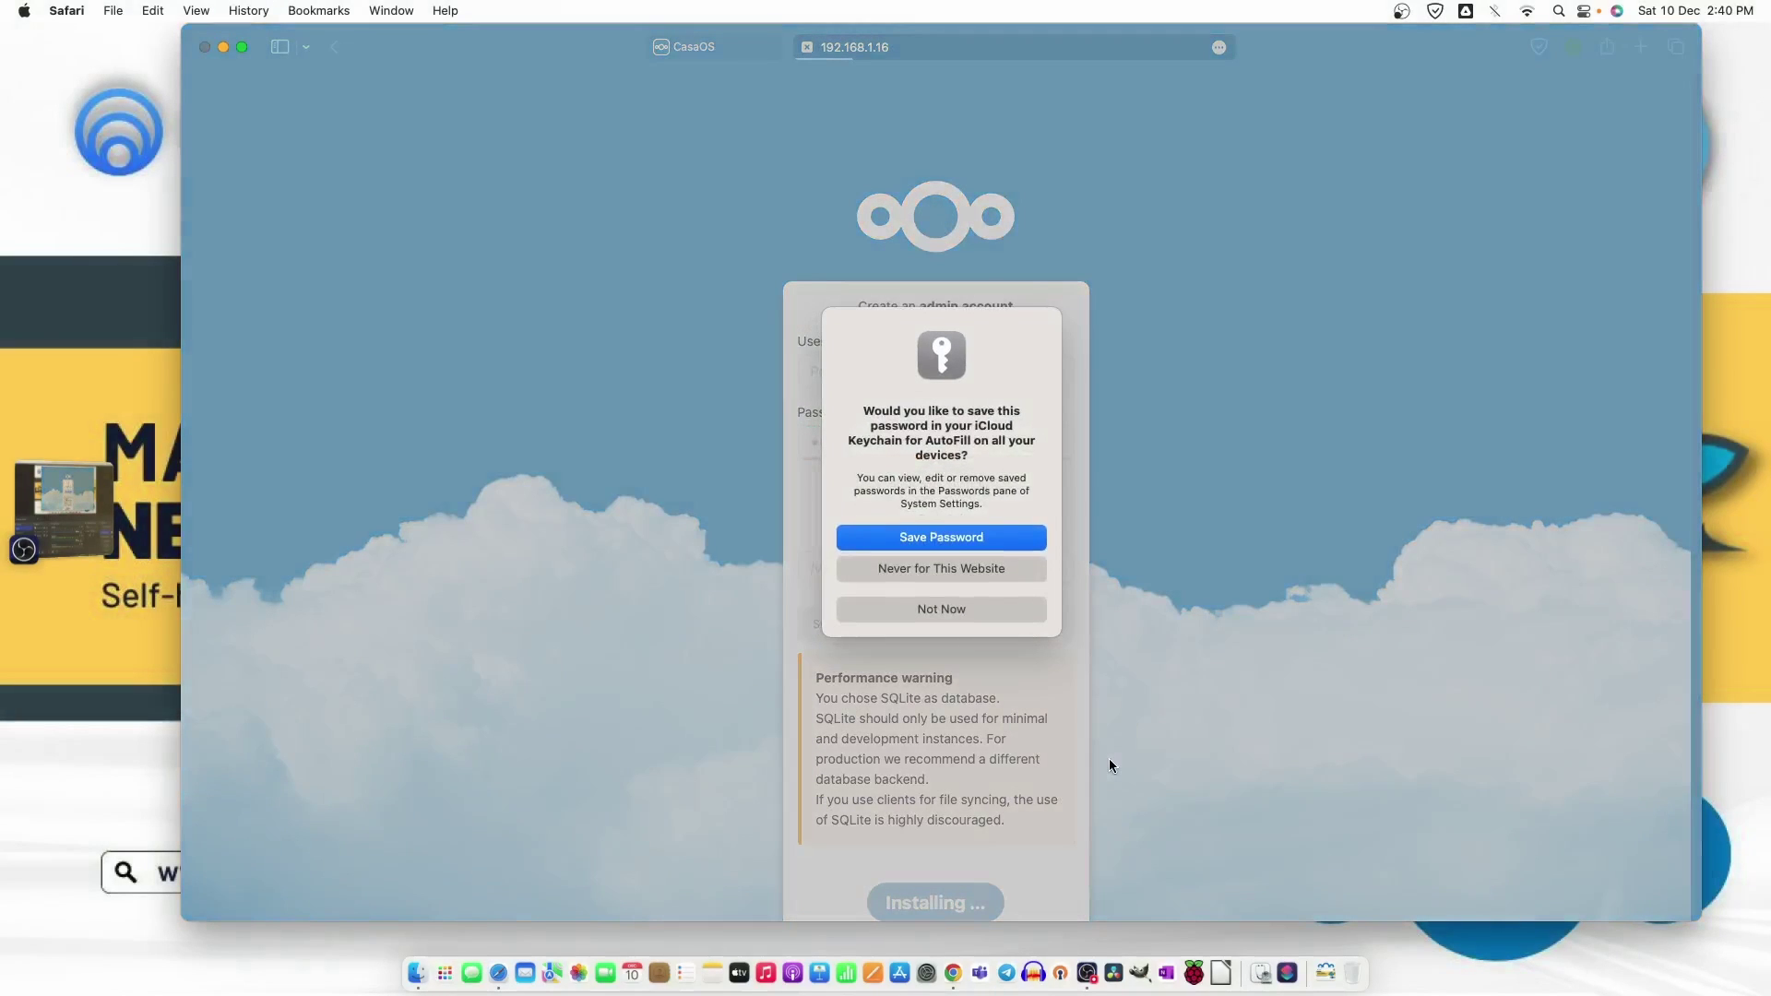
Dismiss the browser's save-password prompt and install the recommended apps.
key(Return)
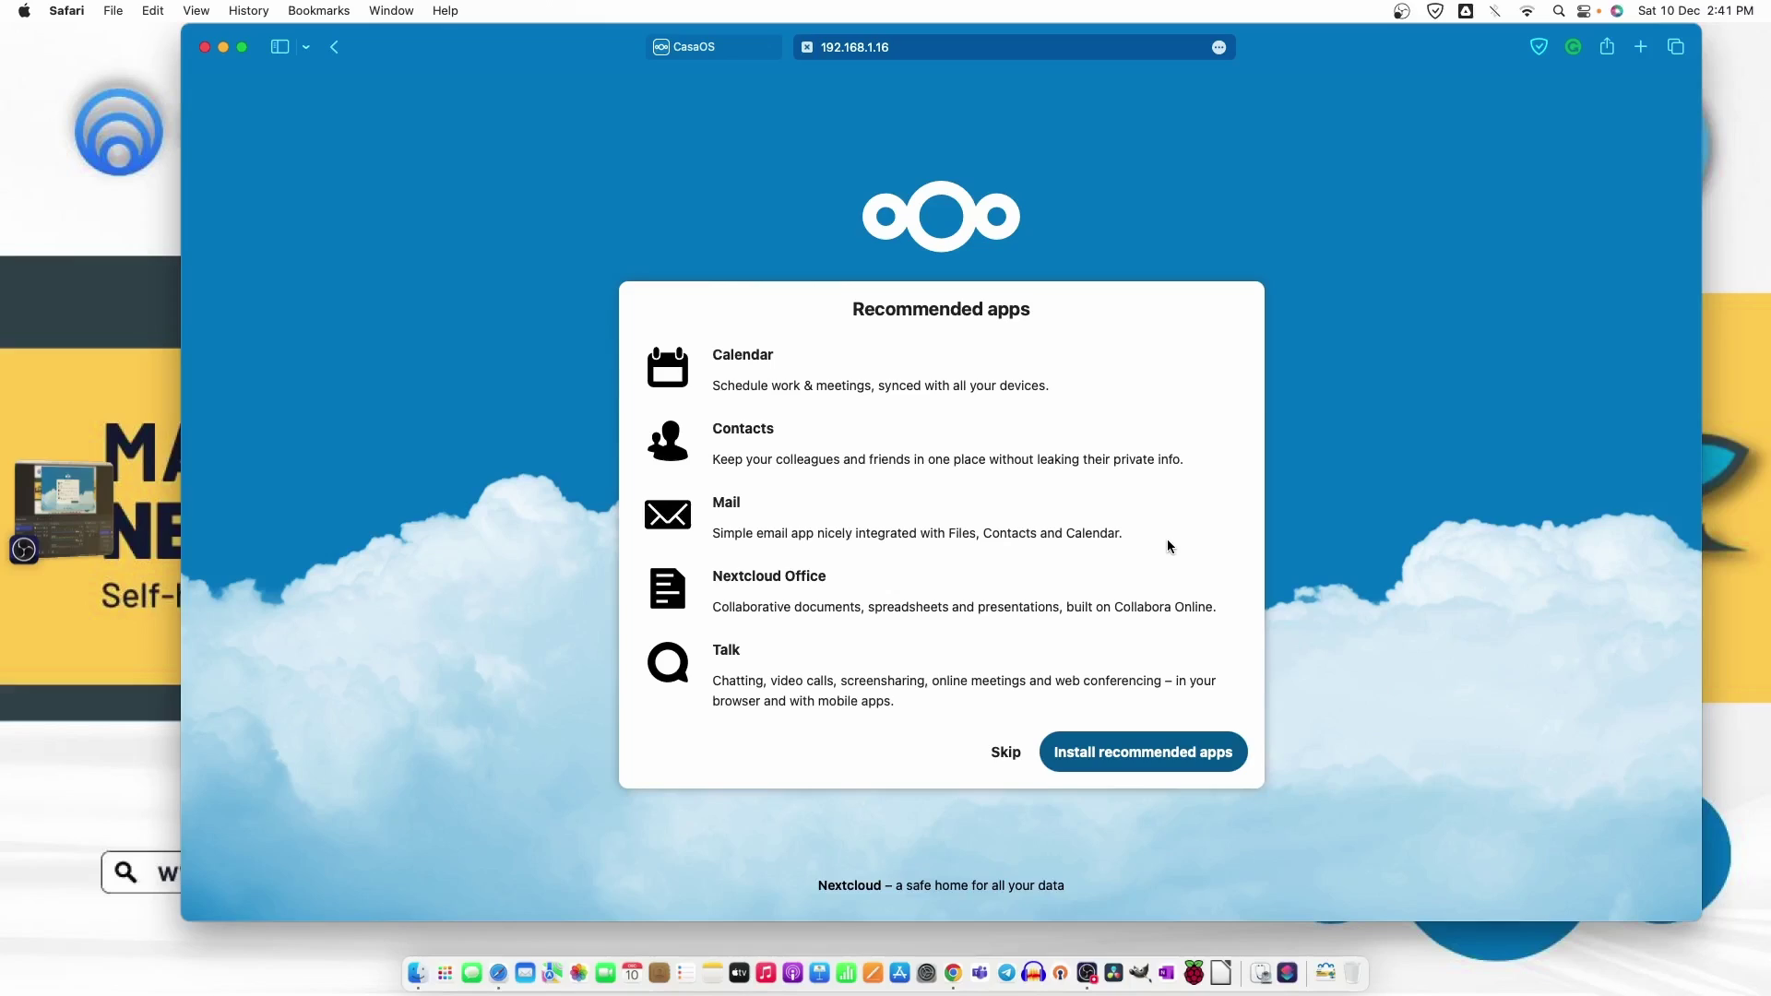
click(1149, 760)
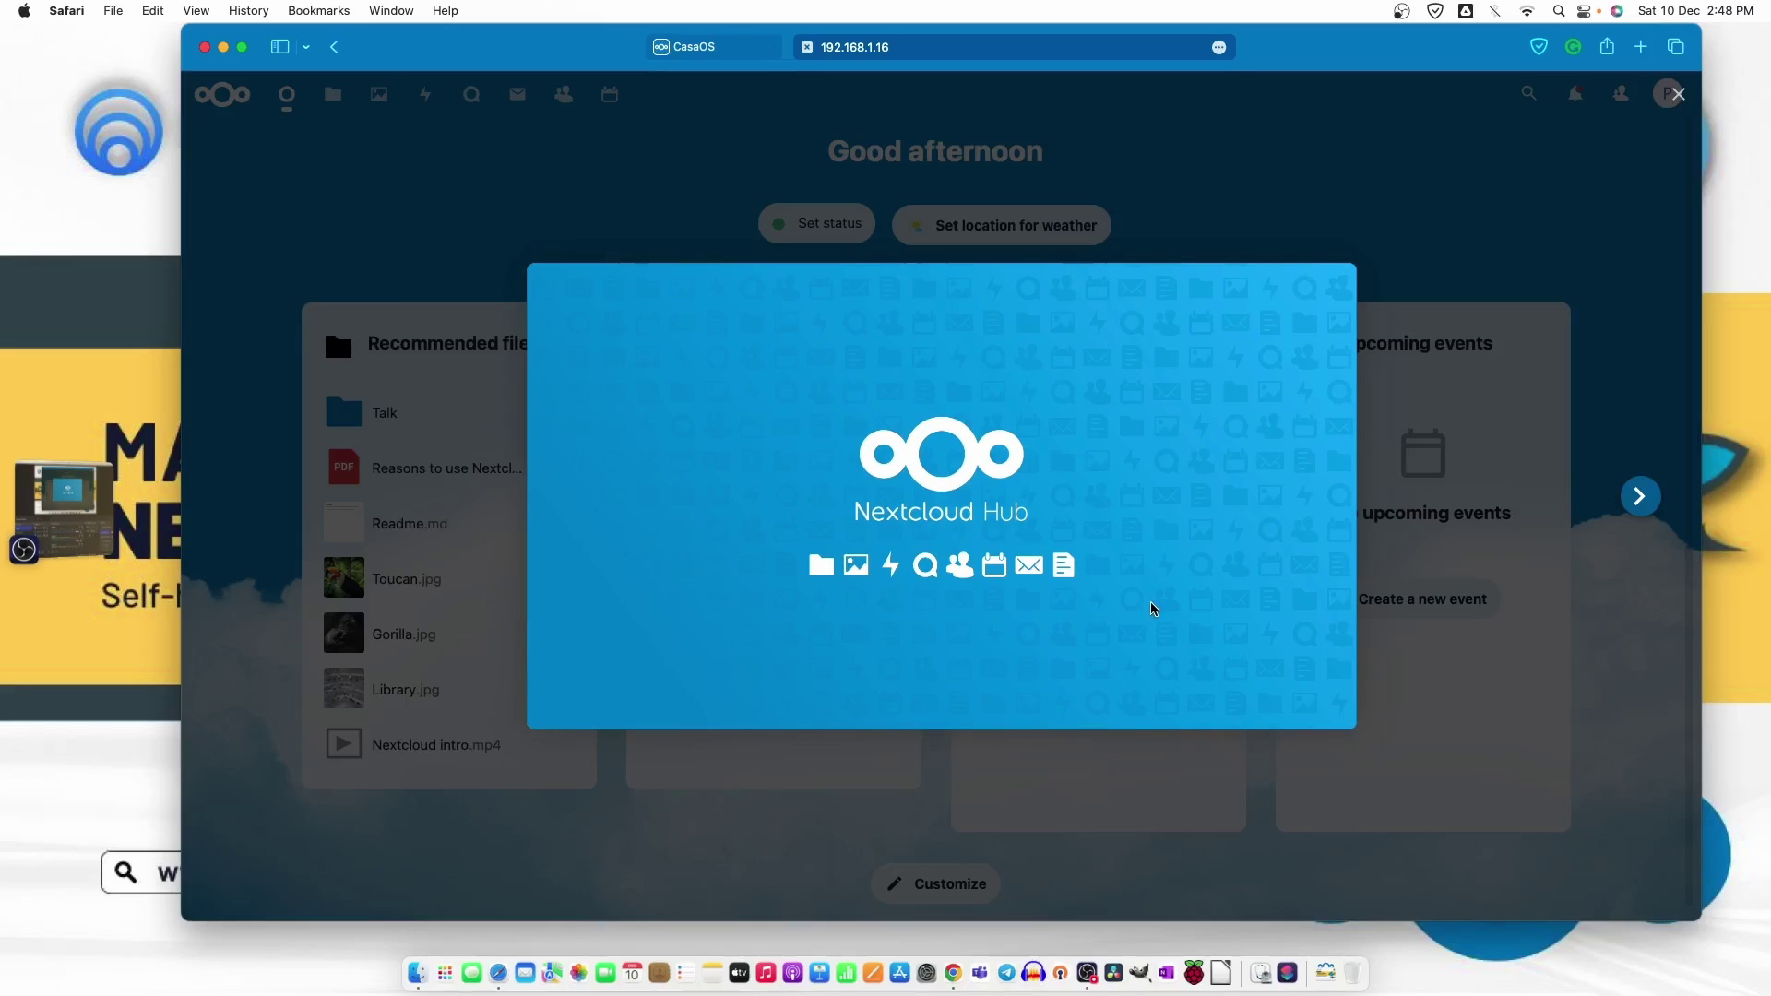
Dismiss the Hub welcome, then tick Unread mail, Recent activity and Recent statuses widgets.
key(Escape)
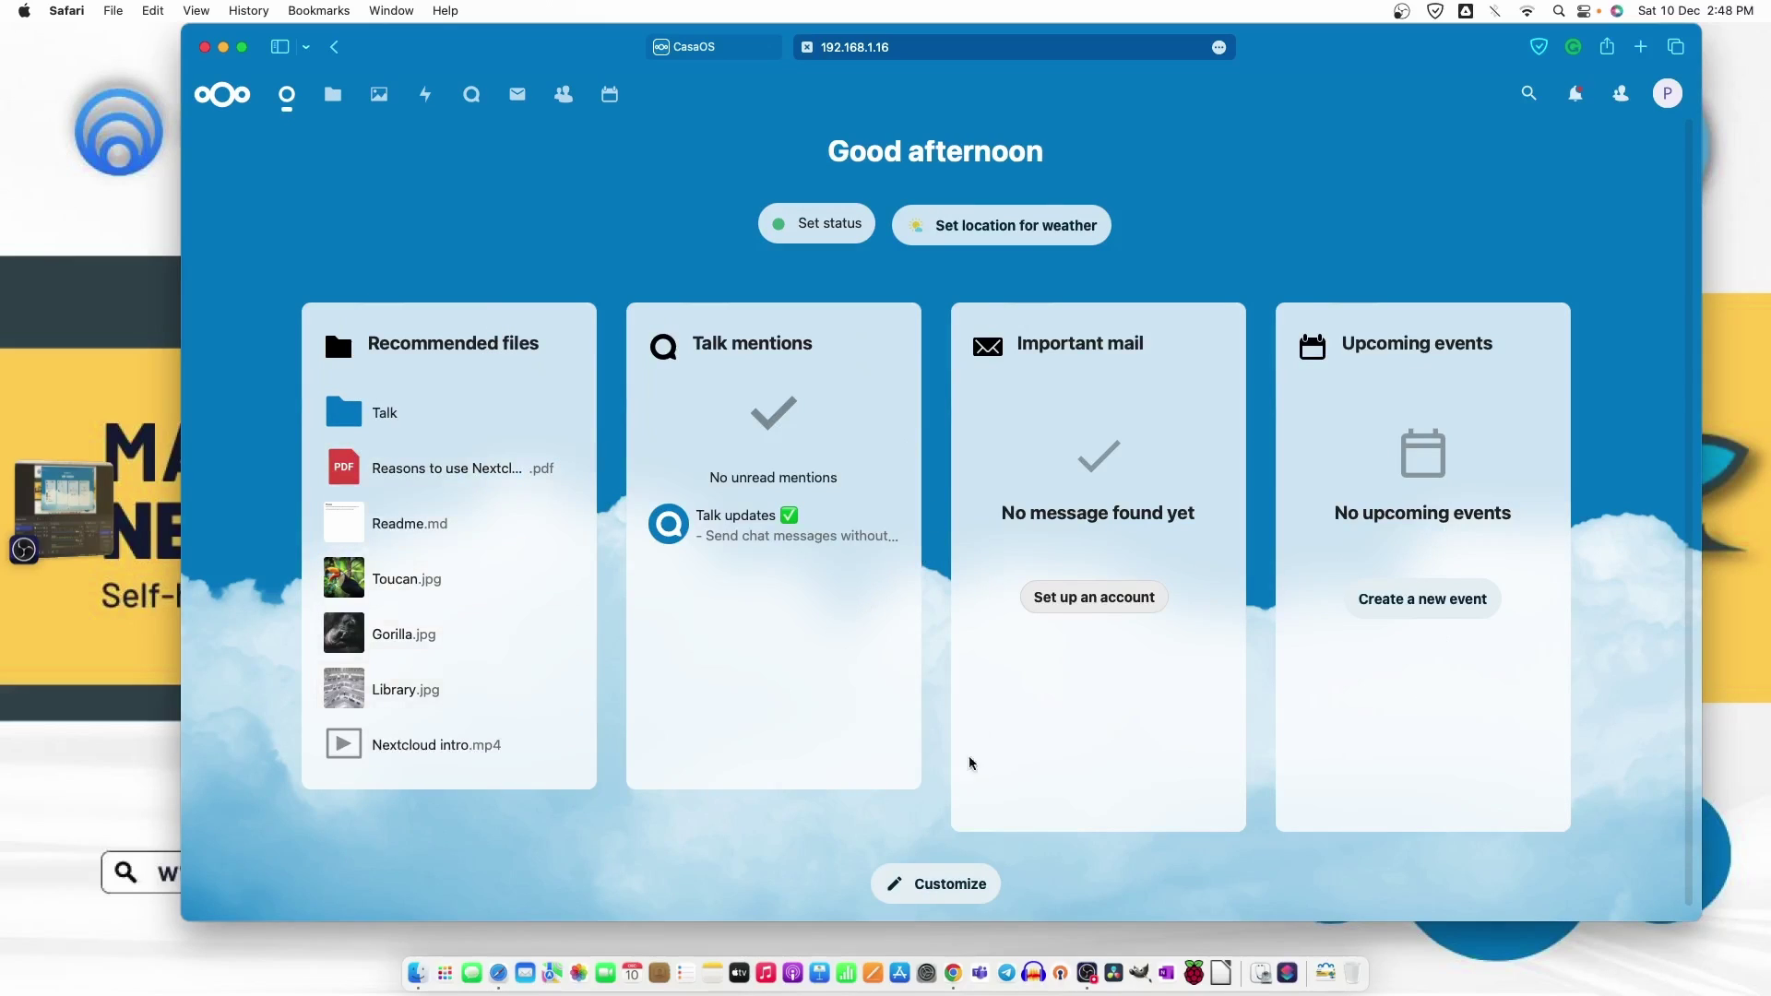
click(927, 891)
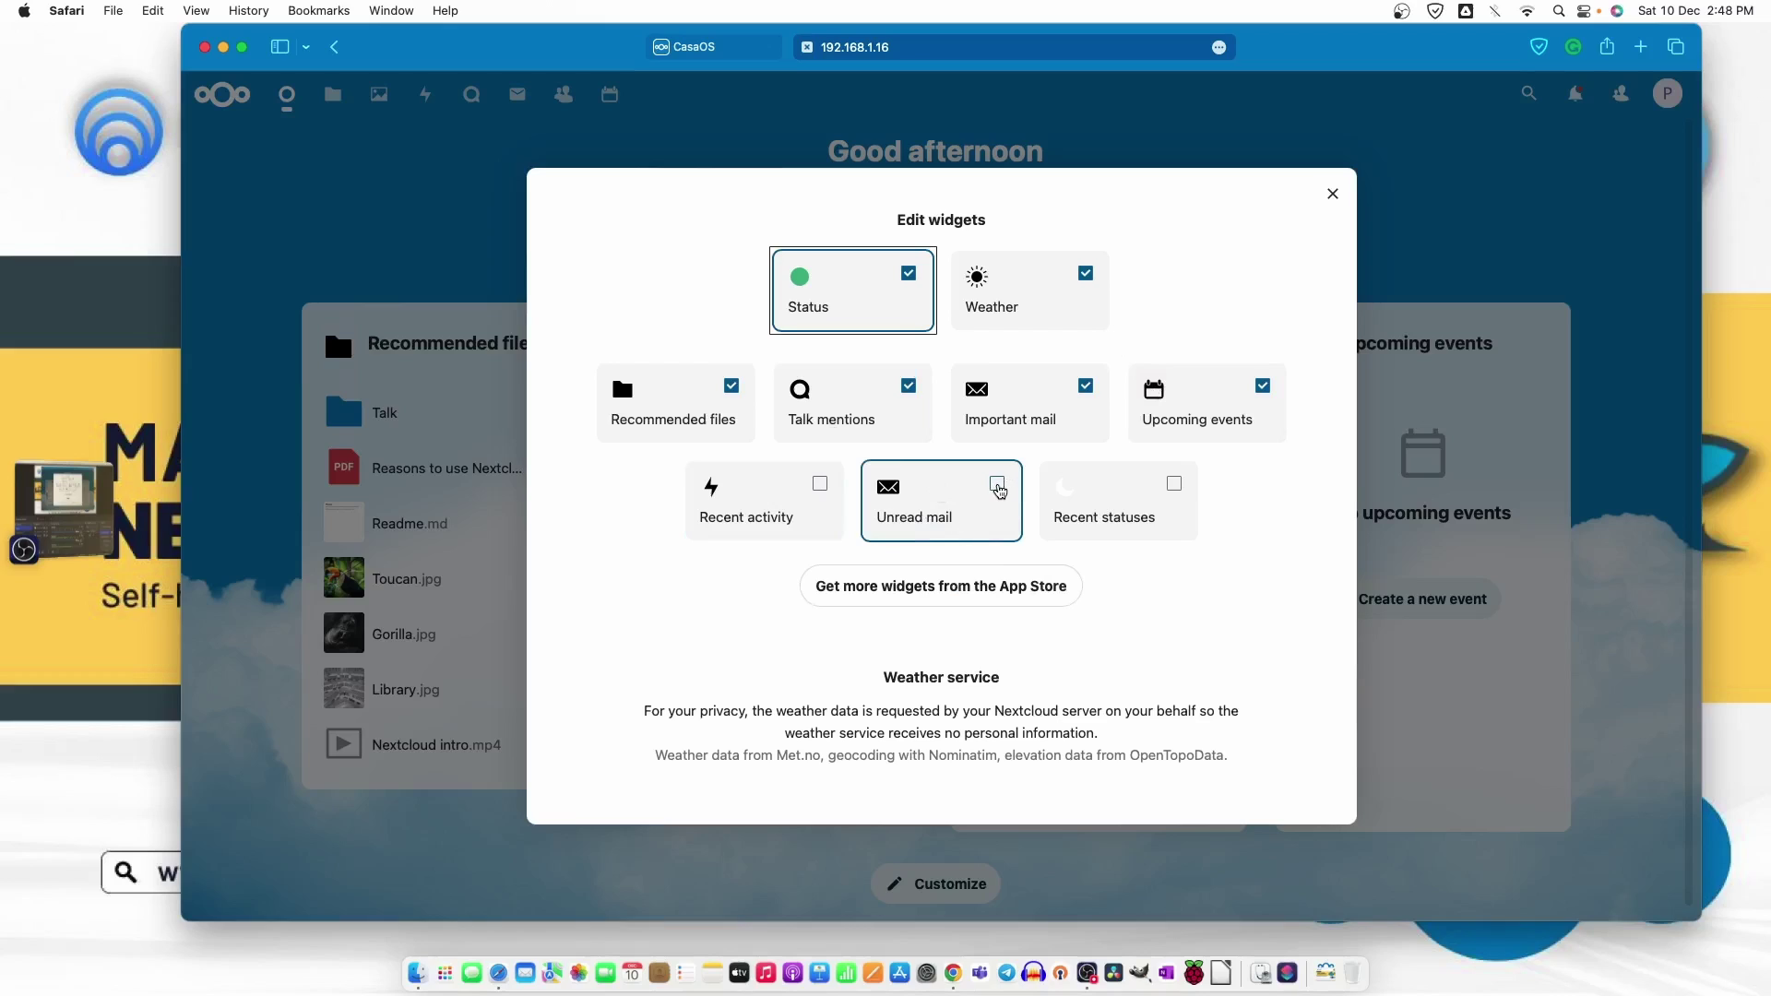
click(997, 485)
click(998, 484)
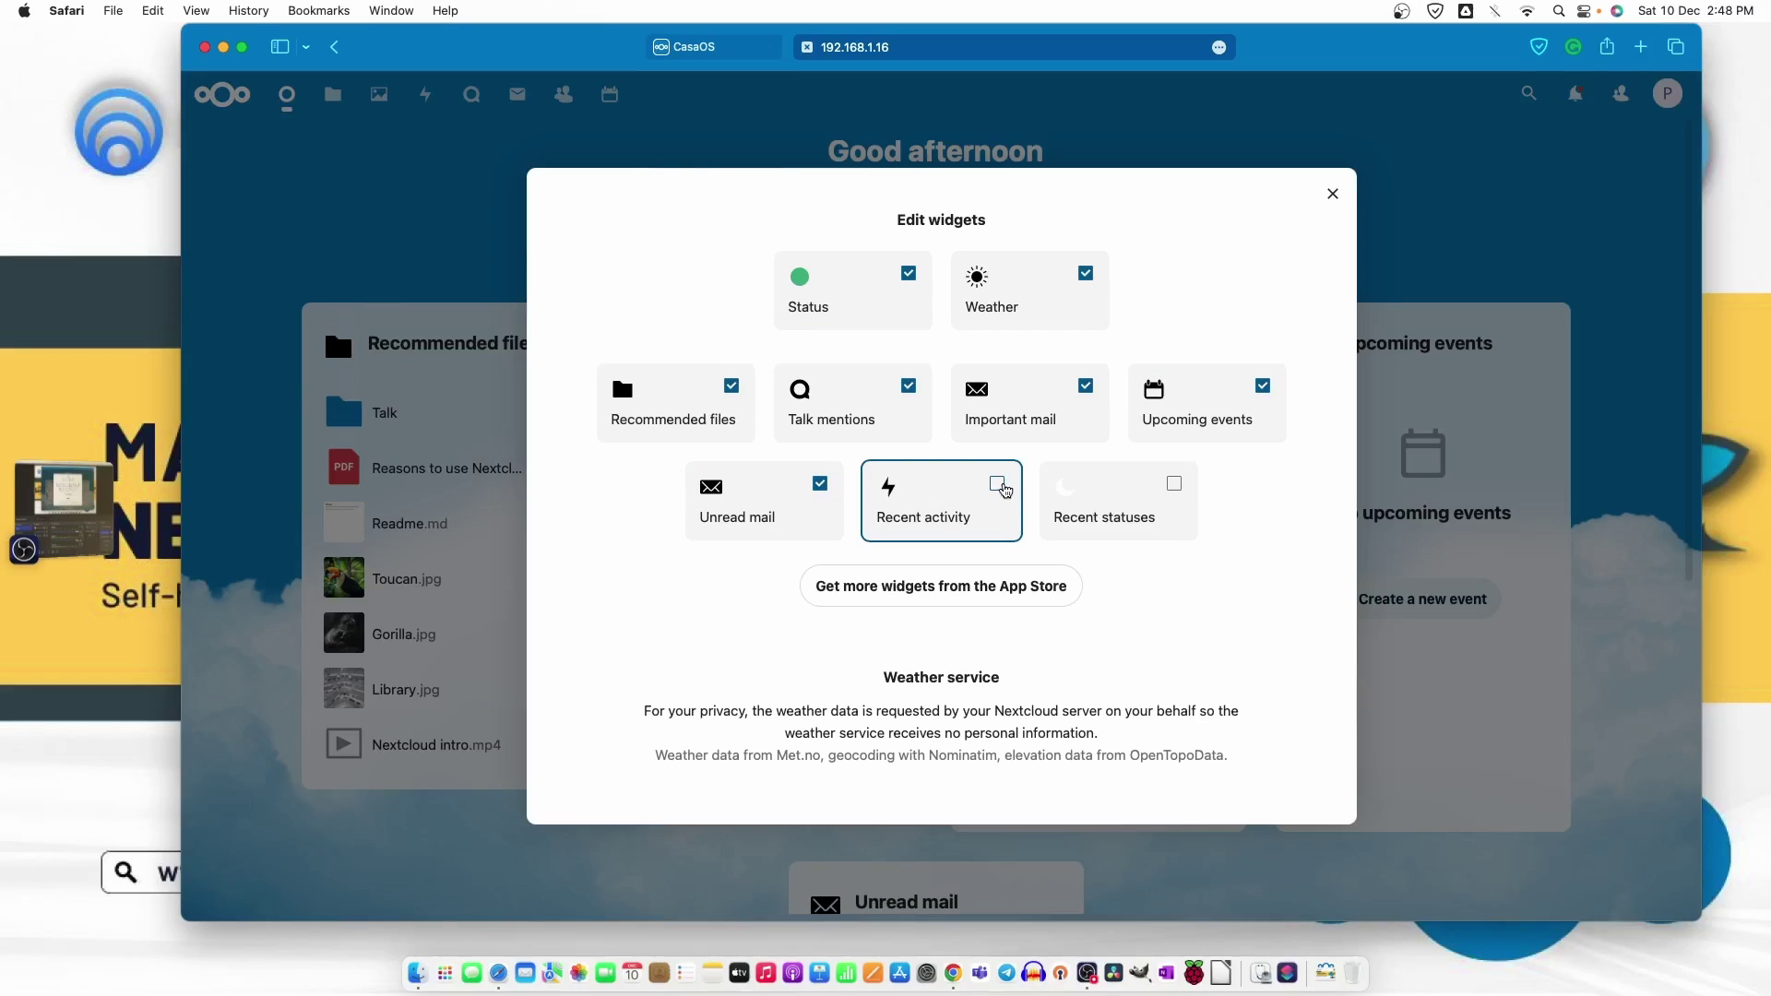
click(1174, 484)
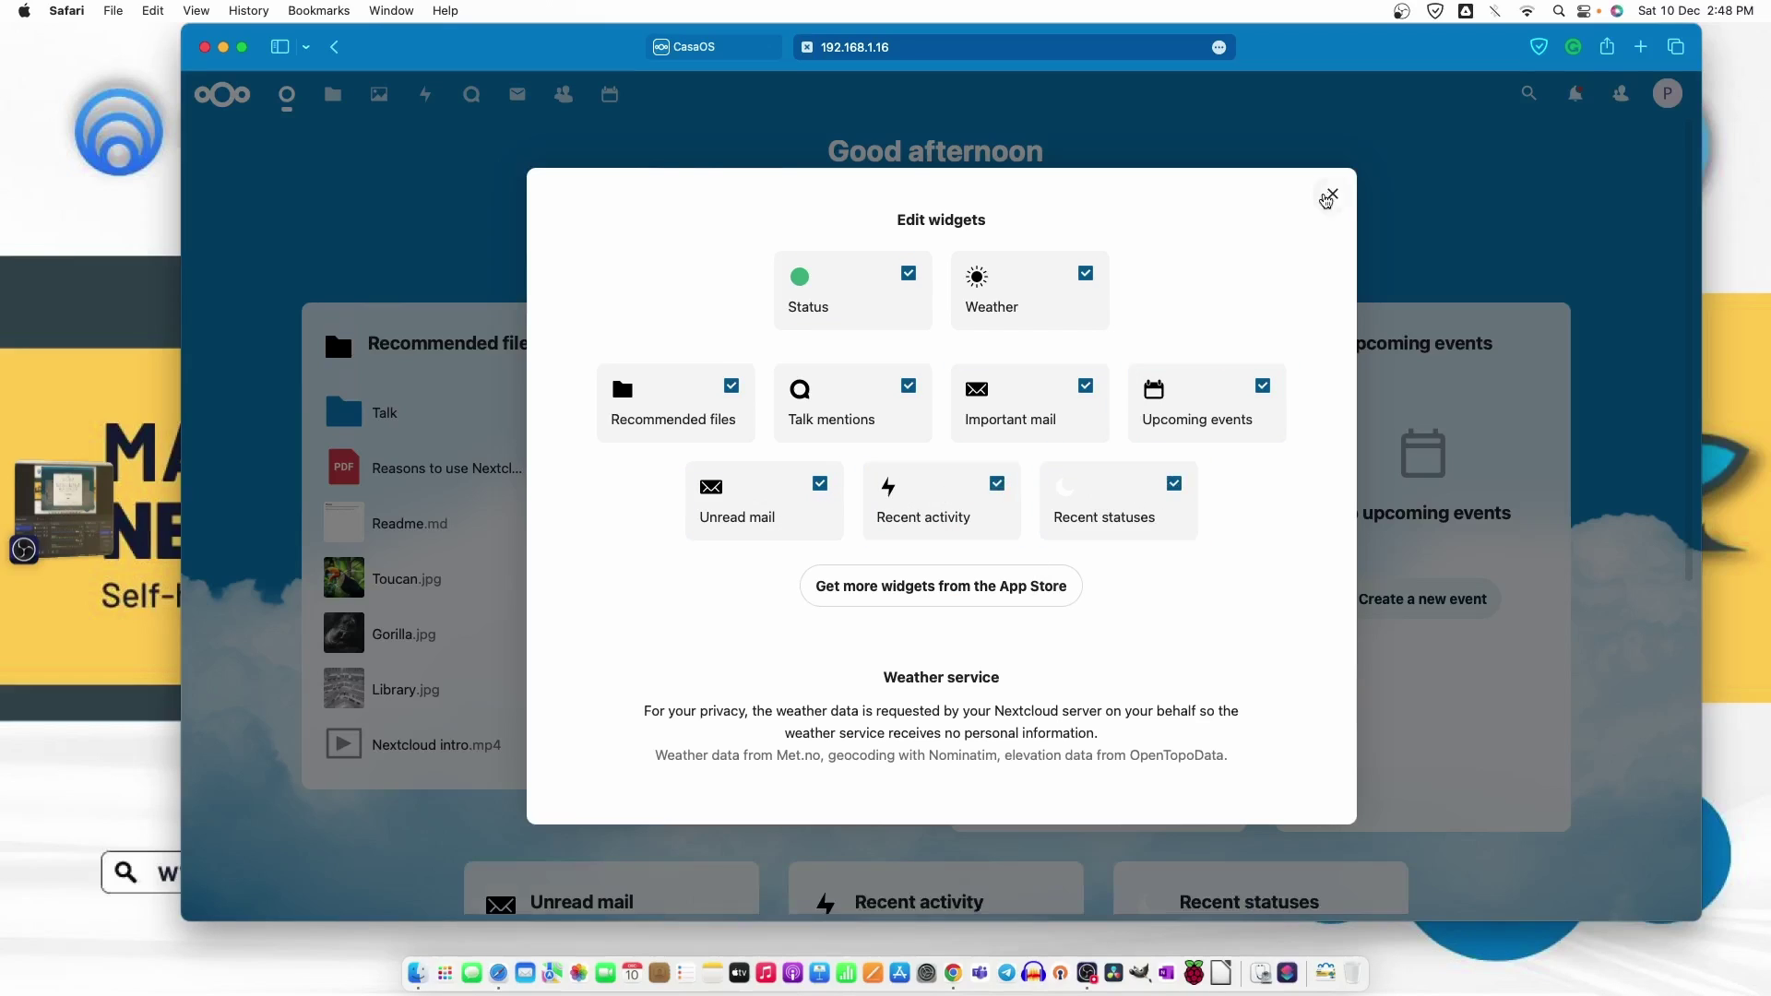
click(1330, 193)
scroll(1015, 507, down, 6)
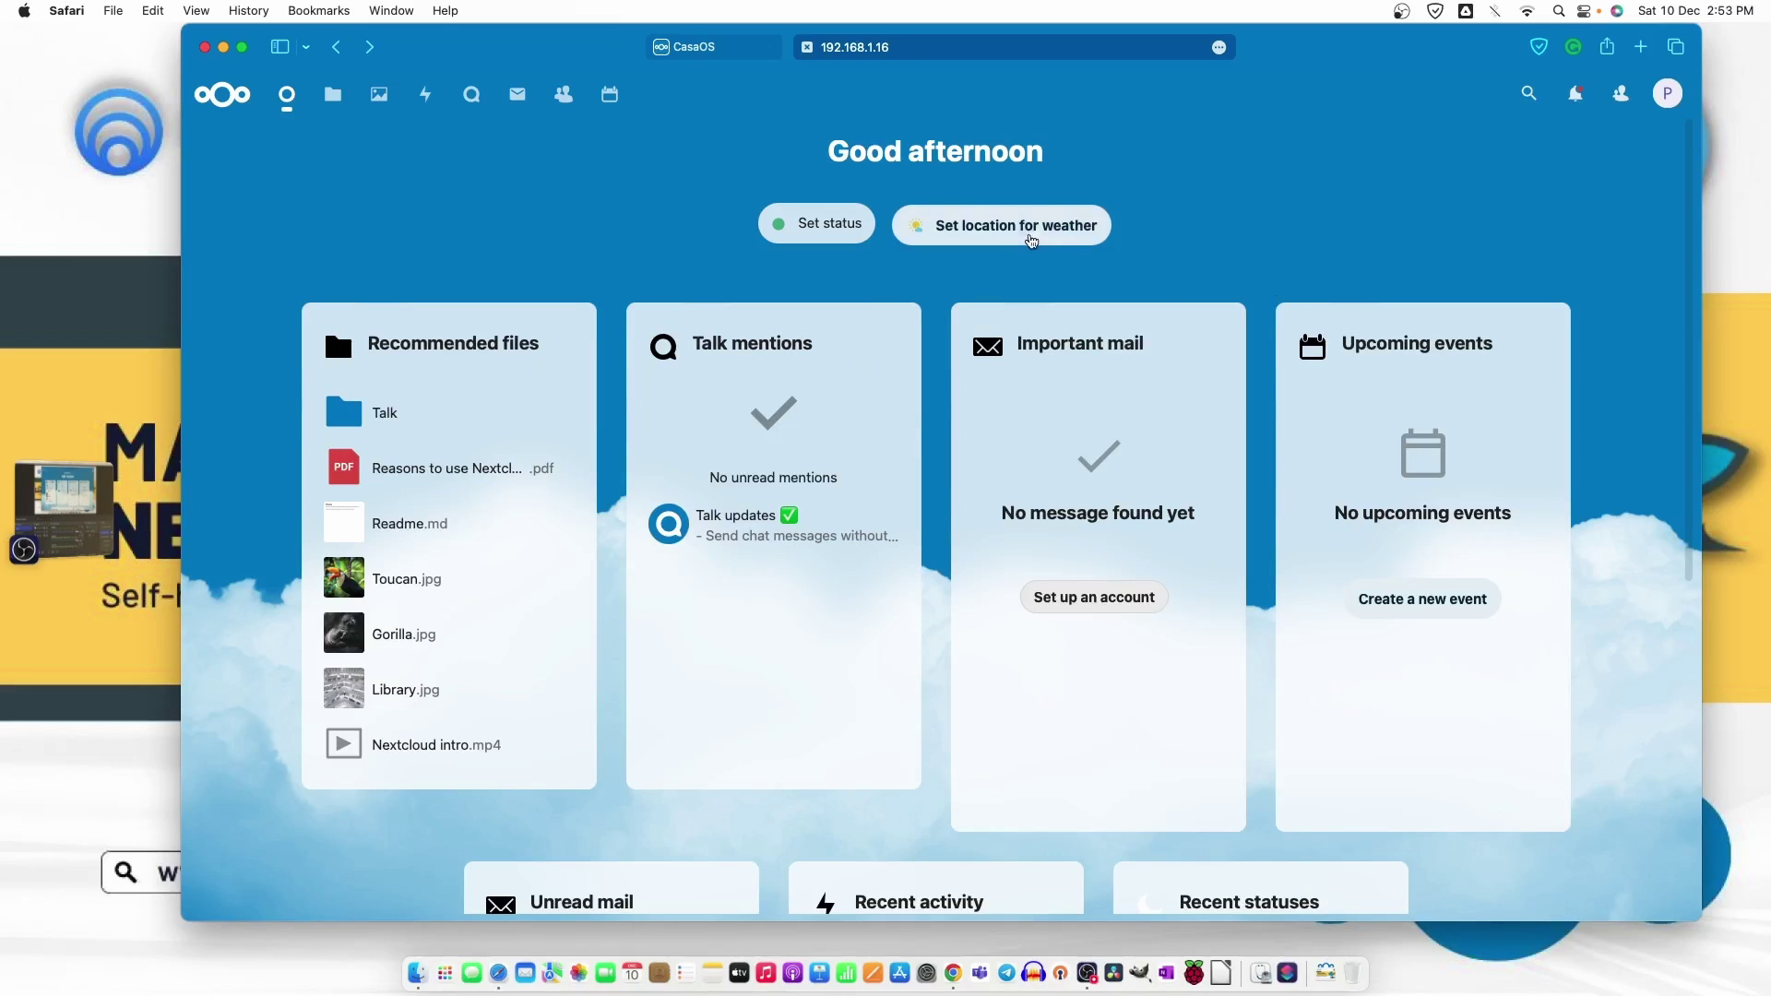
Try auto-detecting the weather location, then open the Set status dialog.
click(1012, 228)
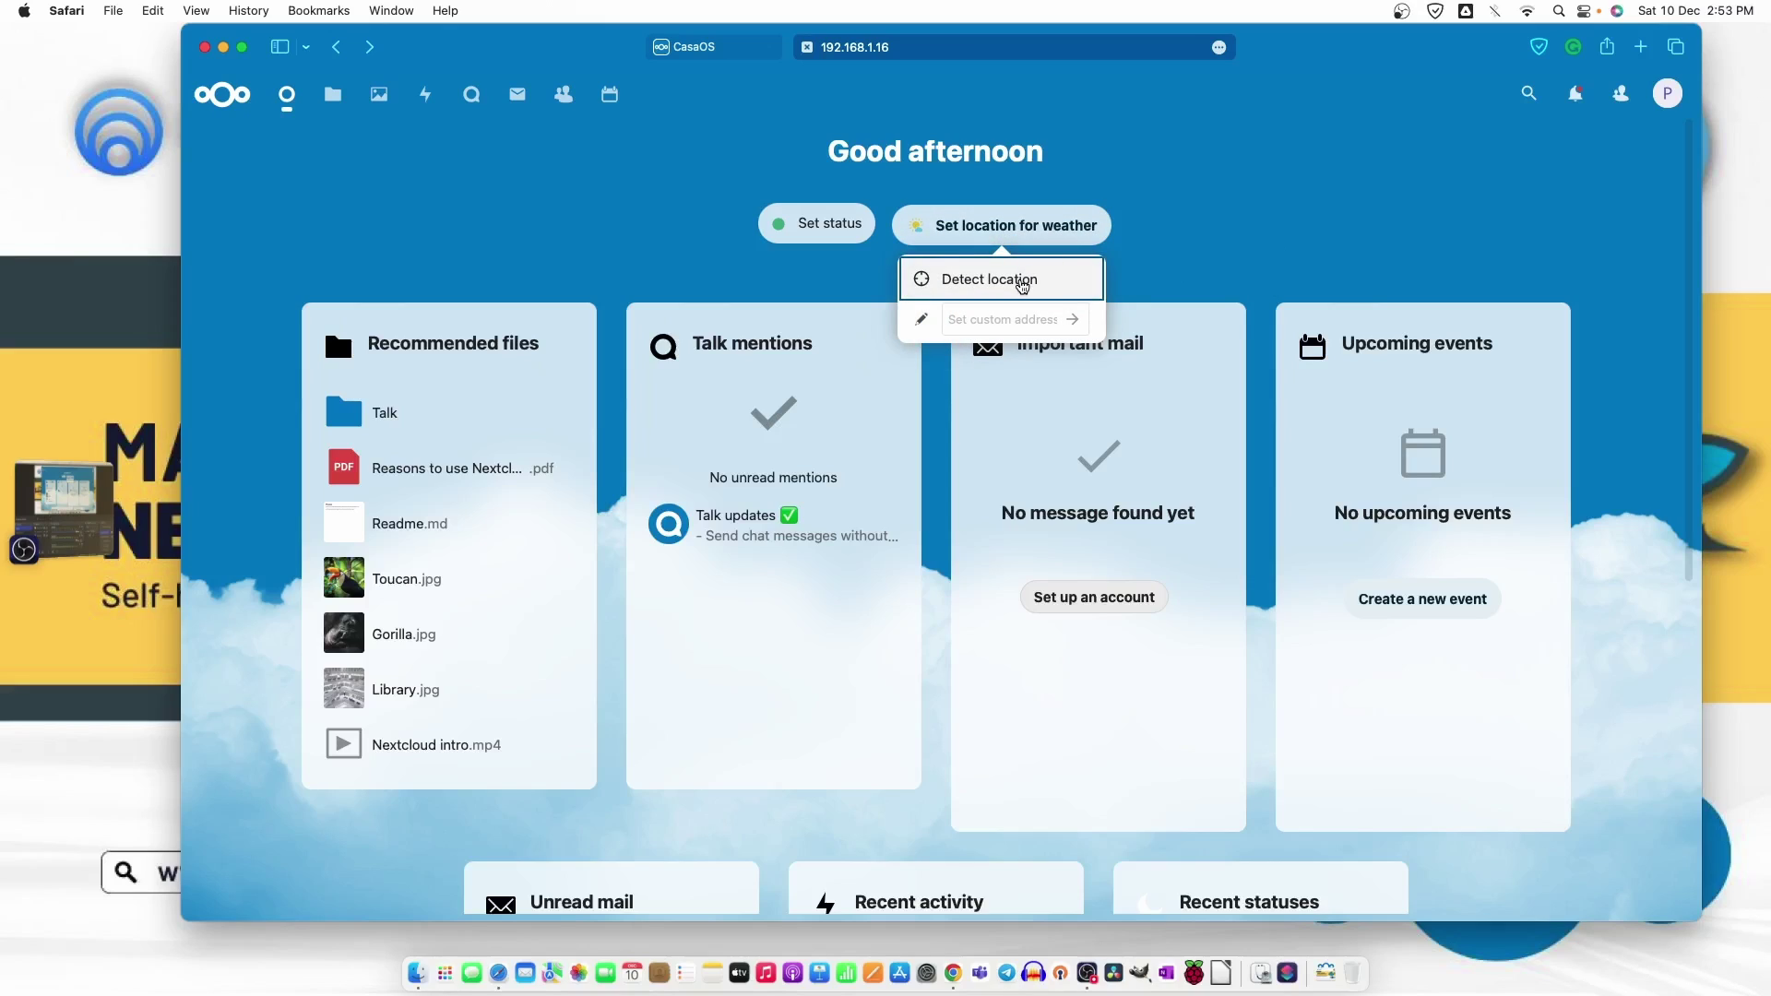
click(1021, 283)
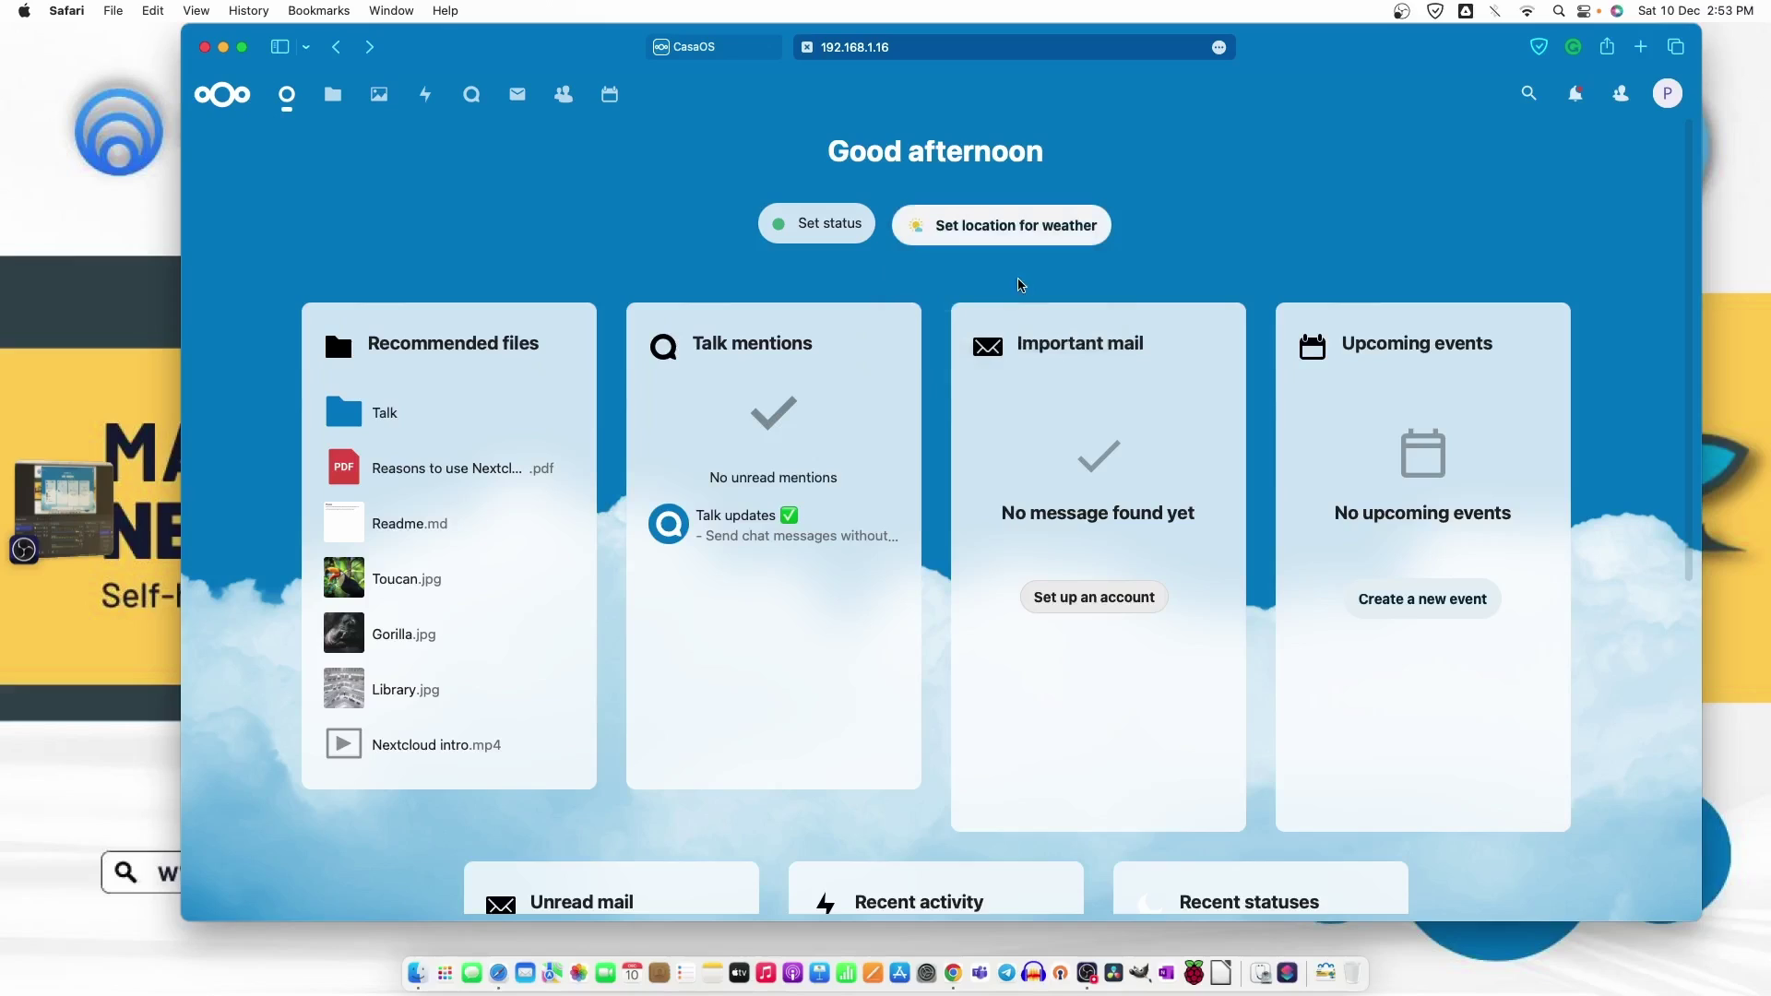
click(1003, 227)
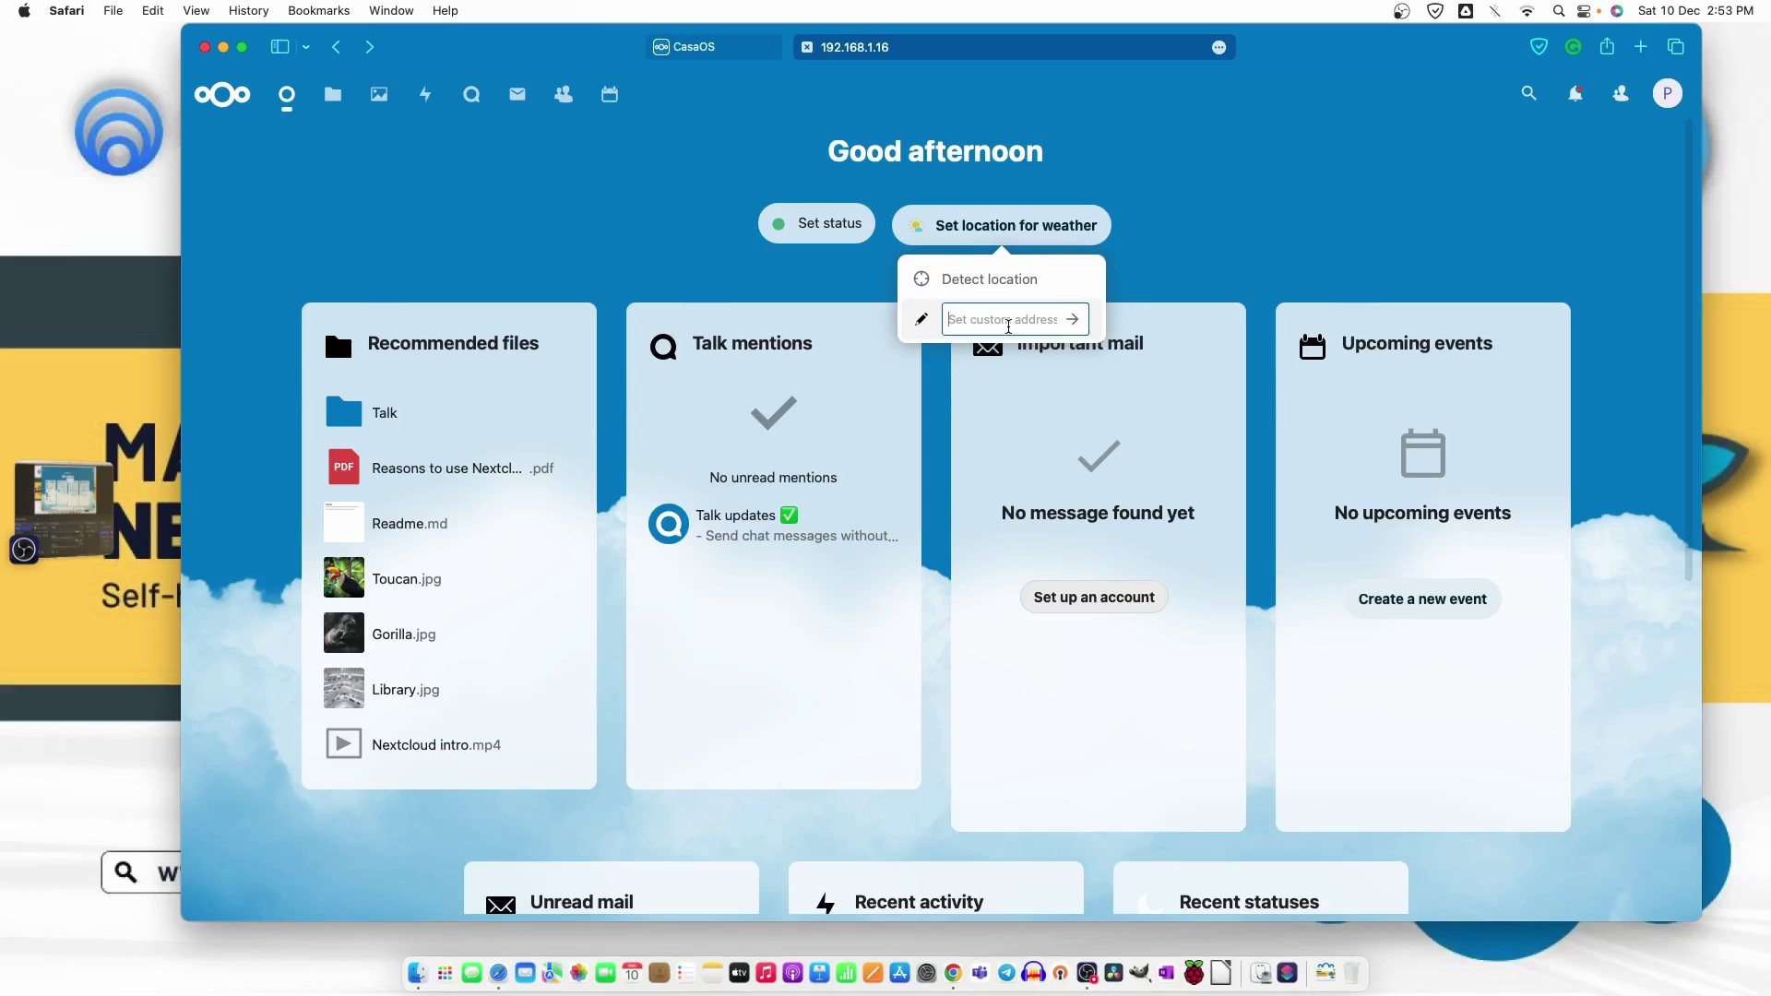
click(1107, 302)
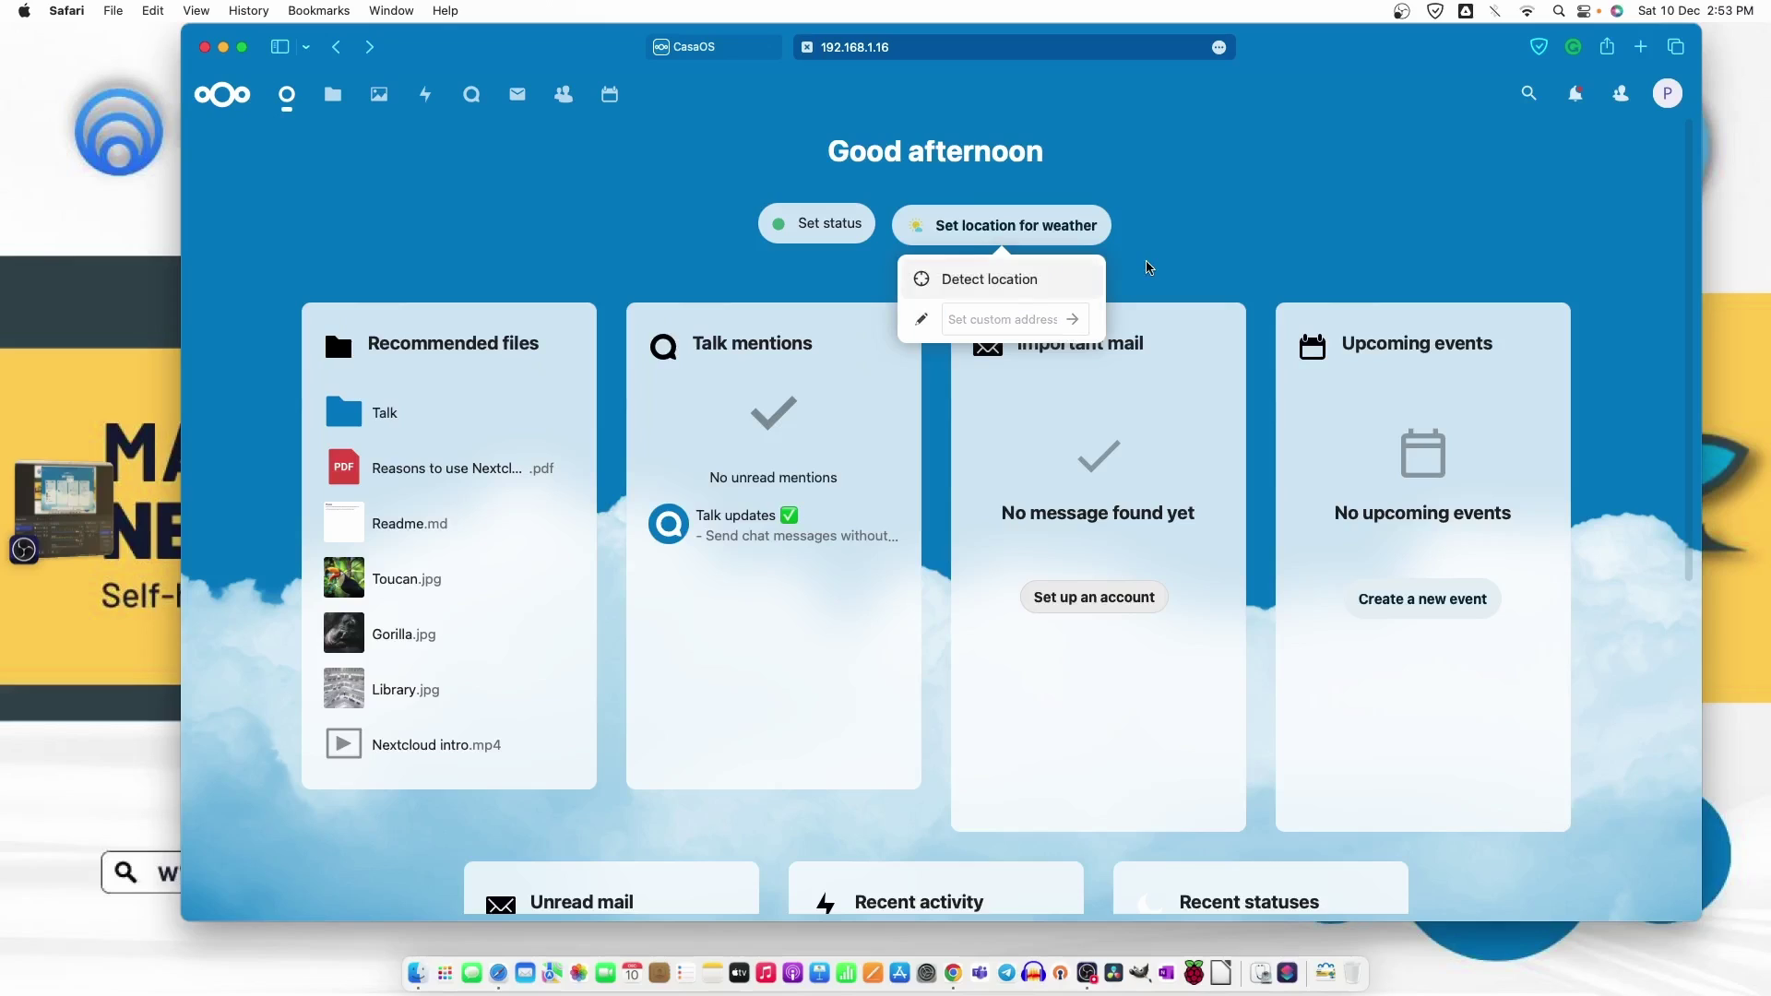
click(844, 227)
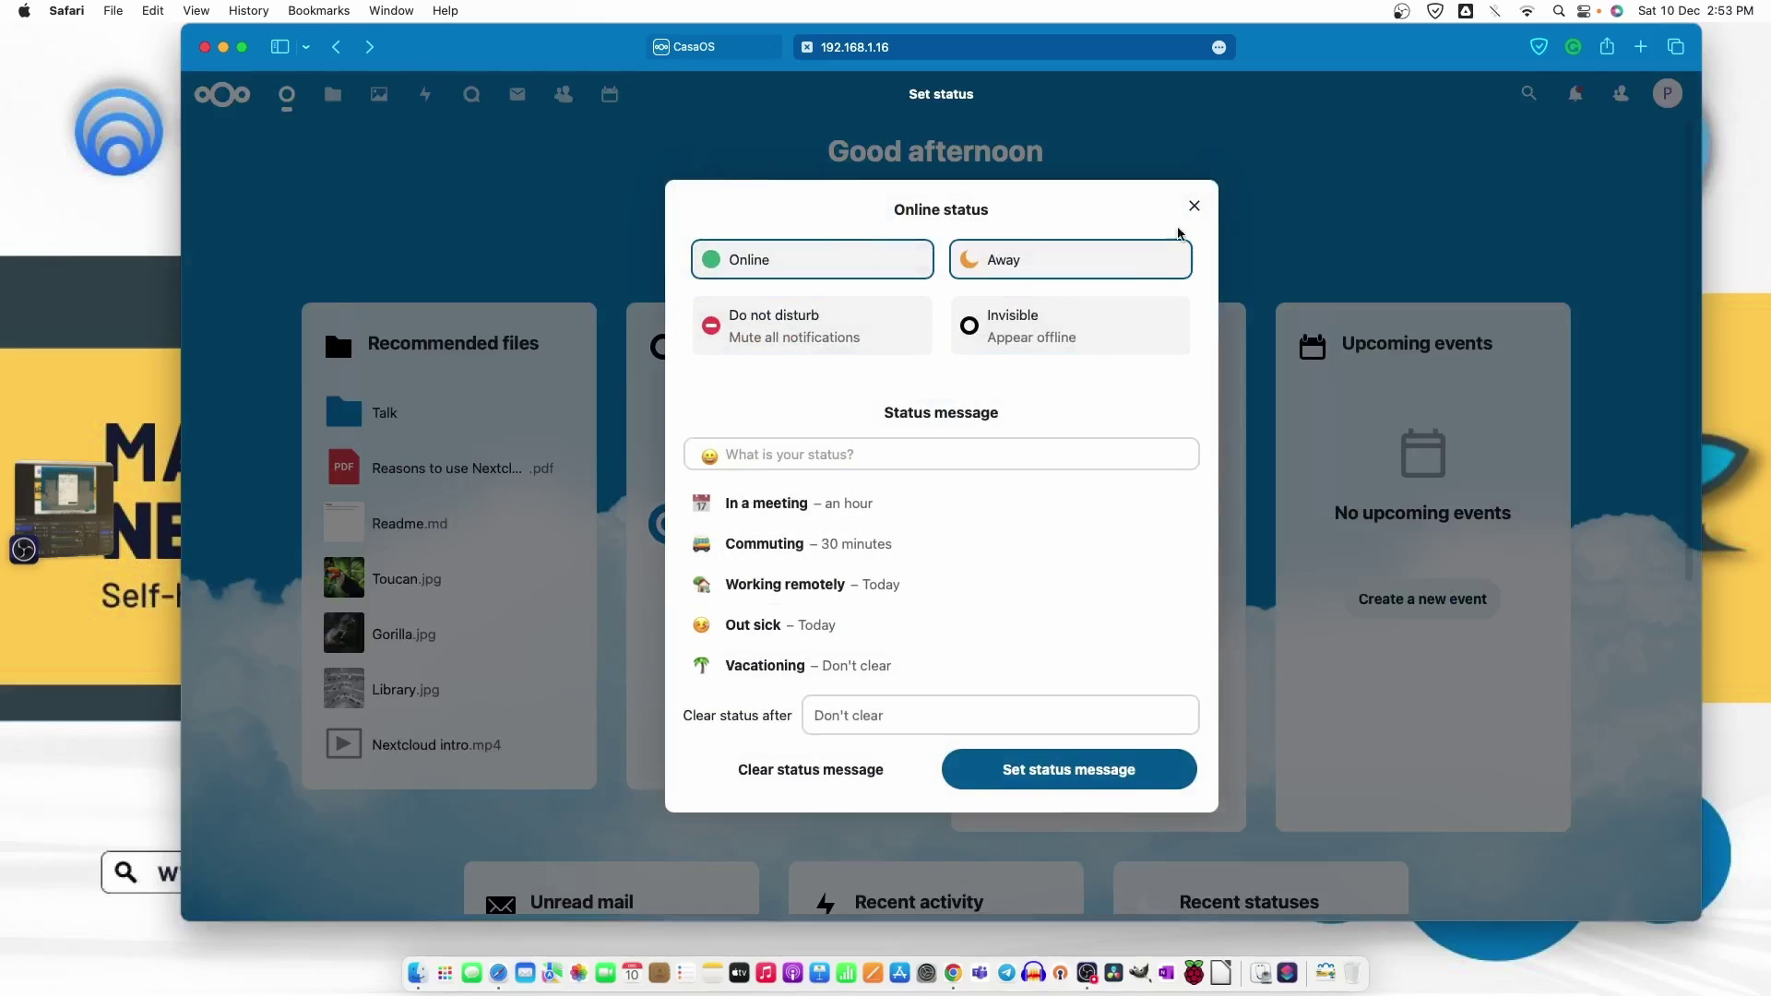
Dismiss the Set status dialog unchanged, leaving the status Online and the dashboard in view.
click(1195, 206)
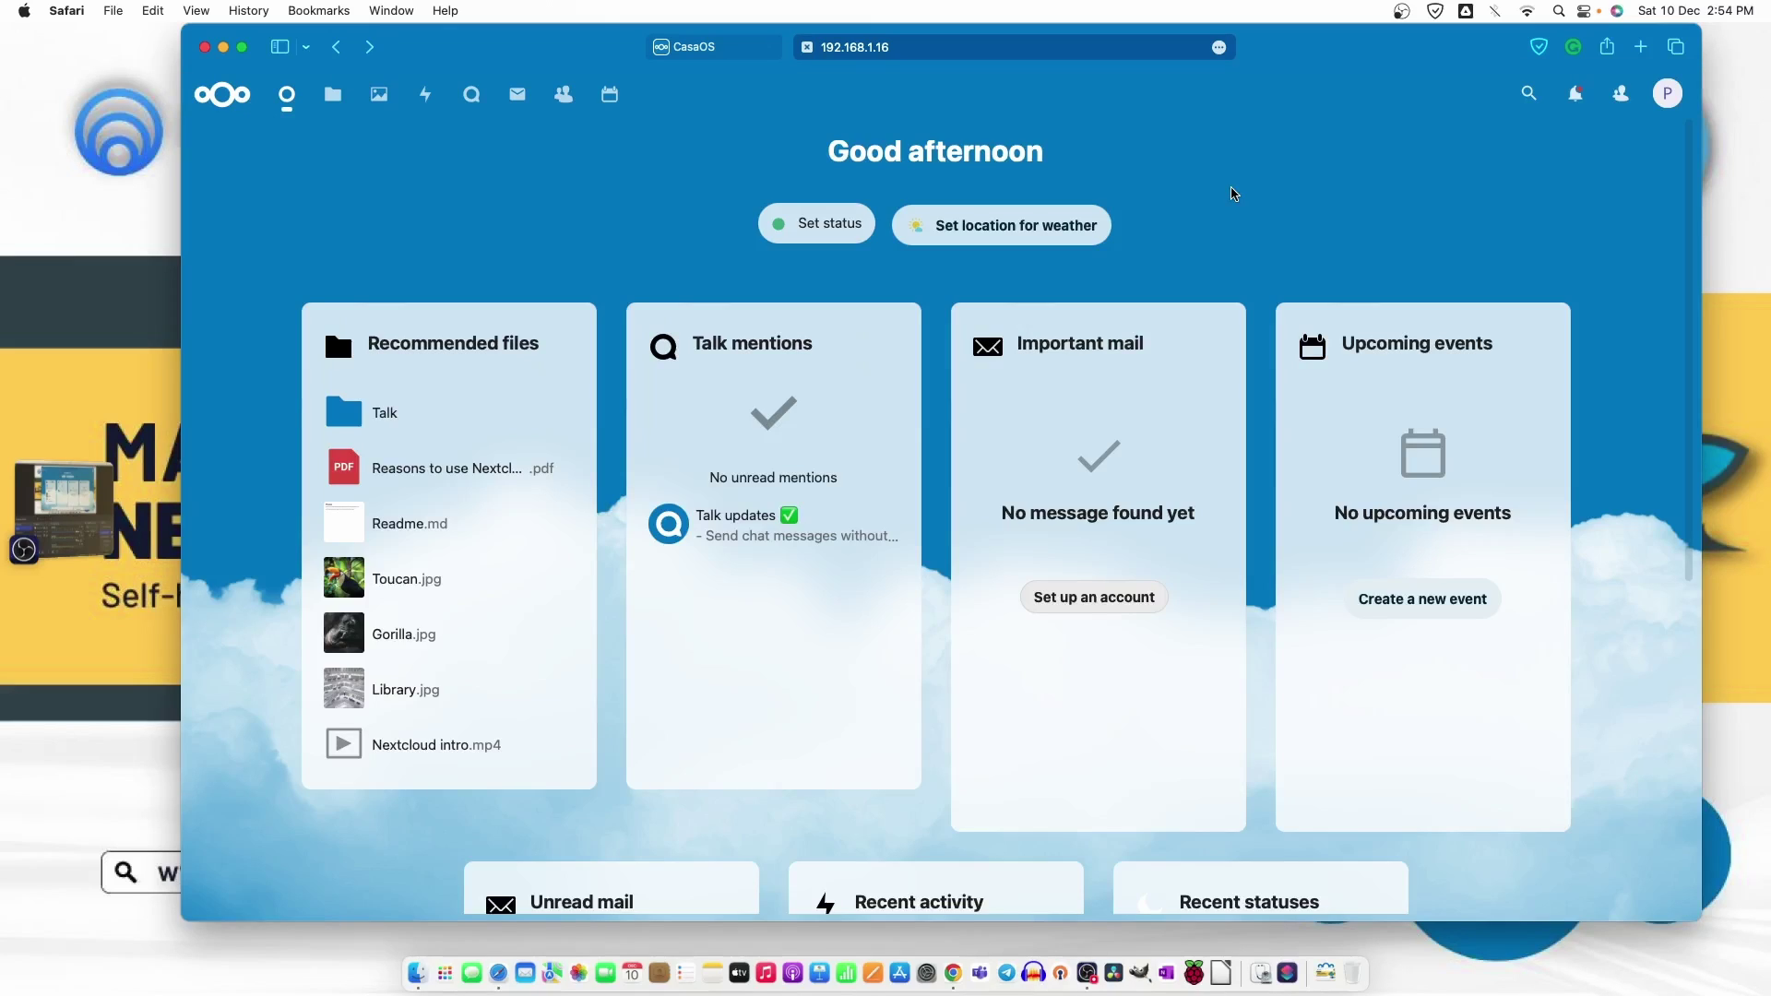